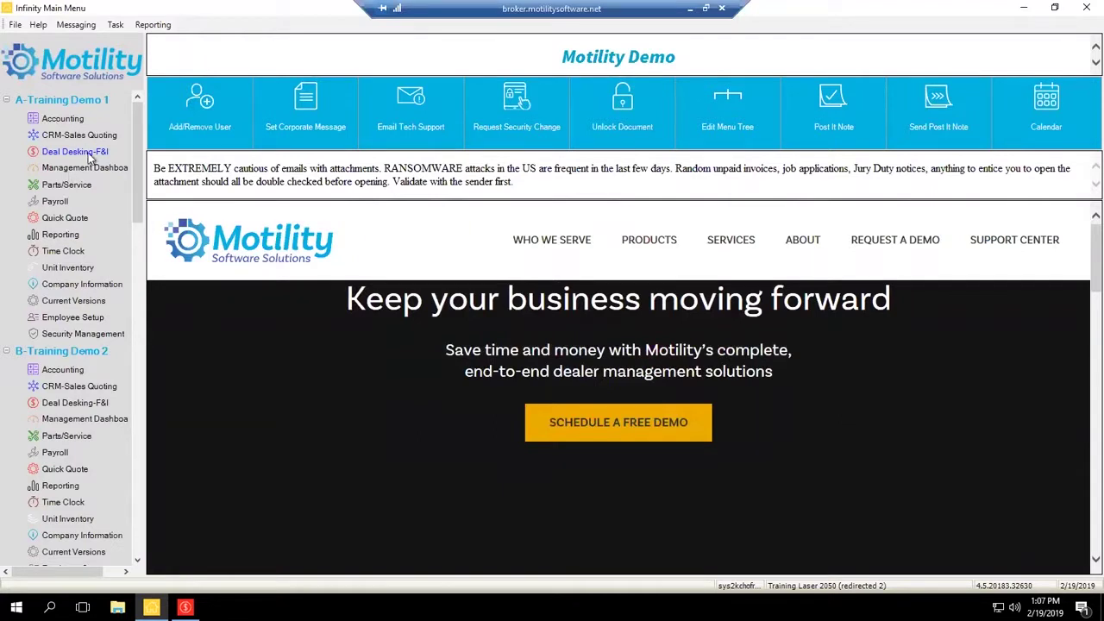
Open Deal Desking-F&I for Training Demo 1, open the wholesale deal with the $100,000.00 deposit, and dismiss the unit-on-hold notices.
{"action": "left_click", "coordinate": [62, 158]}
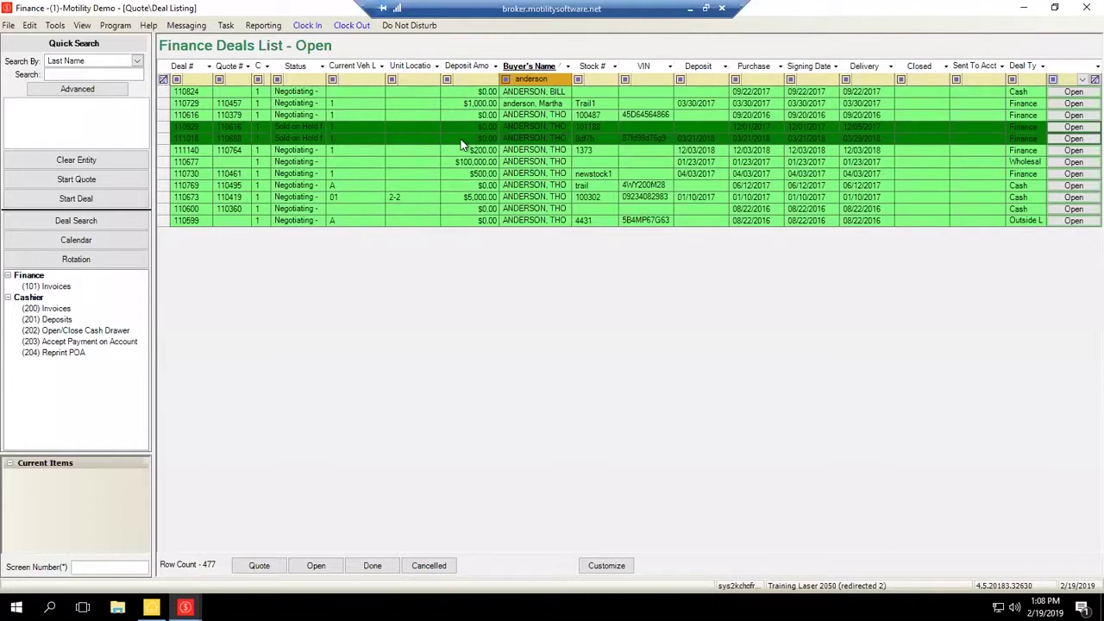
{"action": "left_click", "coordinate": [456, 160]}
{"action": "double_click", "coordinate": [460, 144]}
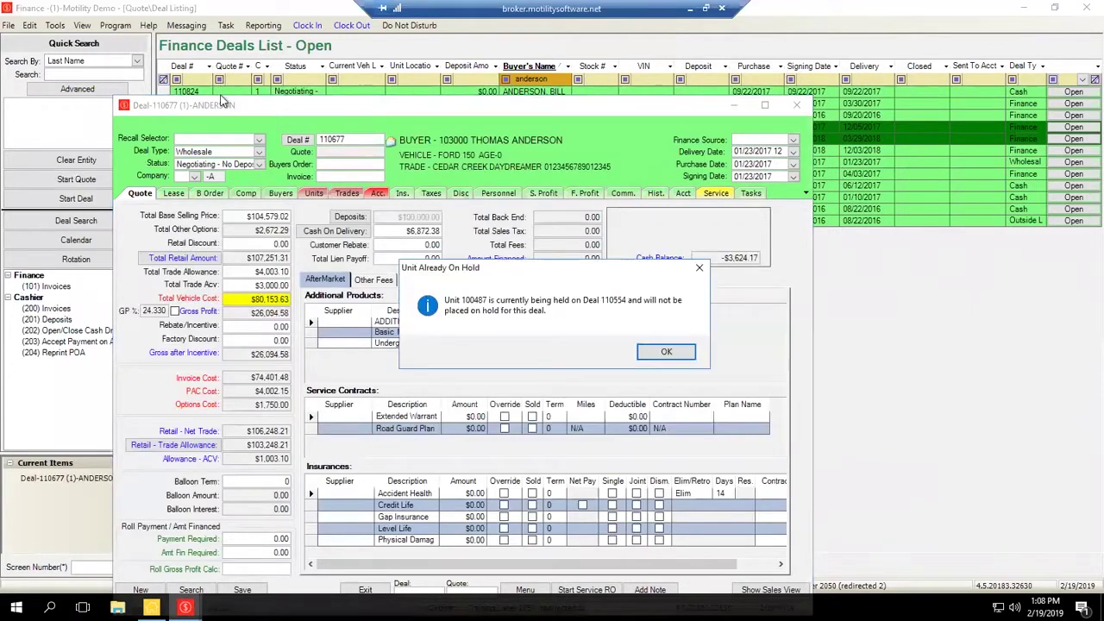
{"action": "key", "text": "Return"}
{"action": "key", "text": "Return"}
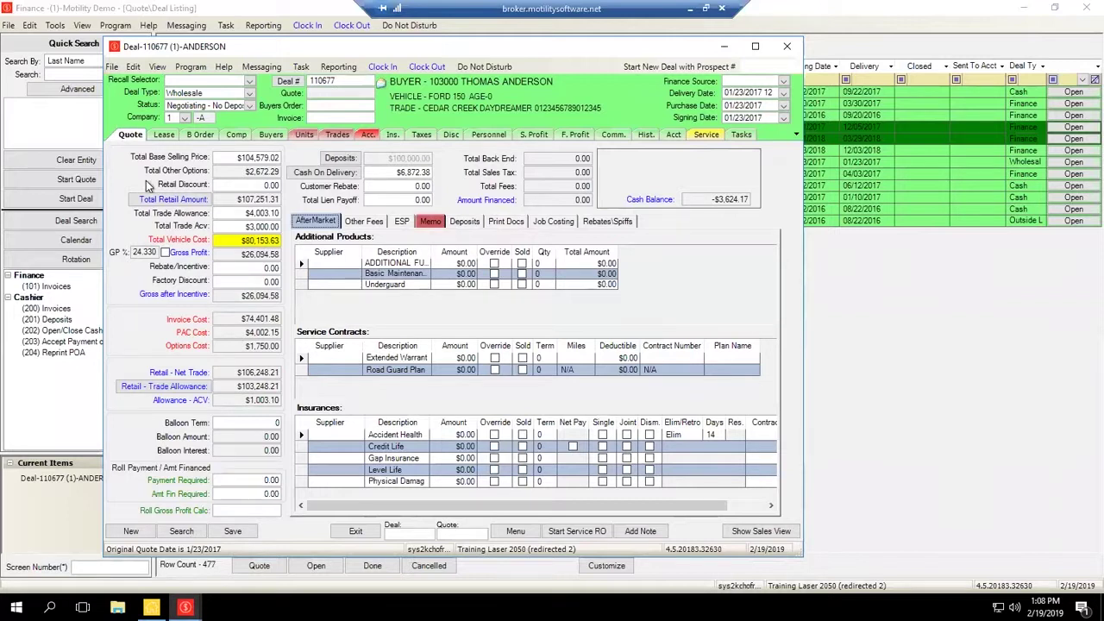
Look through the deal's quote sections from Other Fees to Rebates\Spiffs.
{"action": "key", "text": "Right"}
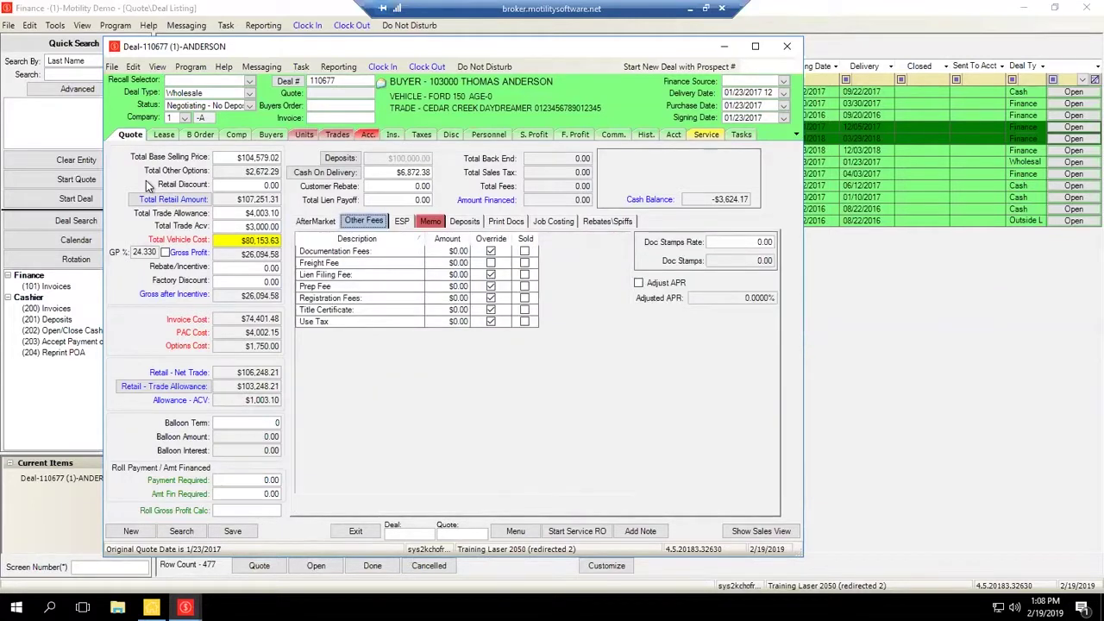
{"action": "key", "text": "Right"}
{"action": "key", "text": "Right"}
{"action": "key", "text": "Right"}
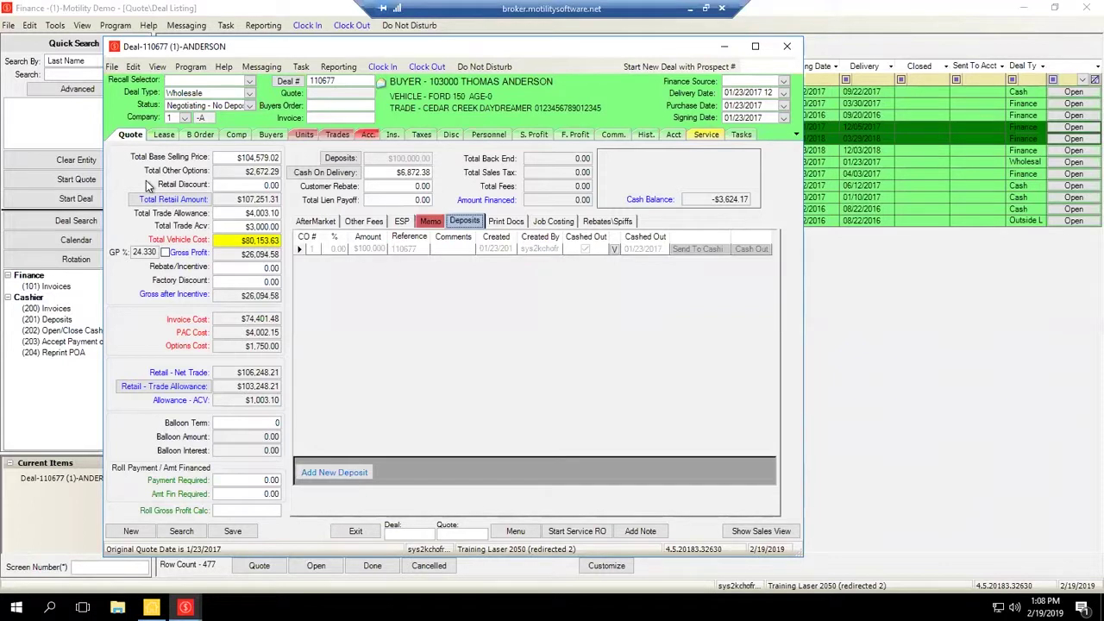
{"action": "key", "text": "Right"}
{"action": "key", "text": "Right"}
{"action": "key", "text": "Right"}
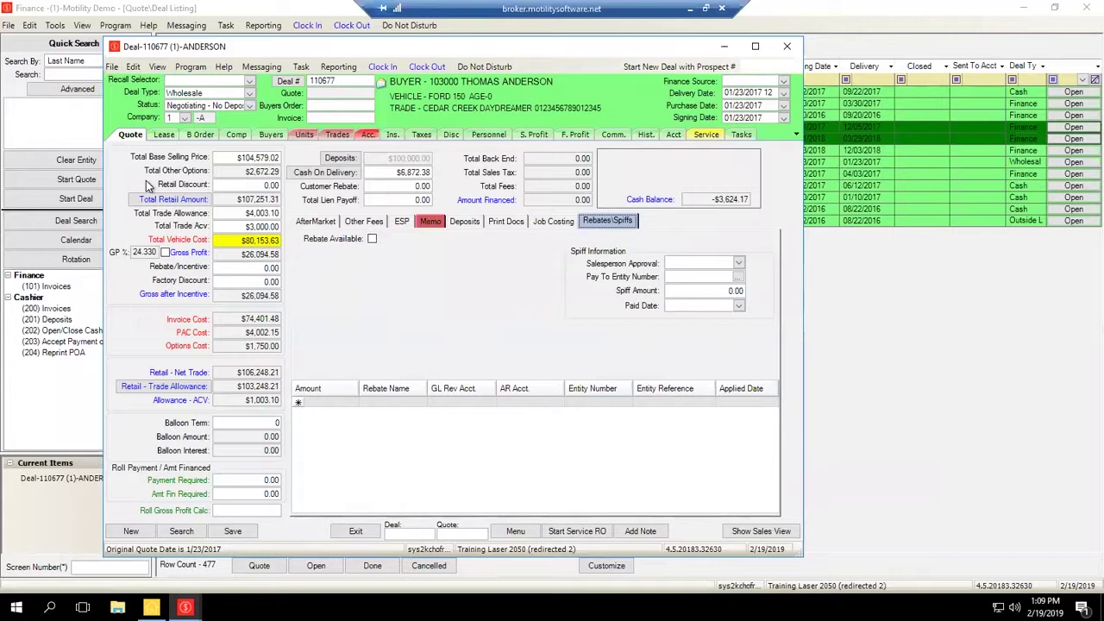
Enter the deal's spiff information, choosing an approving salesperson and a spiff amount of $500.00.
{"action": "left_click", "coordinate": [739, 263]}
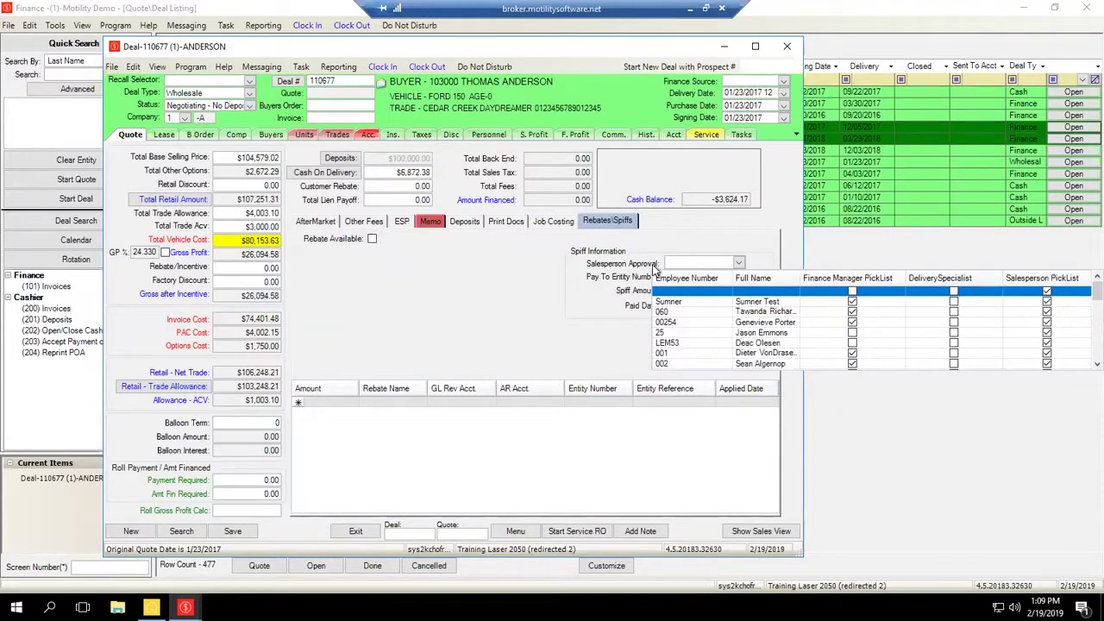
{"action": "left_click", "coordinate": [757, 343]}
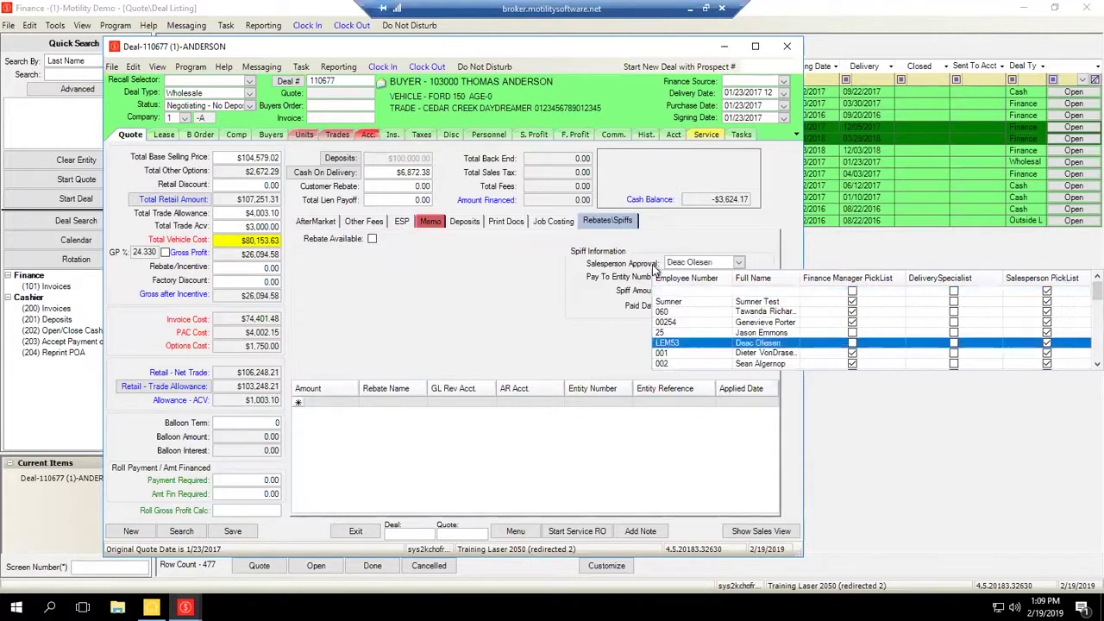
{"action": "key", "text": "Tab"}
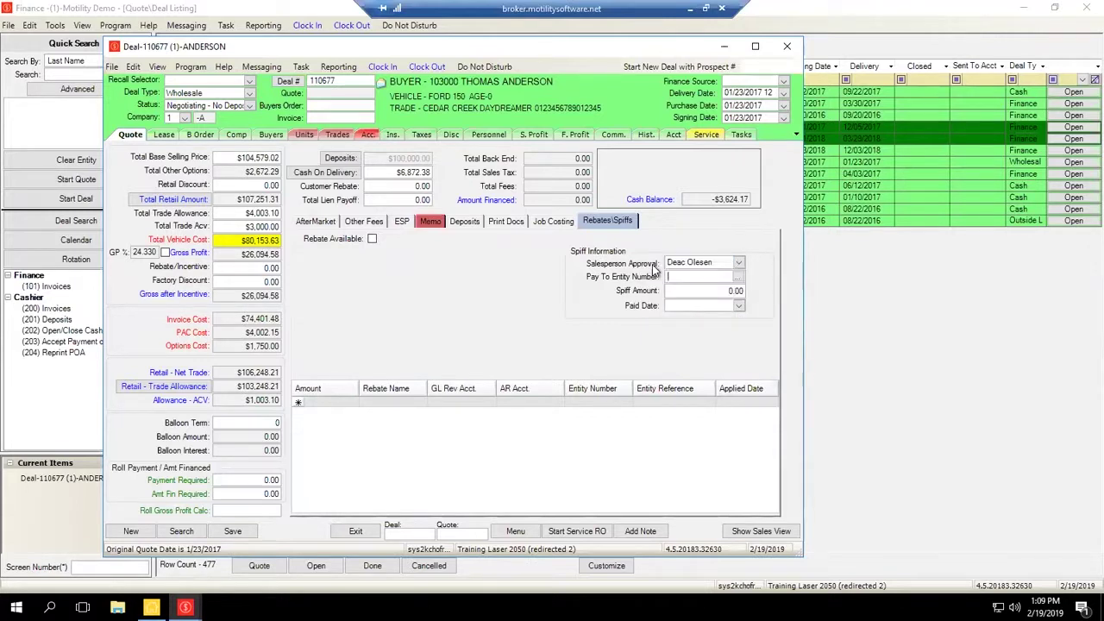
{"action": "key", "text": "Tab"}
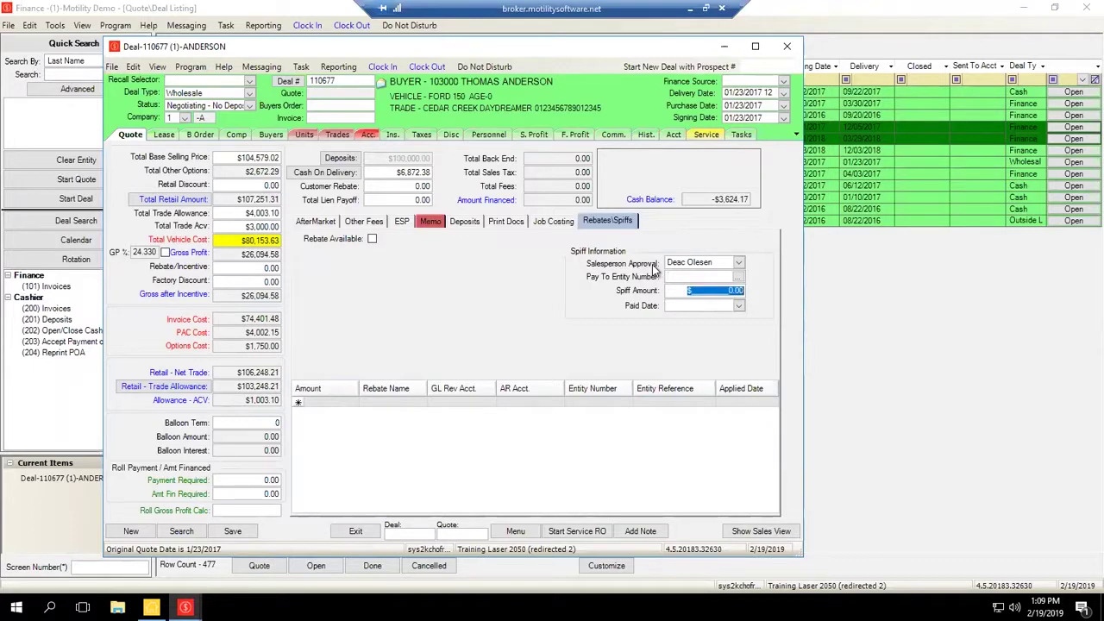
{"action": "type", "text": "500"}
{"action": "key", "text": "Tab"}
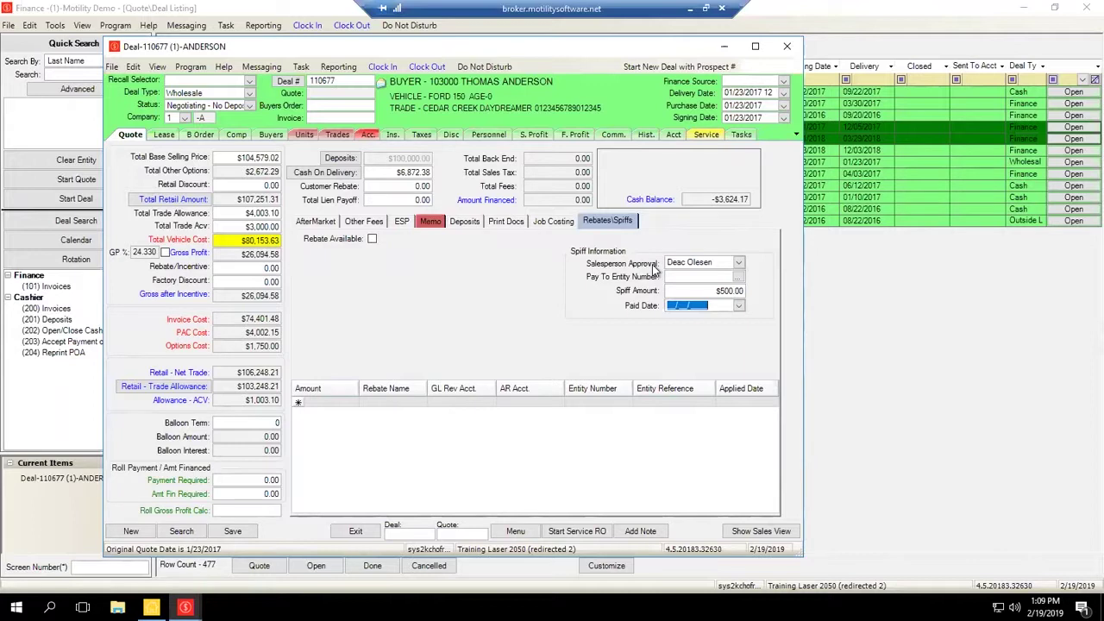
Examine the Rebate/Incentive and Factory Discount fields in the deal's gross profit figures.
{"action": "key", "text": "Tab"}
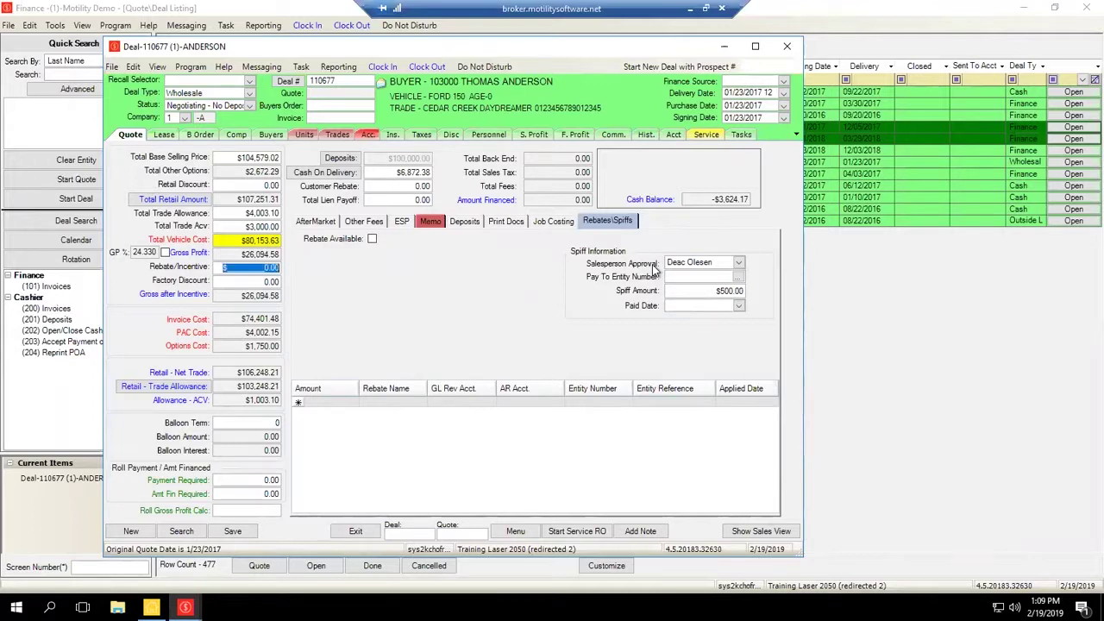
{"action": "key", "text": "Tab"}
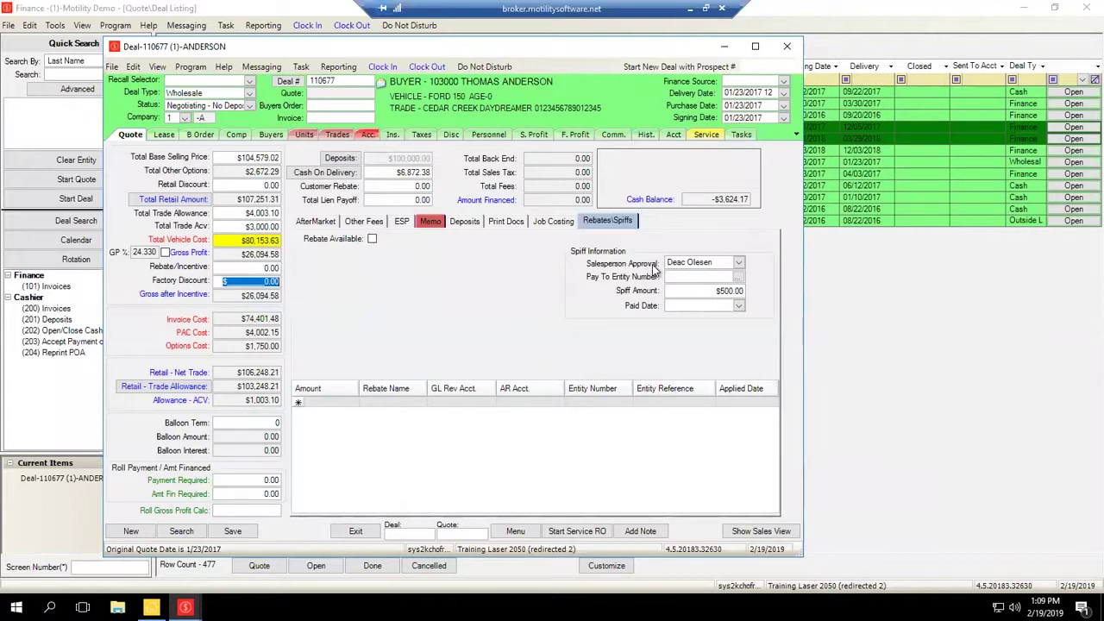
{"action": "key", "text": "shift+Tab"}
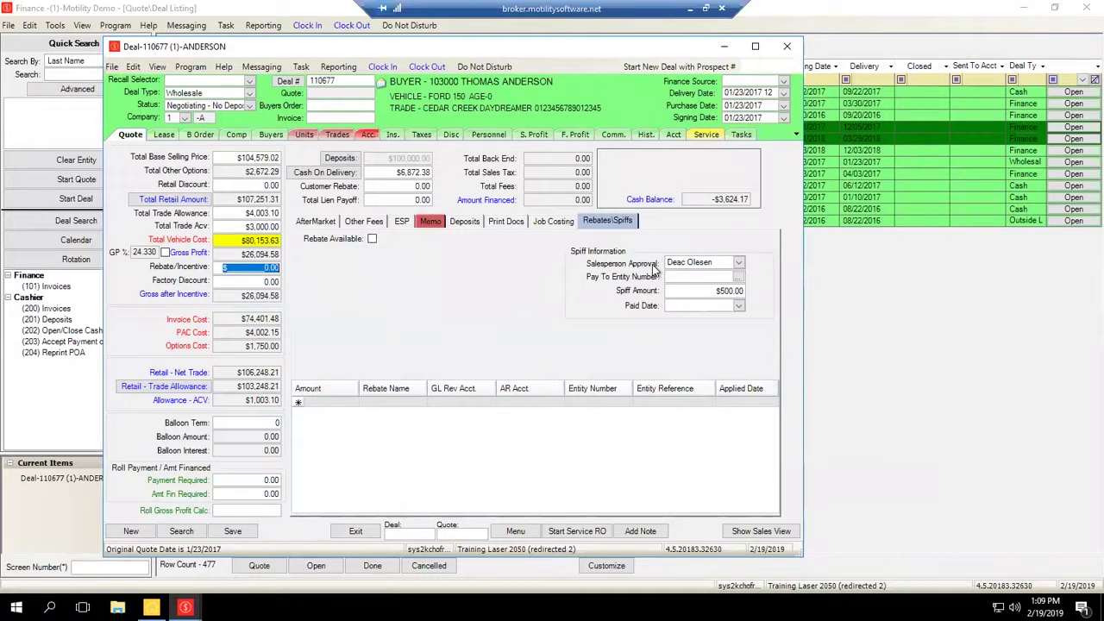
{"action": "key", "text": "Left"}
{"action": "key", "text": "shift+End"}
{"action": "key", "text": "Left"}
{"action": "key", "text": "shift+End"}
{"action": "key", "text": "Left"}
{"action": "key", "text": "Tab"}
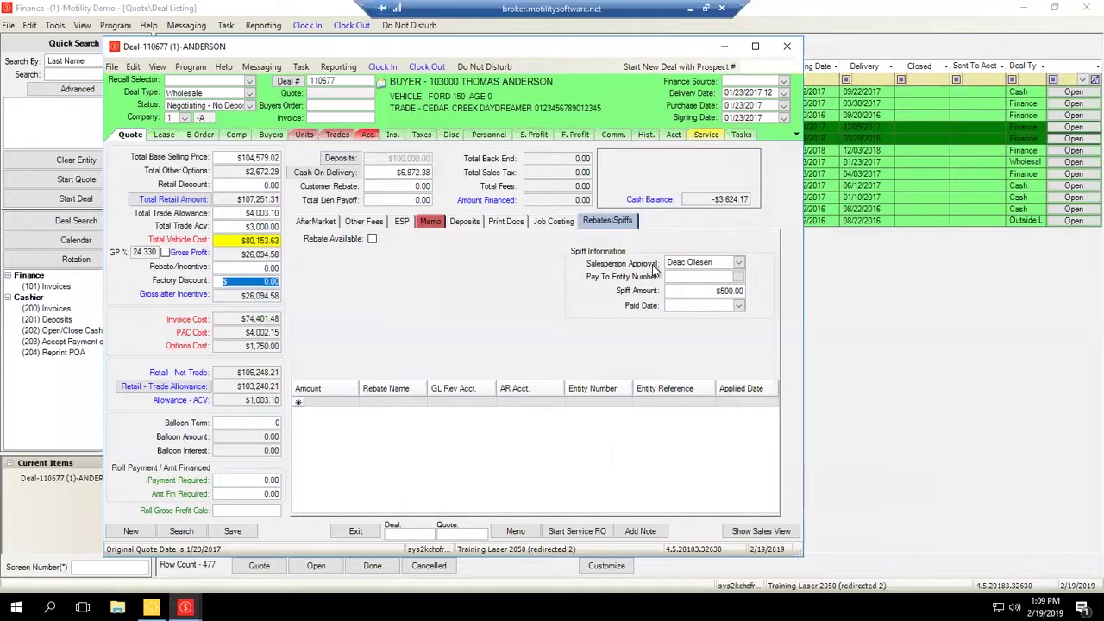
{"action": "key", "text": "Left"}
{"action": "key", "text": "shift+End"}
{"action": "key", "text": "Left"}
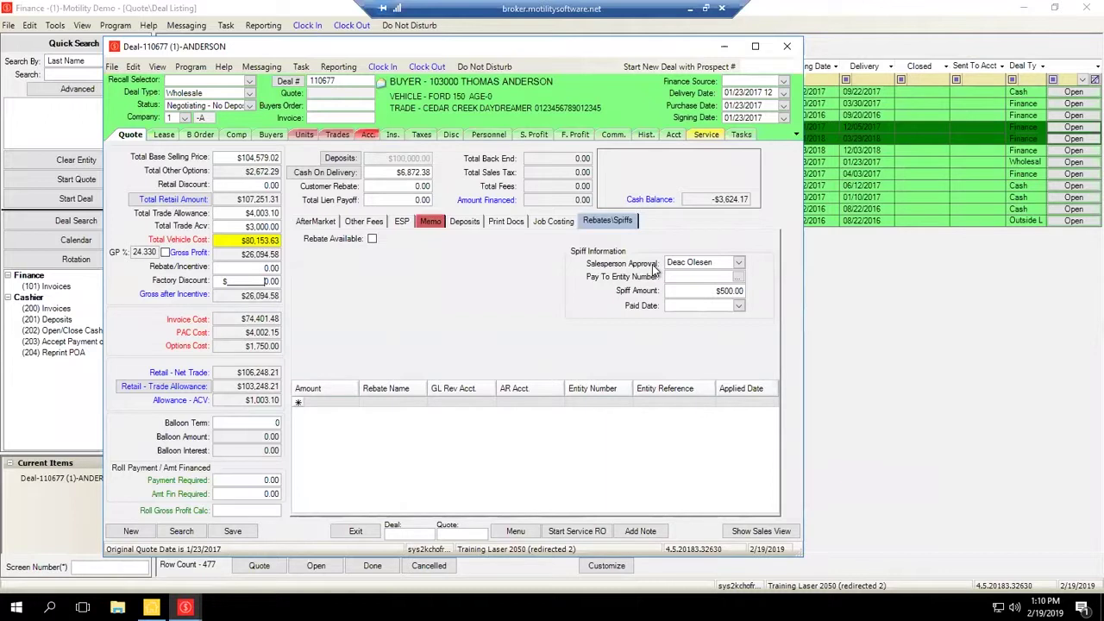
{"action": "key", "text": "Tab"}
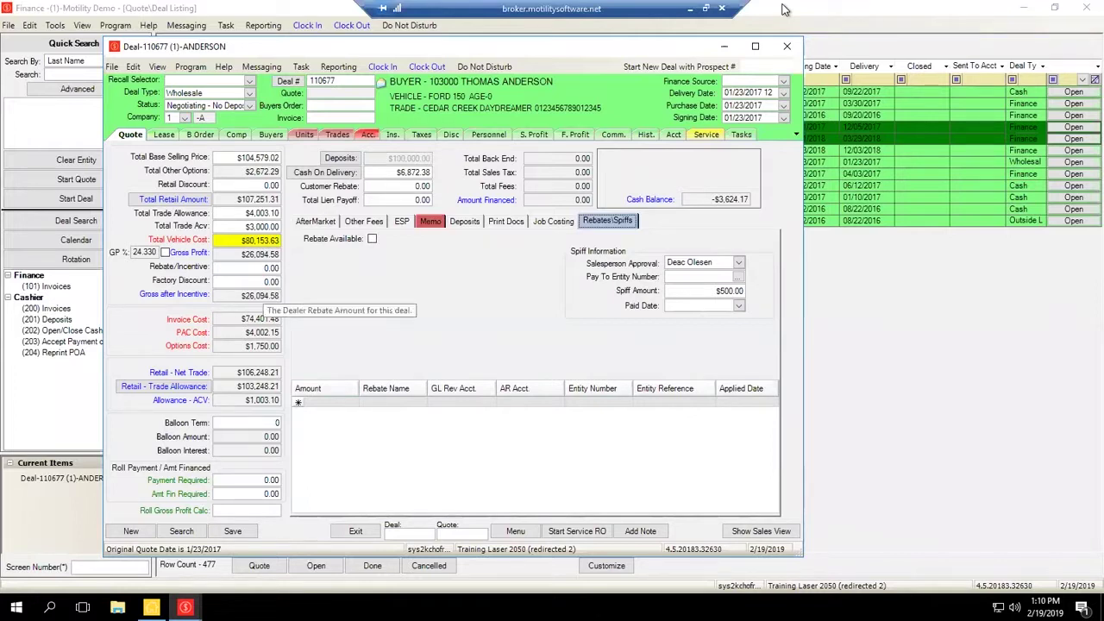
{"action": "key", "text": "Tab"}
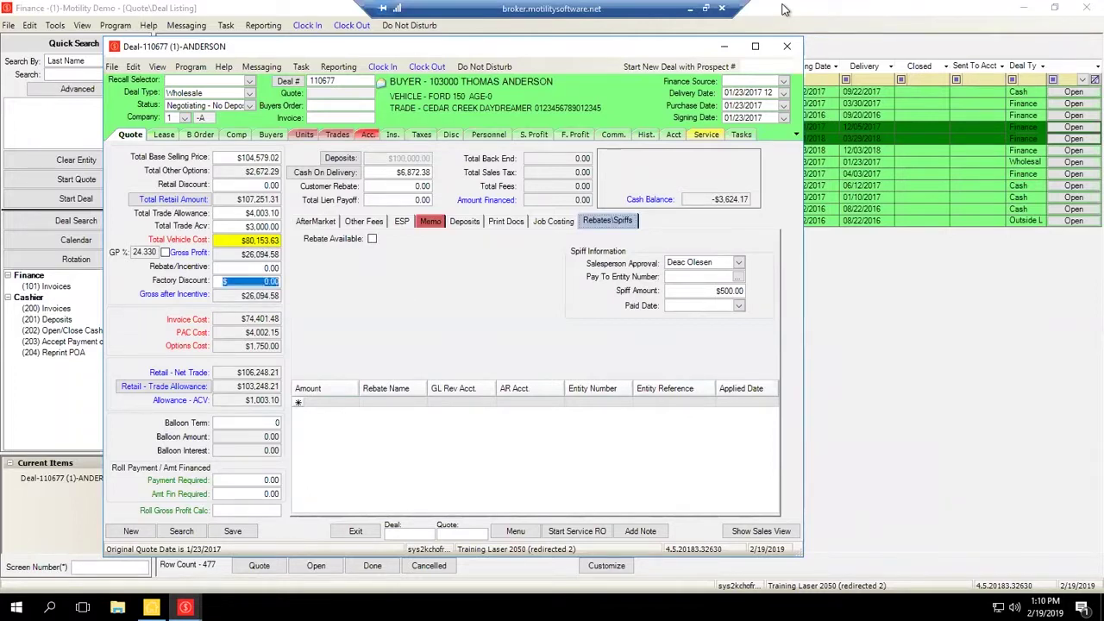
{"action": "left_click_drag", "start_coordinate": [280, 281], "coordinate": [252, 281]}
{"action": "key", "text": "BackSpace"}
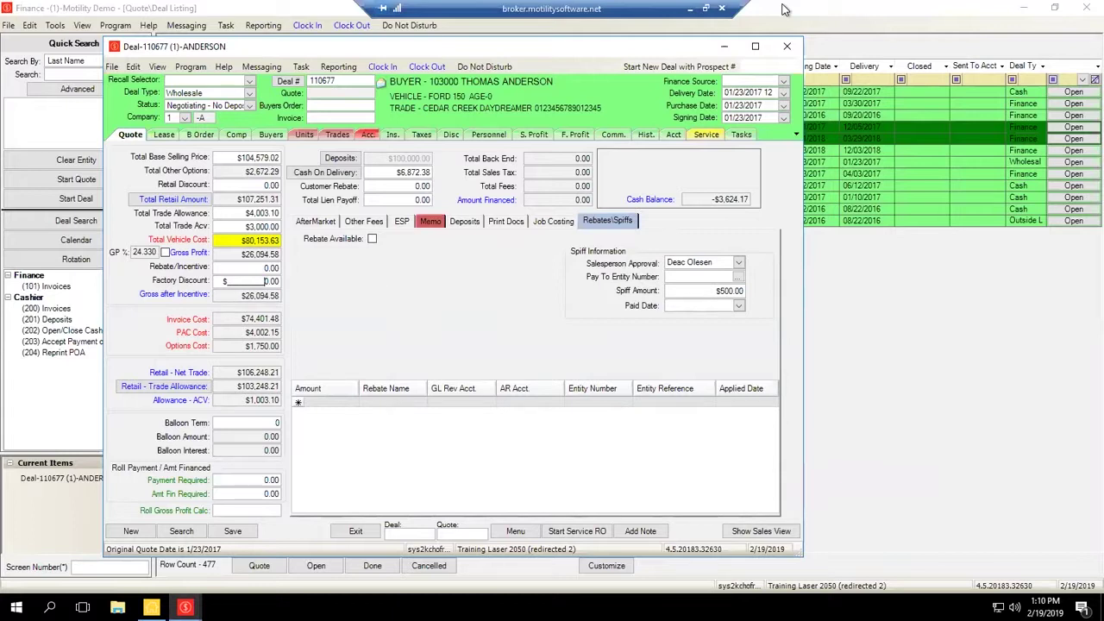
{"action": "key", "text": "Tab"}
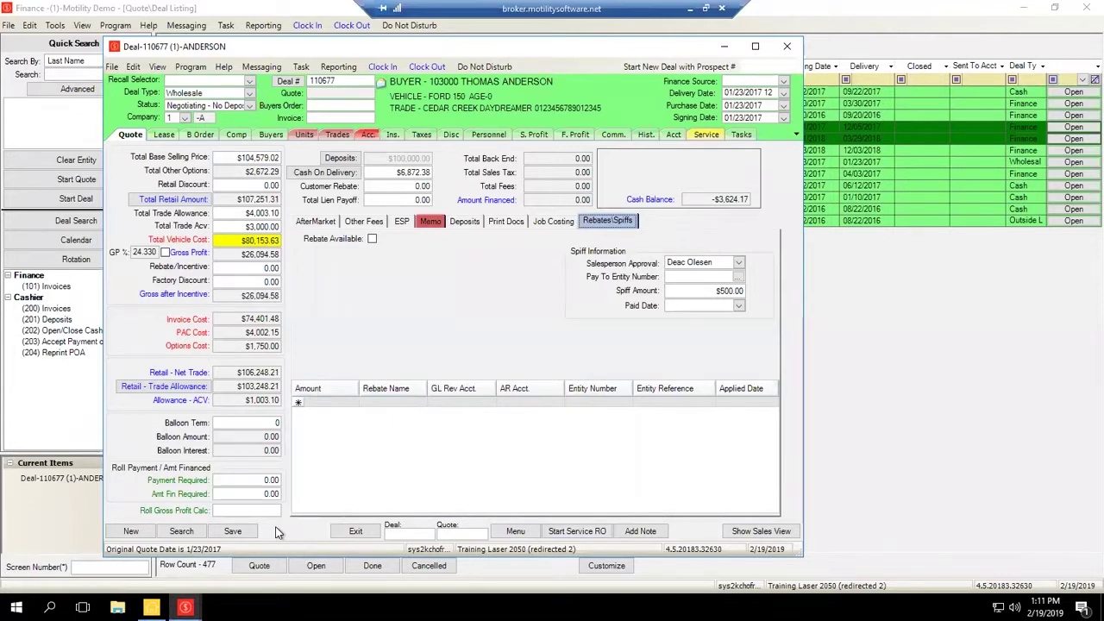
Close the wholesale deal without saving its changes.
{"action": "left_click", "coordinate": [786, 46]}
{"action": "key", "text": "Tab"}
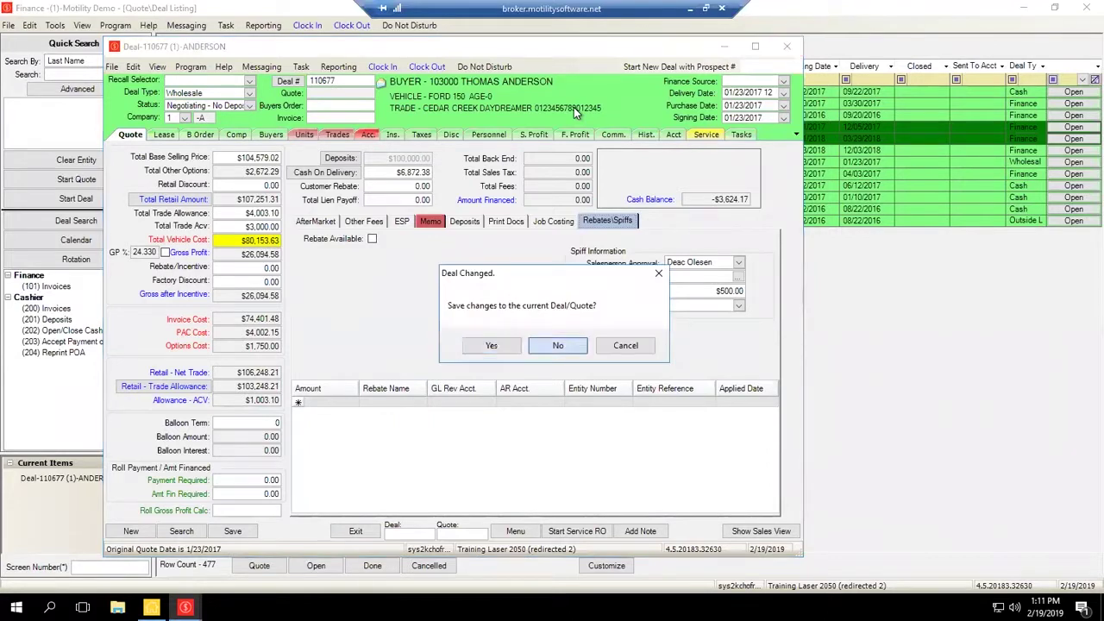
{"action": "key", "text": "Return"}
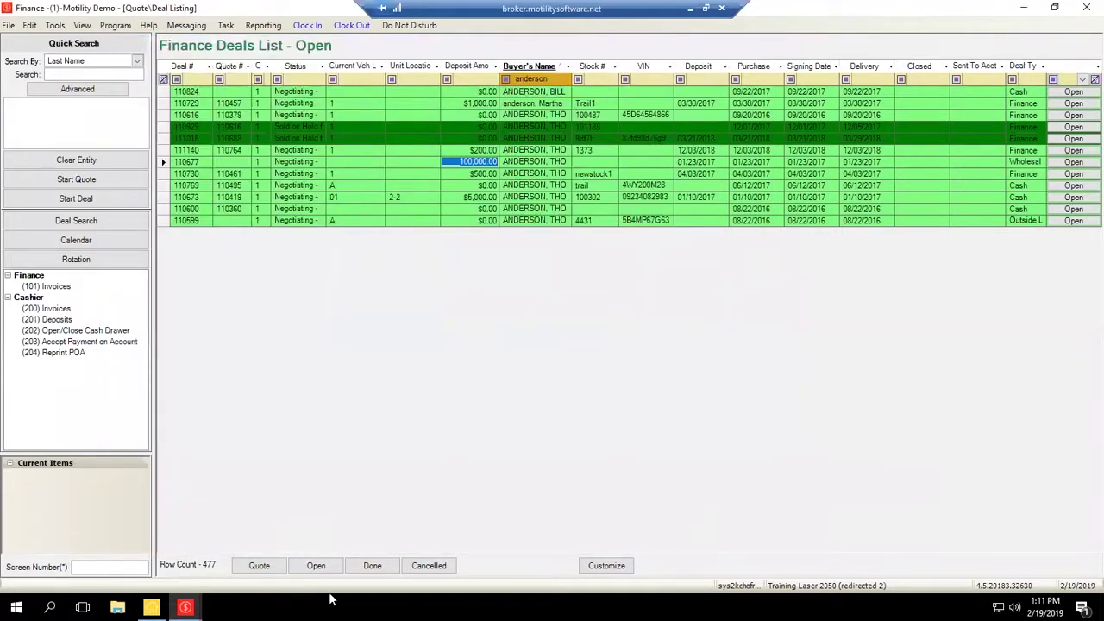
List the done deals and open the Rebates\Spiffs section of the finance deal for stock 100314.
{"action": "left_click", "coordinate": [372, 566]}
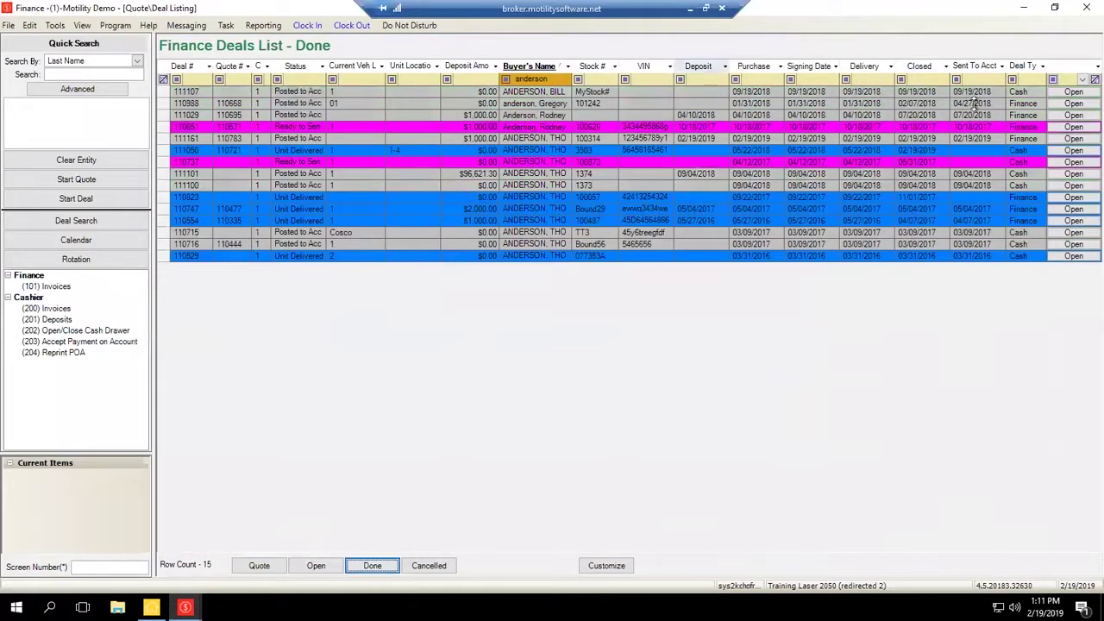
{"action": "left_click", "coordinate": [506, 143]}
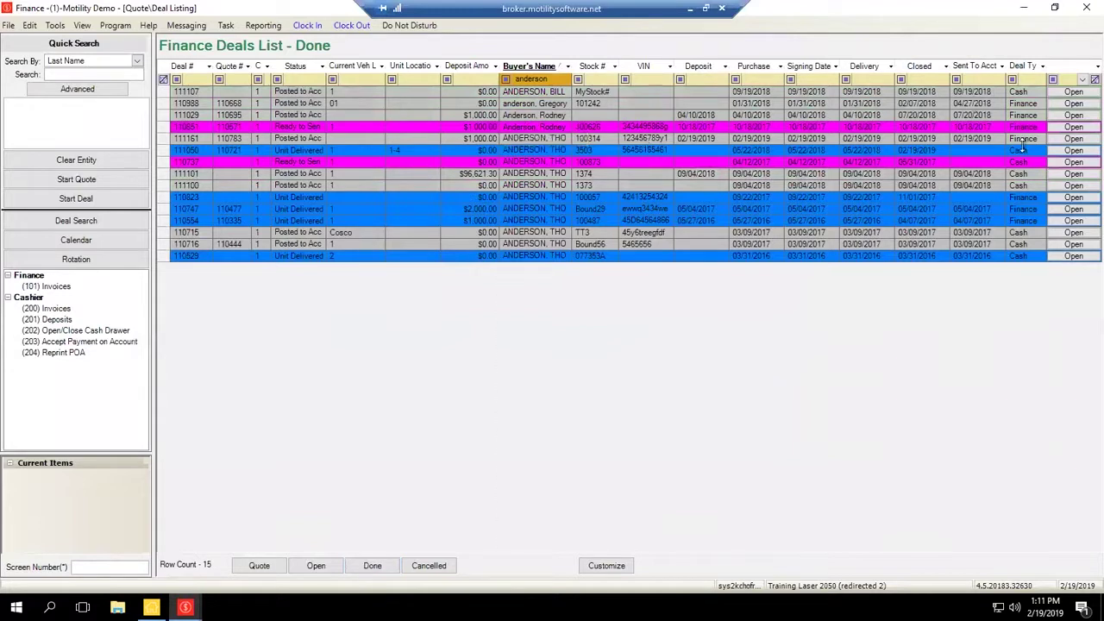
{"action": "left_click", "coordinate": [1074, 142]}
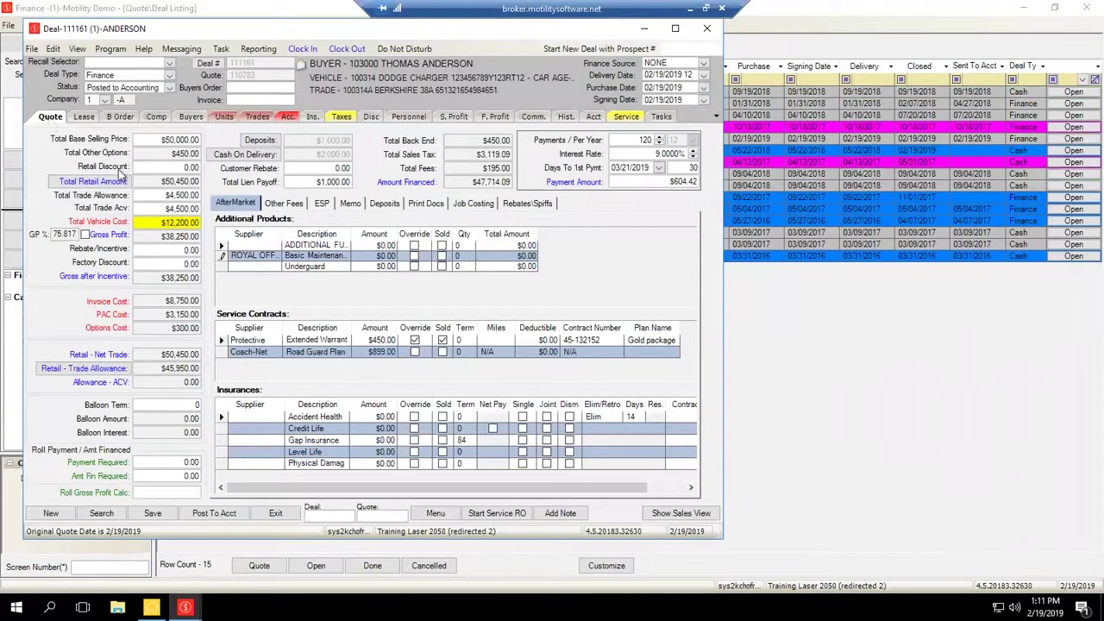
{"action": "key", "text": "ctrl+shift+Tab"}
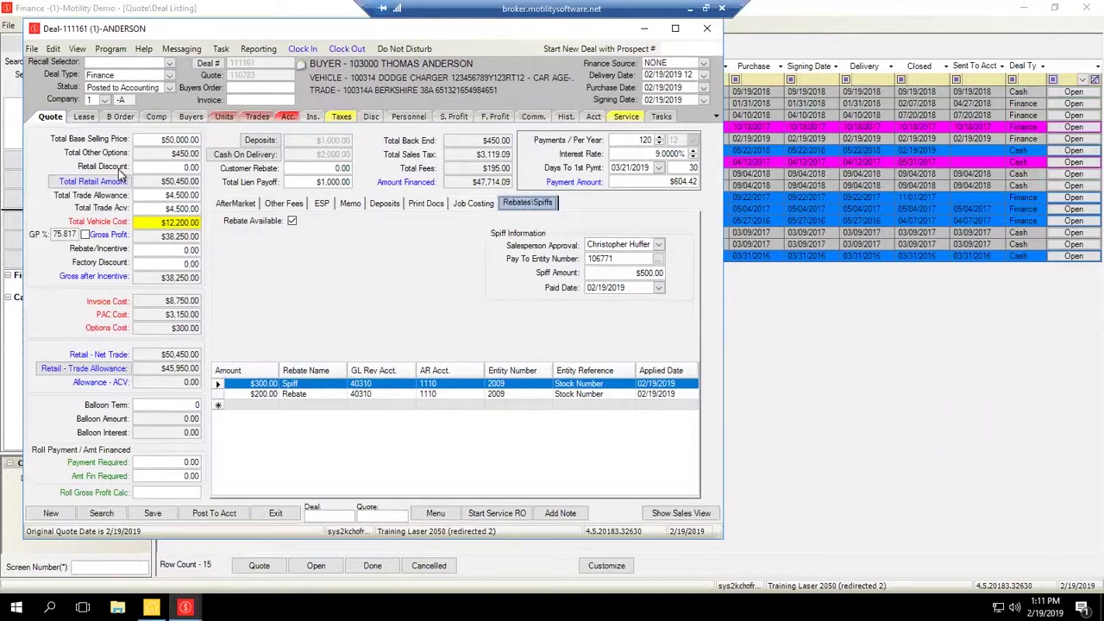
Examine the amount, GL revenue account and AR account of the deal's Rebate line.
{"action": "left_click", "coordinate": [658, 233]}
{"action": "left_click", "coordinate": [658, 233]}
{"action": "left_click", "coordinate": [337, 394]}
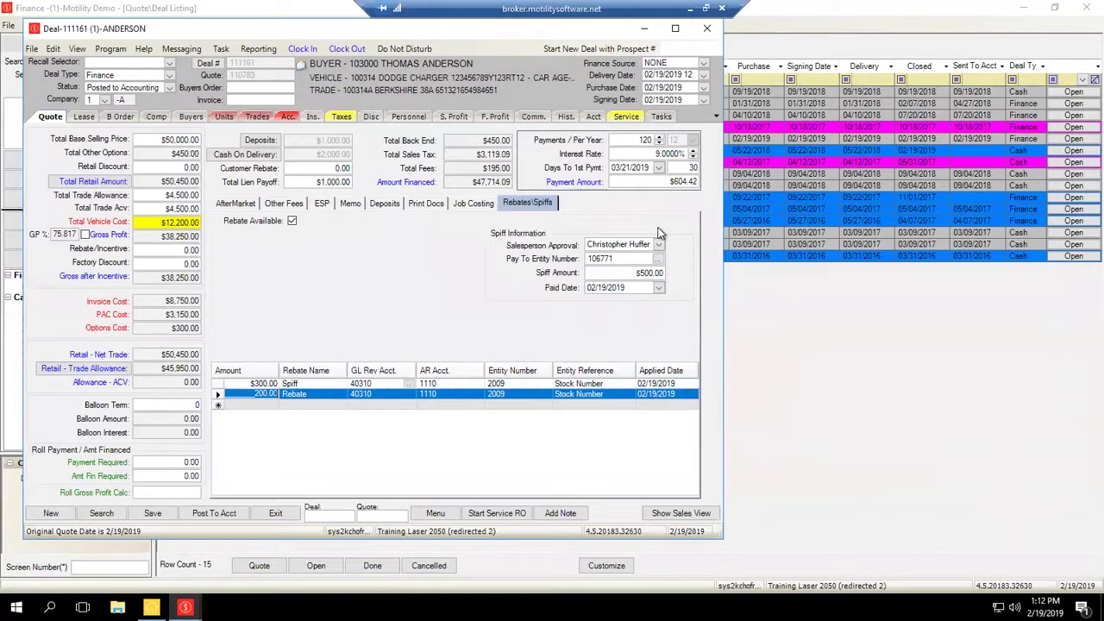
{"action": "key", "text": "Tab"}
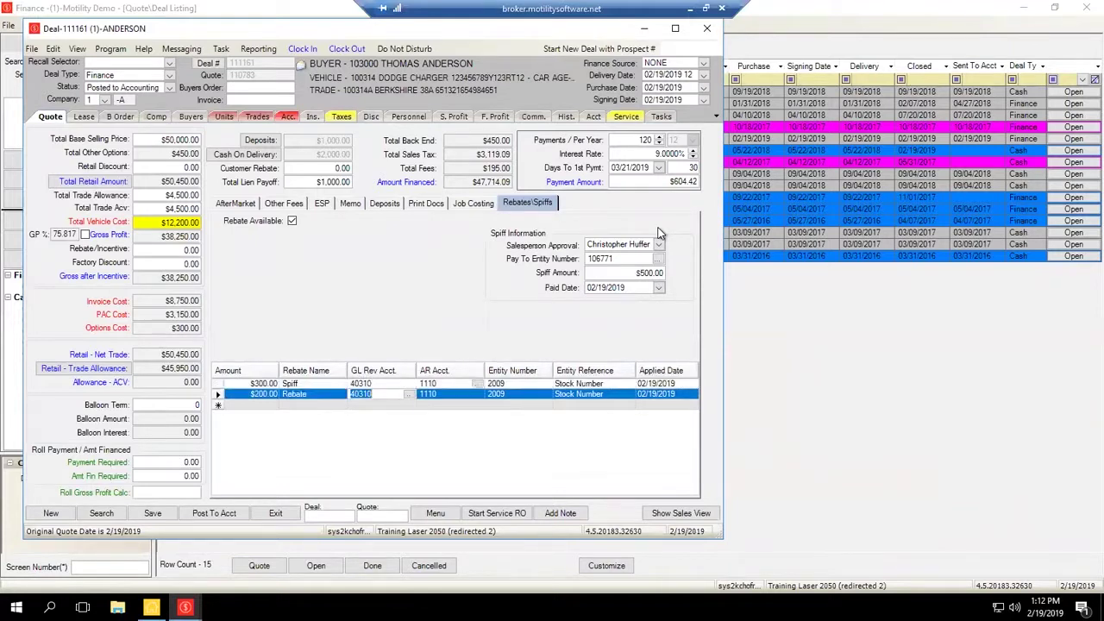
{"action": "key", "text": "Tab"}
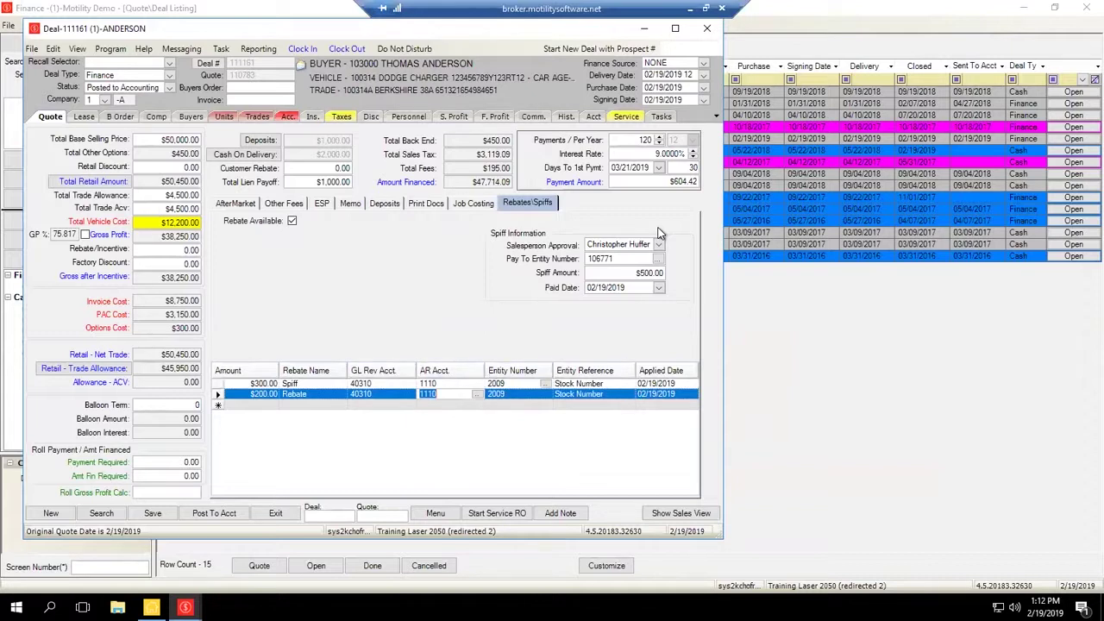
Set the Spiff line's entity reference to Deal Number and save the deal.
{"action": "key", "text": "Up"}
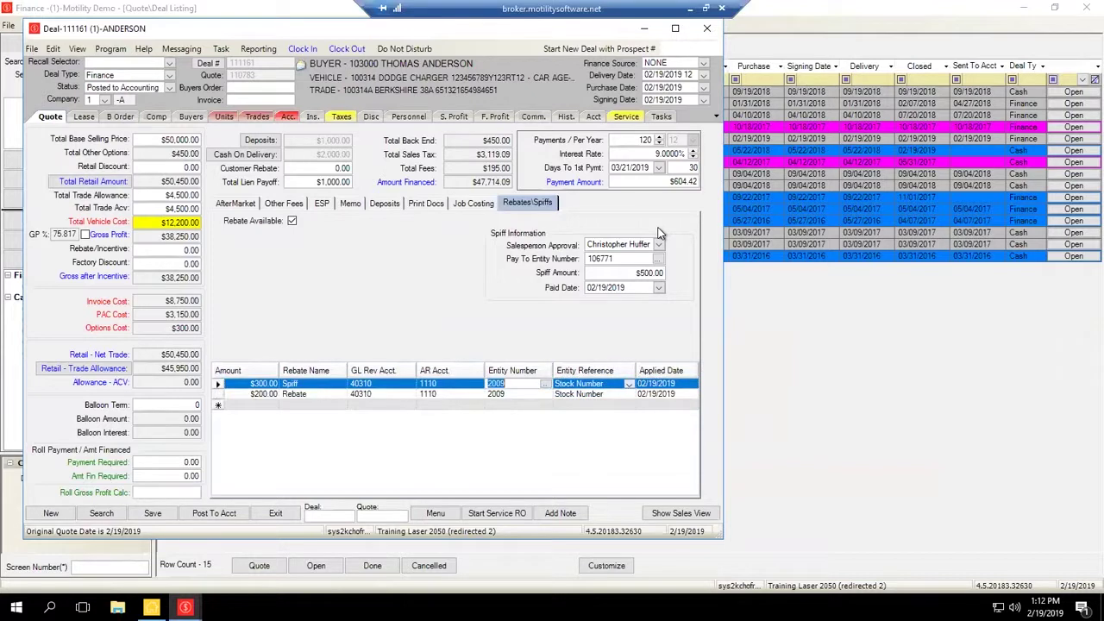
{"action": "key", "text": "Tab"}
{"action": "key", "text": "alt+Down"}
{"action": "key", "text": "Down"}
{"action": "key", "text": "Up"}
{"action": "key", "text": "Down"}
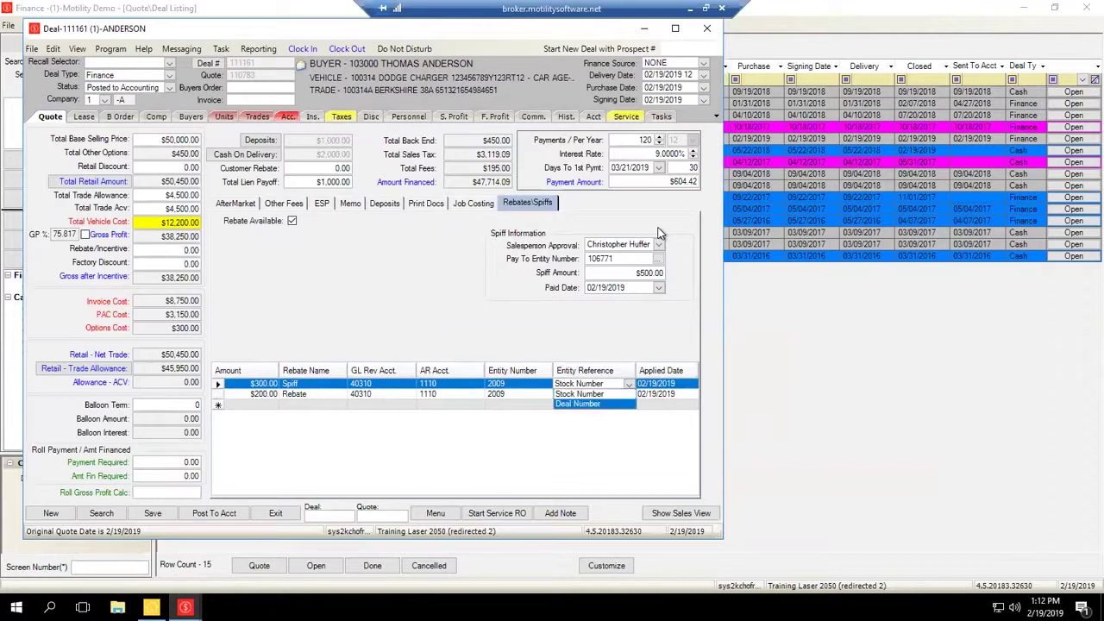
{"action": "key", "text": "Return"}
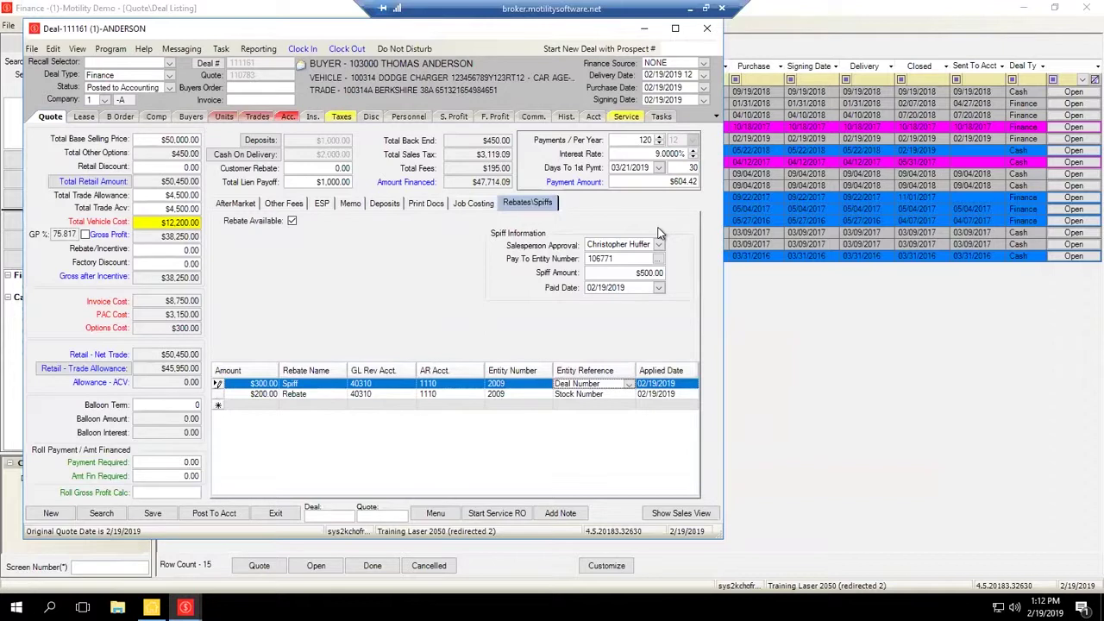
{"action": "key", "text": "Tab"}
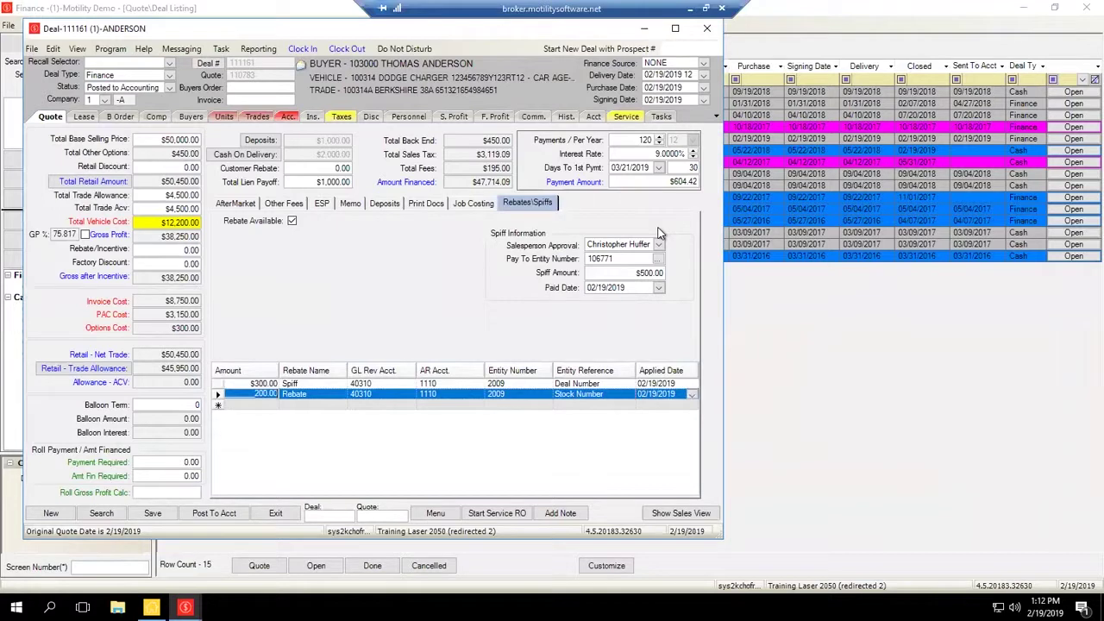
{"action": "left_click", "coordinate": [659, 395]}
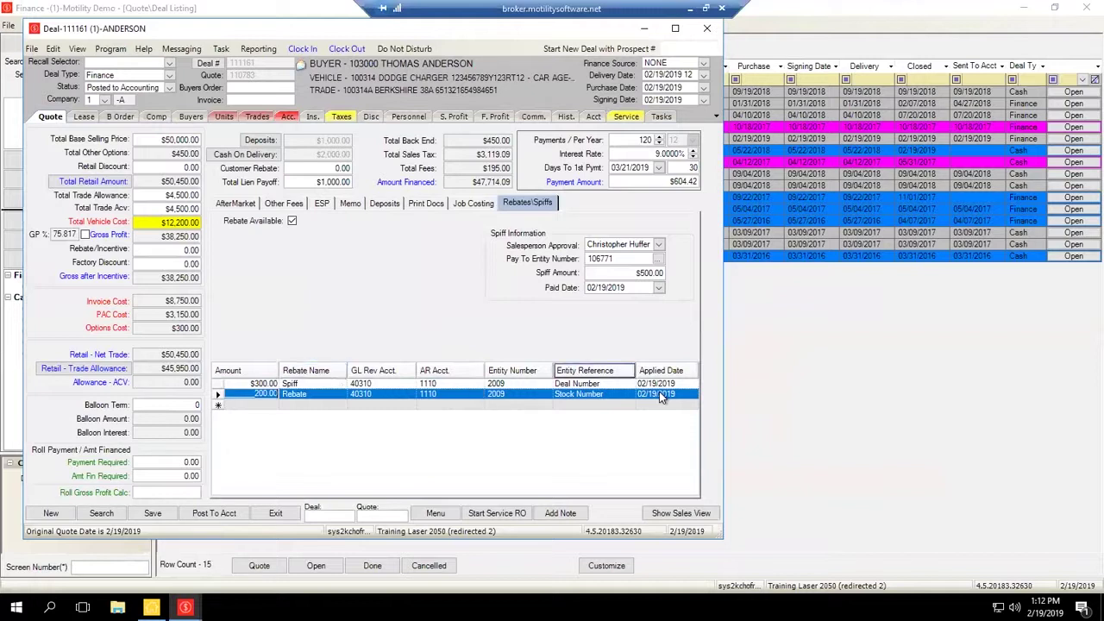
{"action": "left_click", "coordinate": [158, 516]}
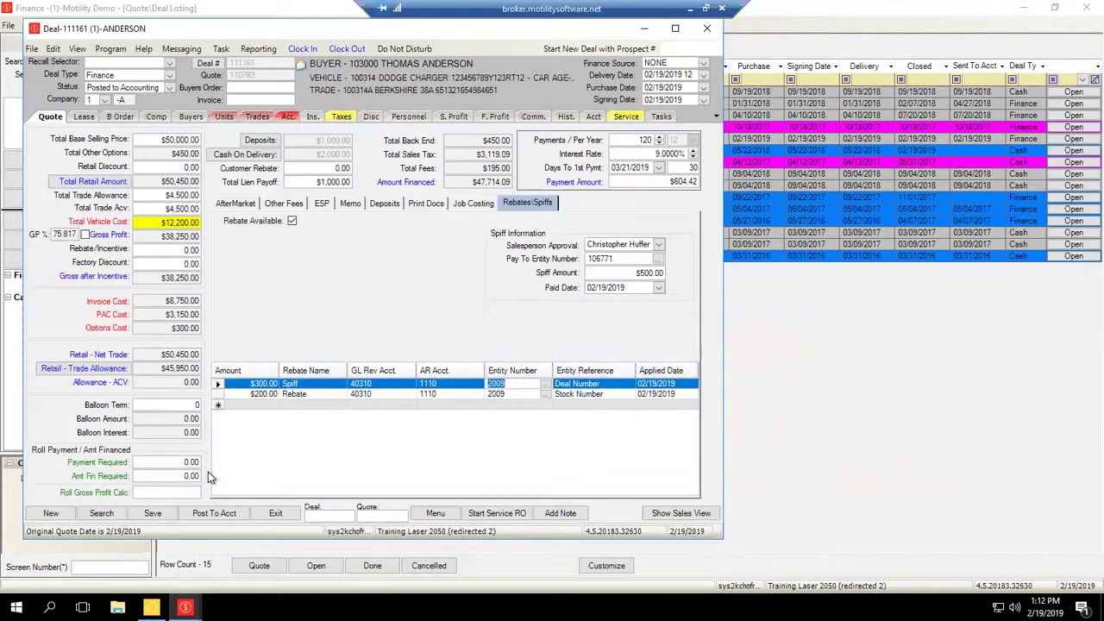
Set the Spiff line's entity number to match the spiff's pay-to entity number and save the deal.
{"action": "type", "text": "106771"}
{"action": "key", "text": "Tab"}
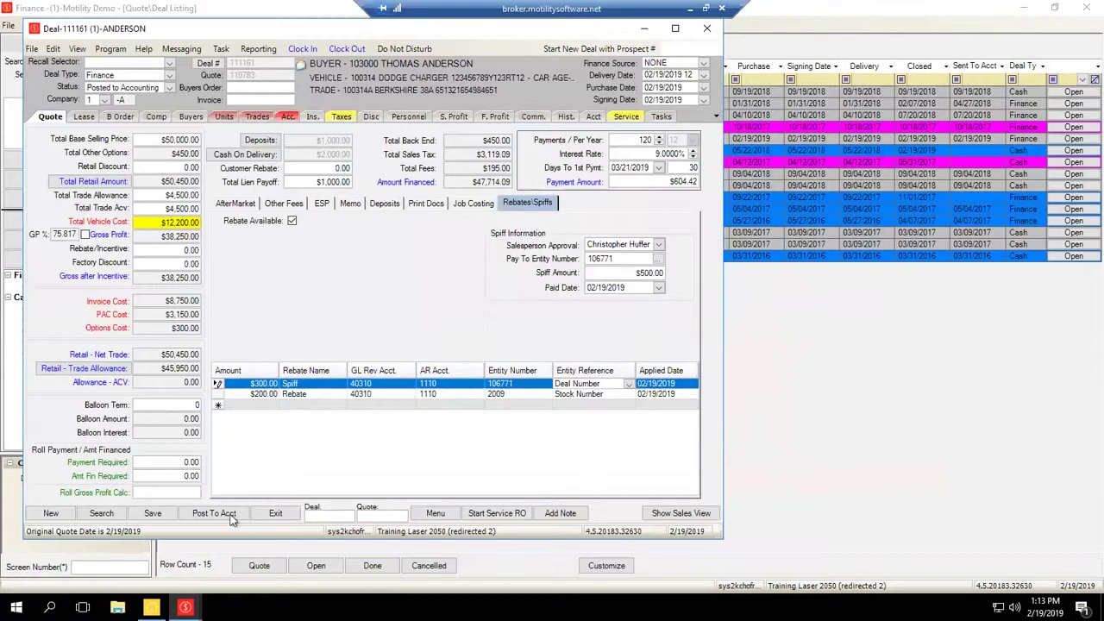
{"action": "left_click", "coordinate": [153, 514]}
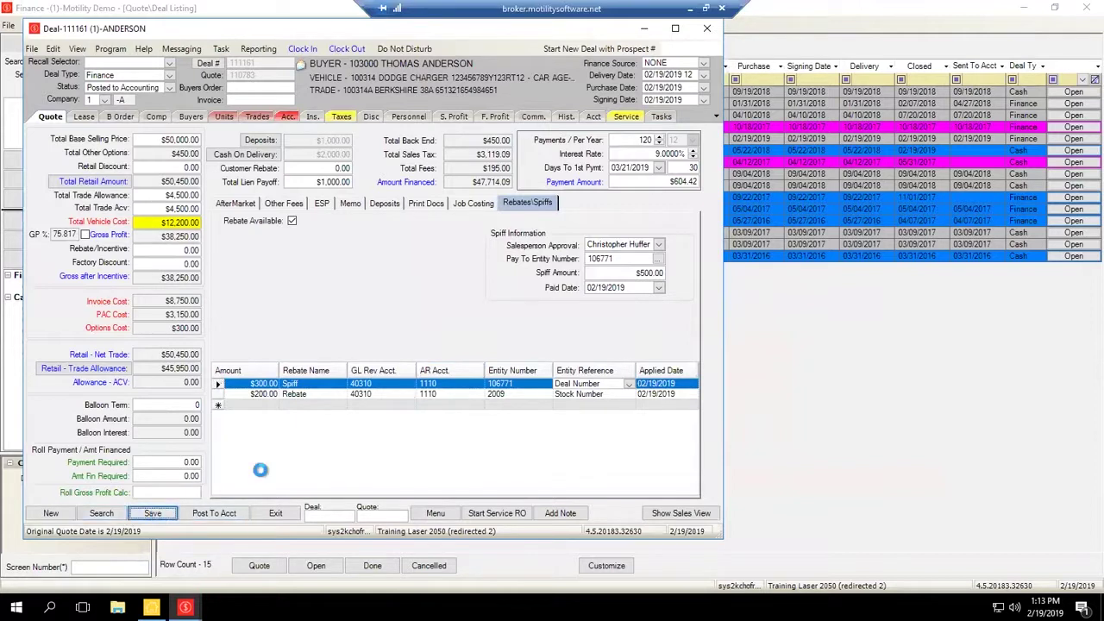
Post the deal to accounting and open its accounting transaction that is not reversed in a maximized view.
{"action": "left_click", "coordinate": [201, 516]}
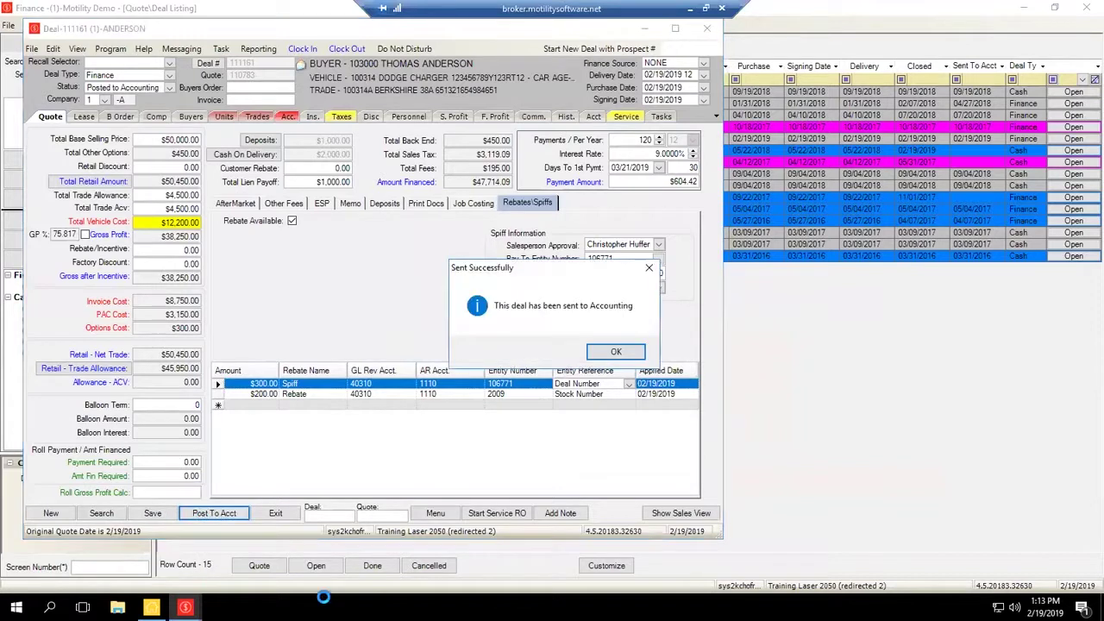
{"action": "key", "text": "Return"}
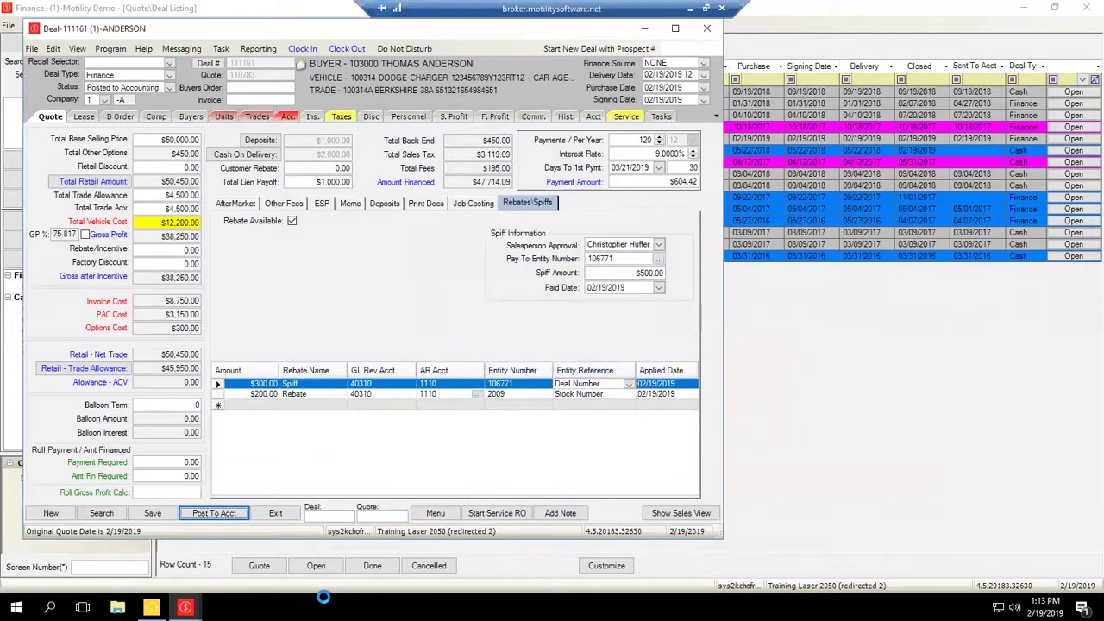
{"action": "left_click", "coordinate": [76, 50]}
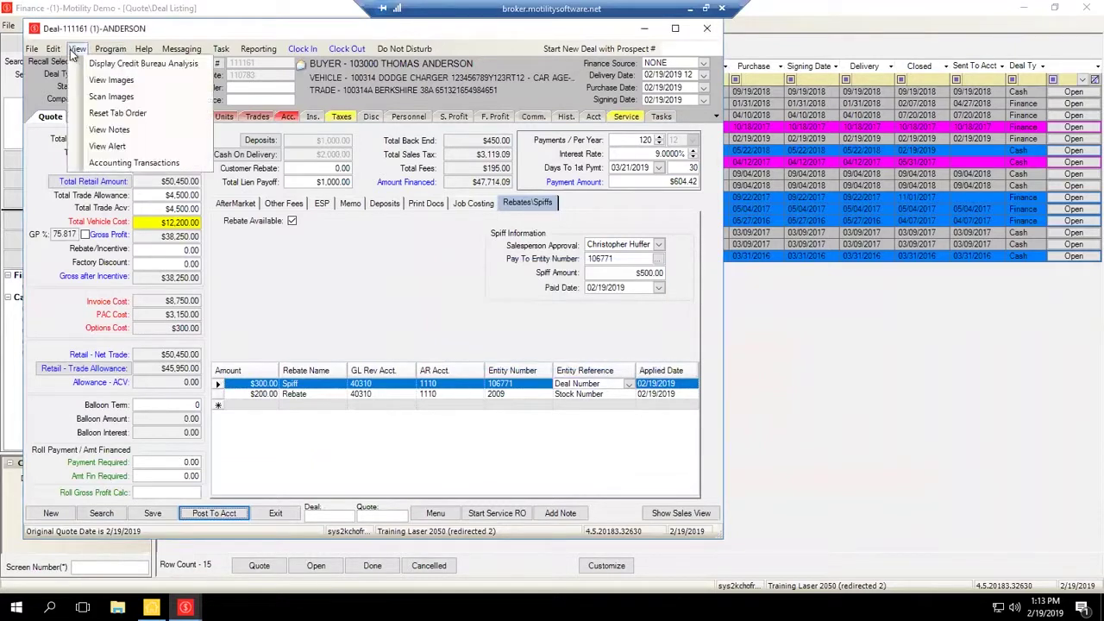
{"action": "left_click", "coordinate": [113, 162]}
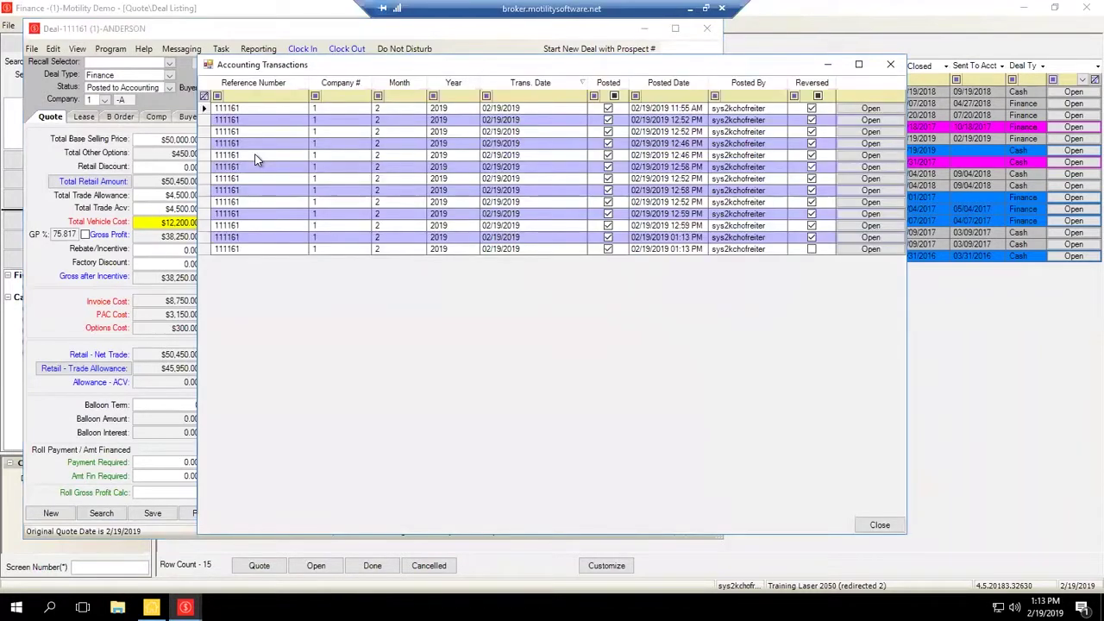
{"action": "left_click", "coordinate": [871, 249]}
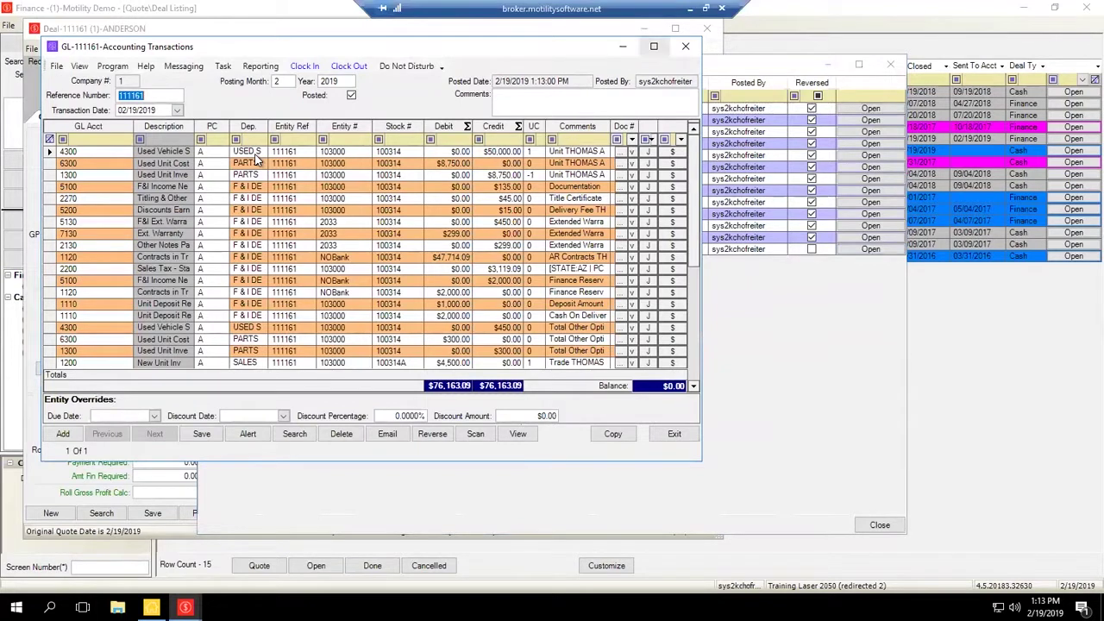
{"action": "left_click", "coordinate": [654, 45]}
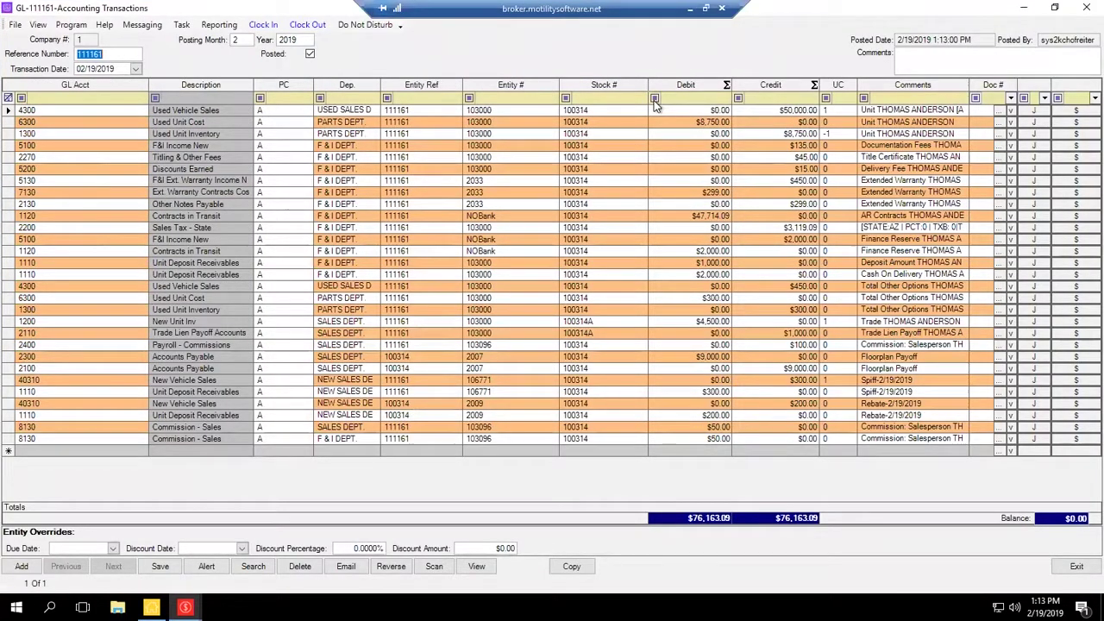
Examine the credit, entity number and account description of the Rebate entries beside the Spiff entries in the posted transaction.
{"action": "left_click", "coordinate": [887, 381]}
{"action": "left_click", "coordinate": [887, 392]}
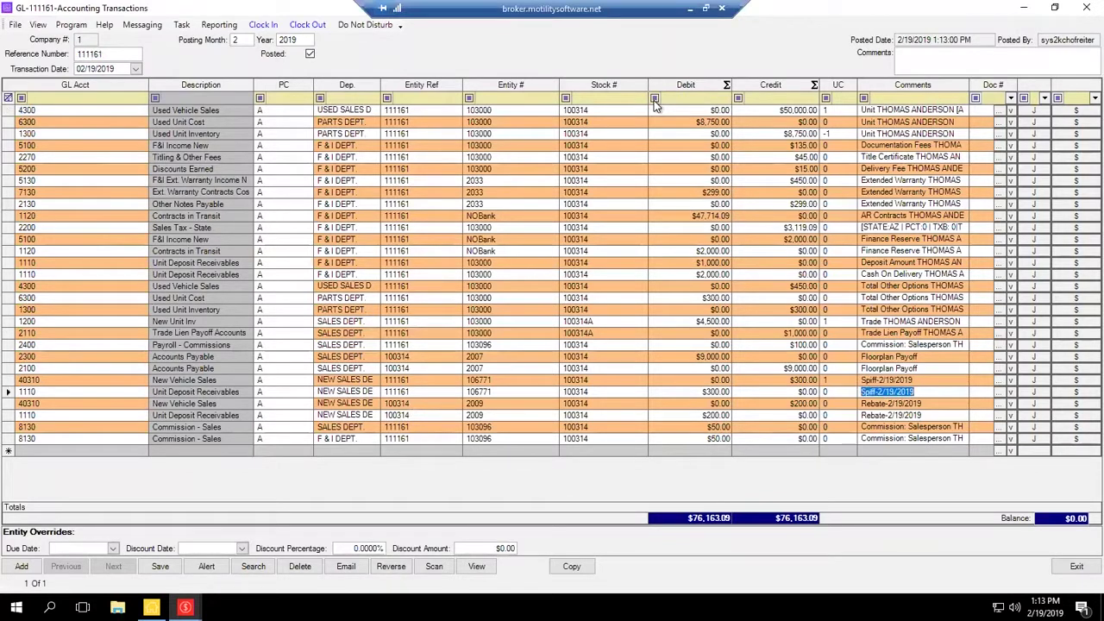
{"action": "key", "text": "Down"}
{"action": "key", "text": "Down"}
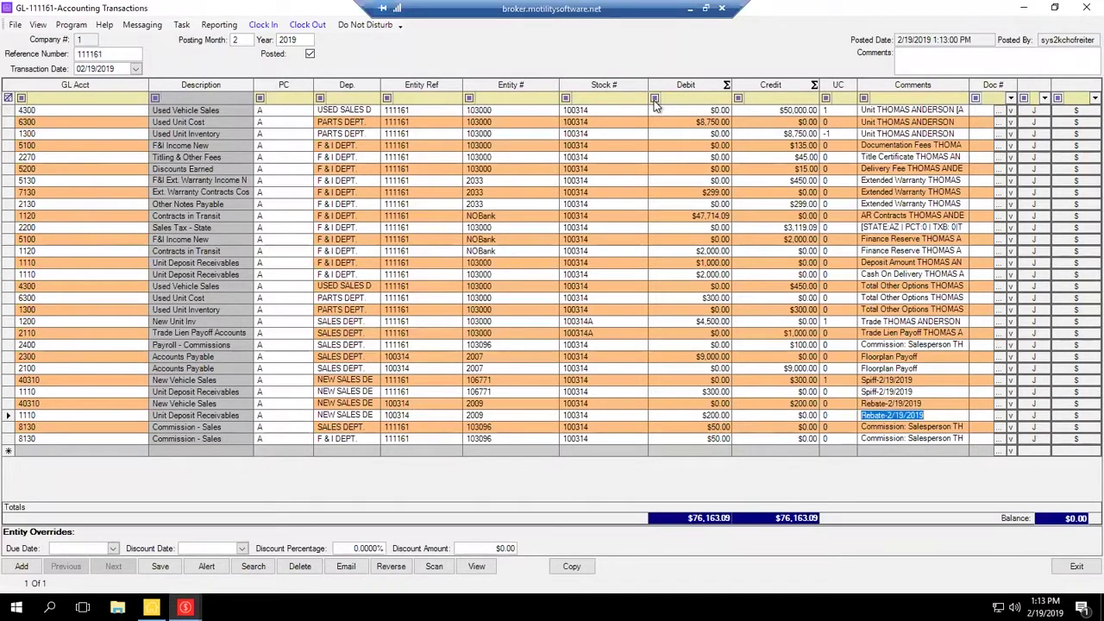
{"action": "key", "text": "Up"}
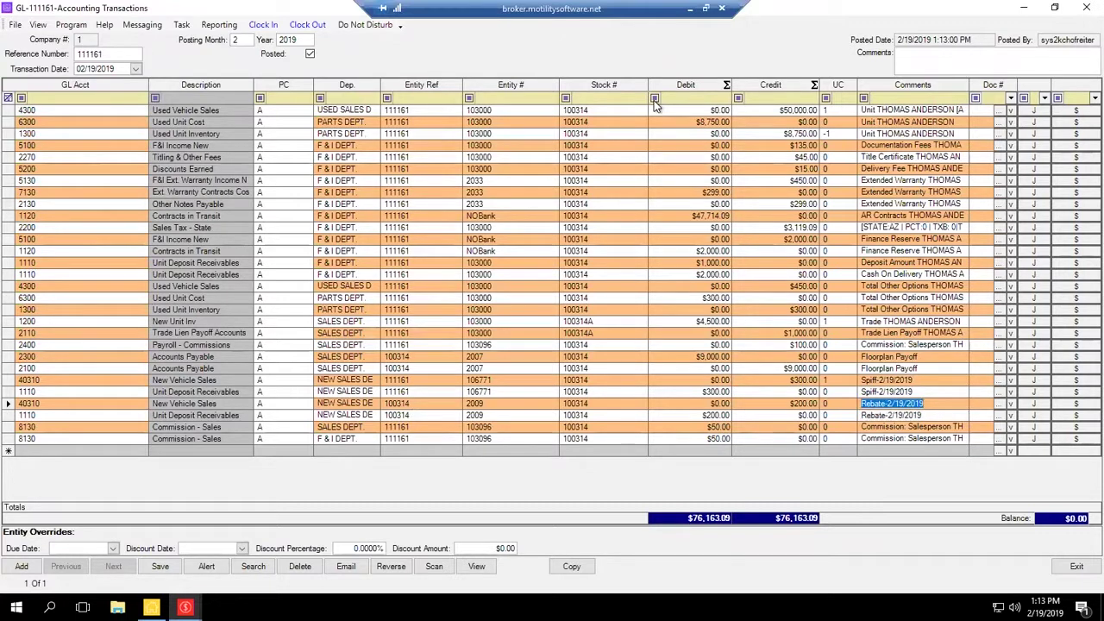
{"action": "key", "text": "shift+Tab"}
{"action": "key", "text": "shift+Tab"}
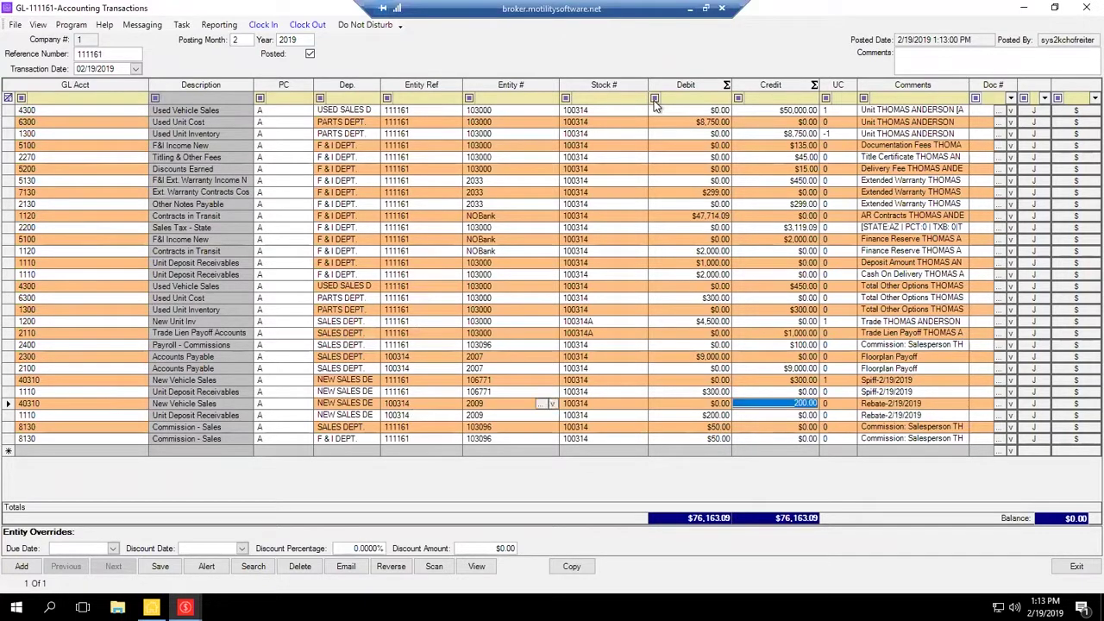
{"action": "key", "text": "shift+Tab"}
{"action": "key", "text": "shift+Tab"}
{"action": "key", "text": "shift+Tab"}
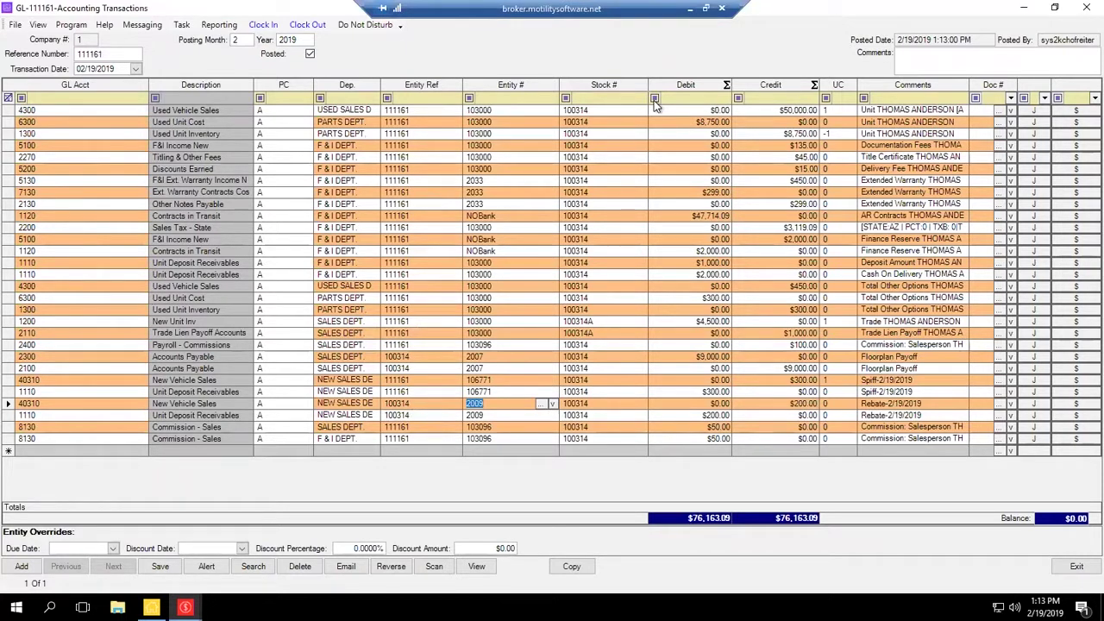
{"action": "key", "text": "shift+Tab"}
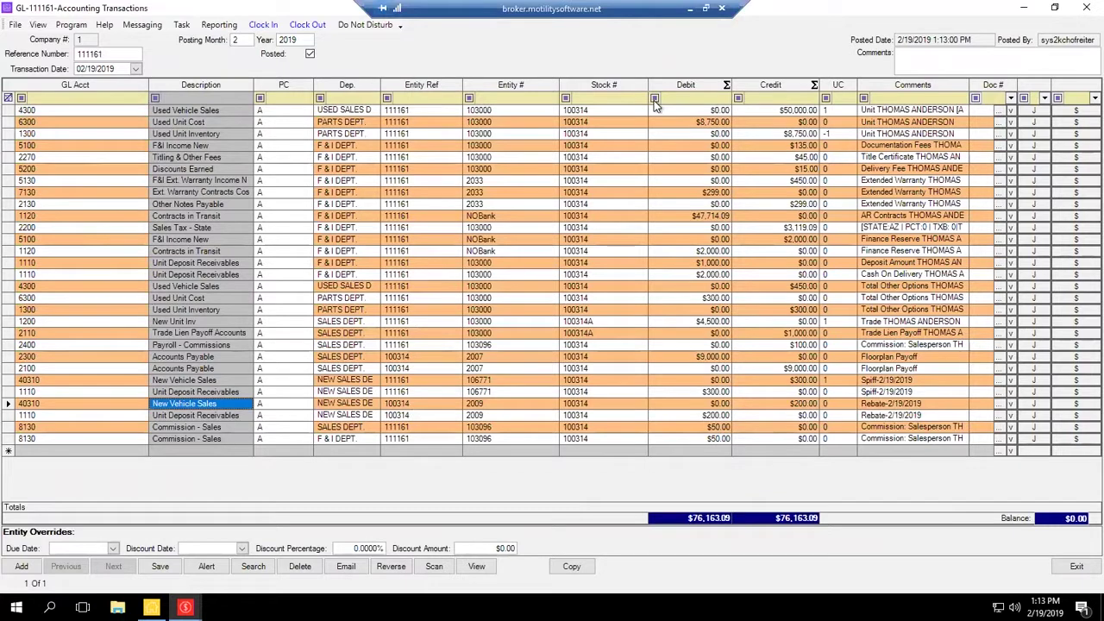
{"action": "key", "text": "Down"}
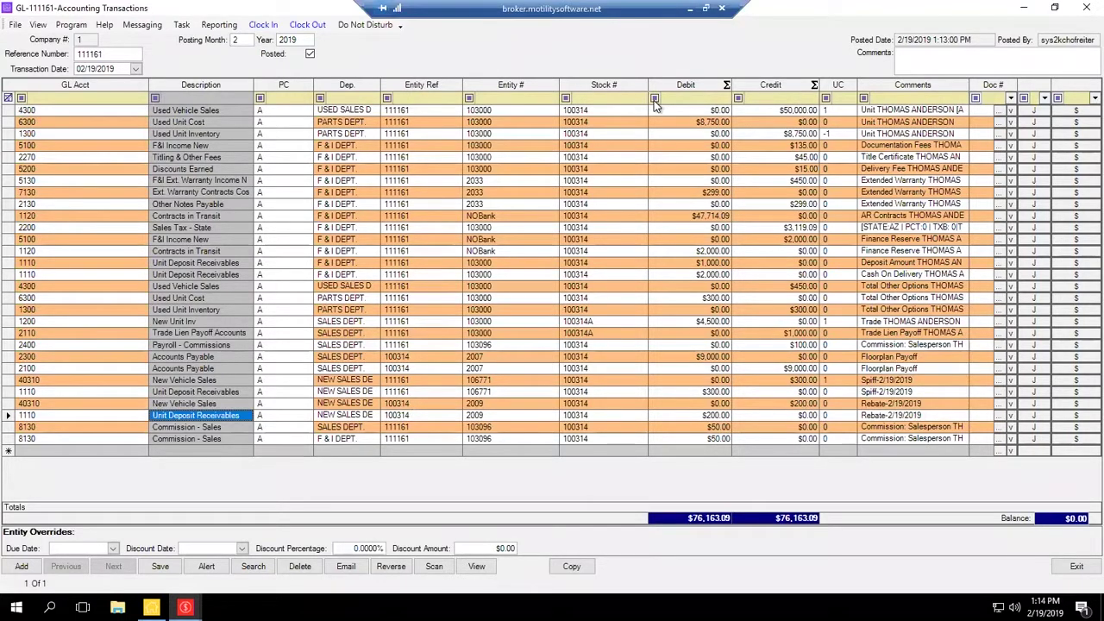
Examine the Spiff entries' debit amount, entity numbers and GL account descriptions in the posted transaction.
{"action": "left_click", "coordinate": [690, 392]}
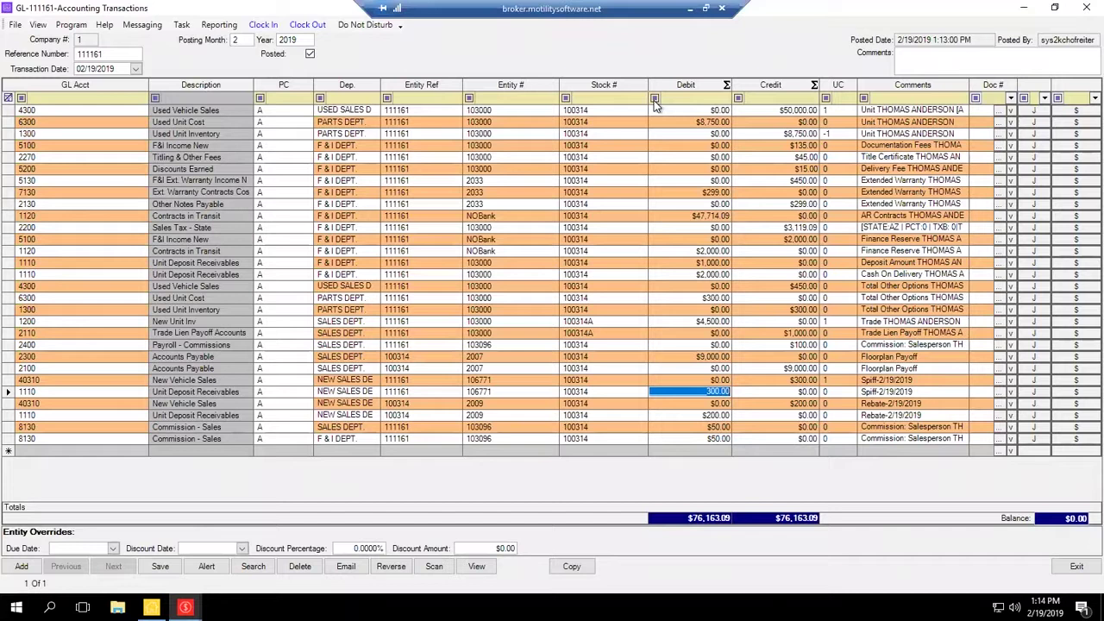
{"action": "left_click", "coordinate": [479, 391]}
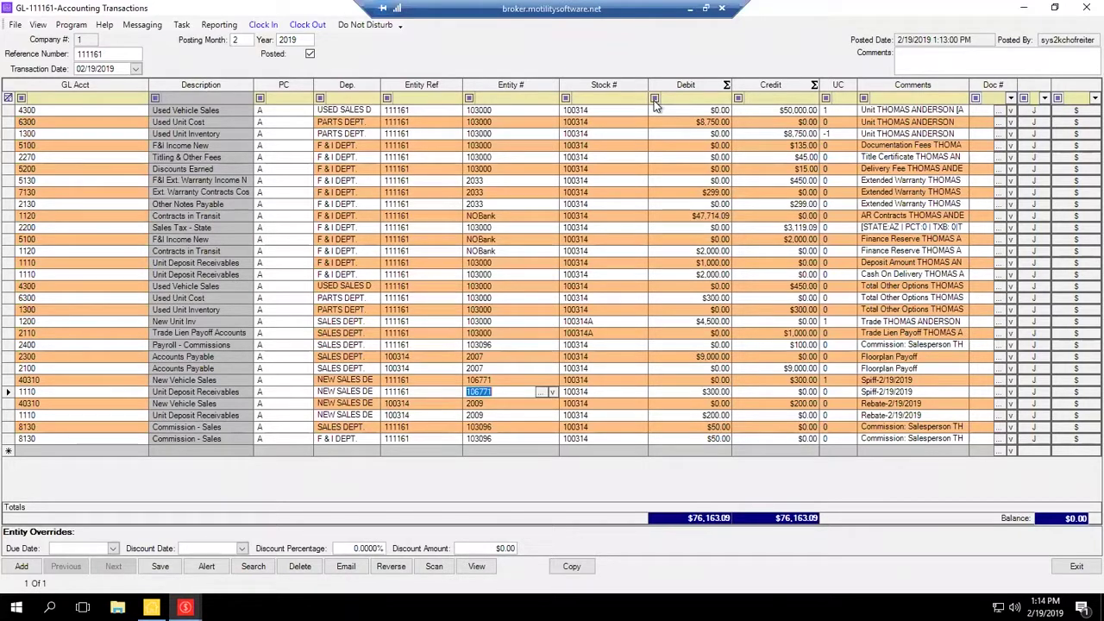
{"action": "left_click", "coordinate": [478, 380]}
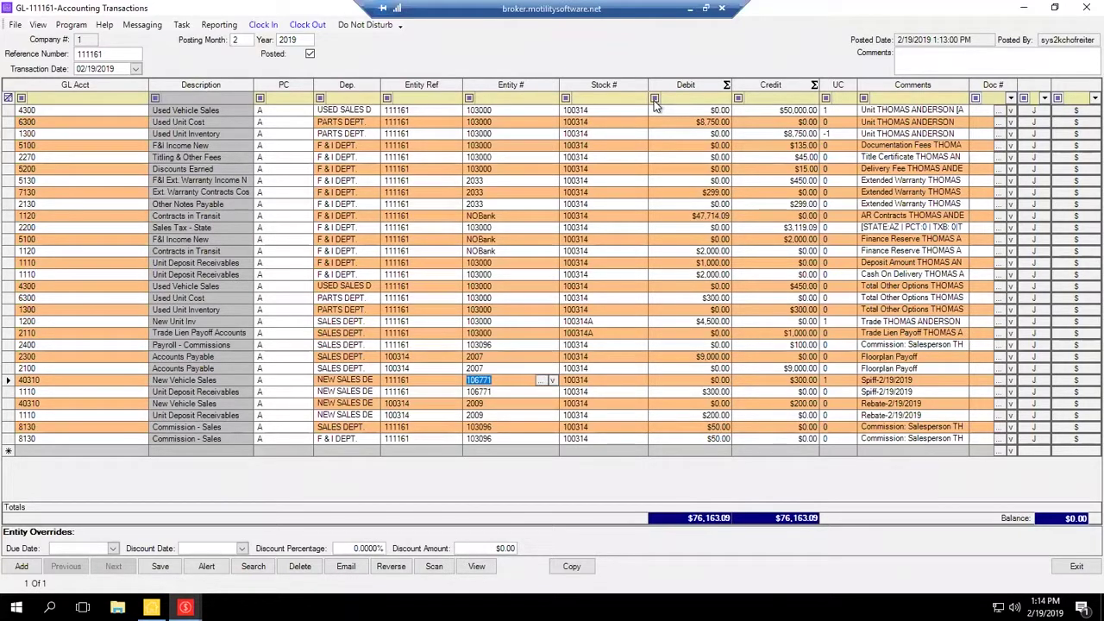
{"action": "left_click", "coordinate": [195, 391]}
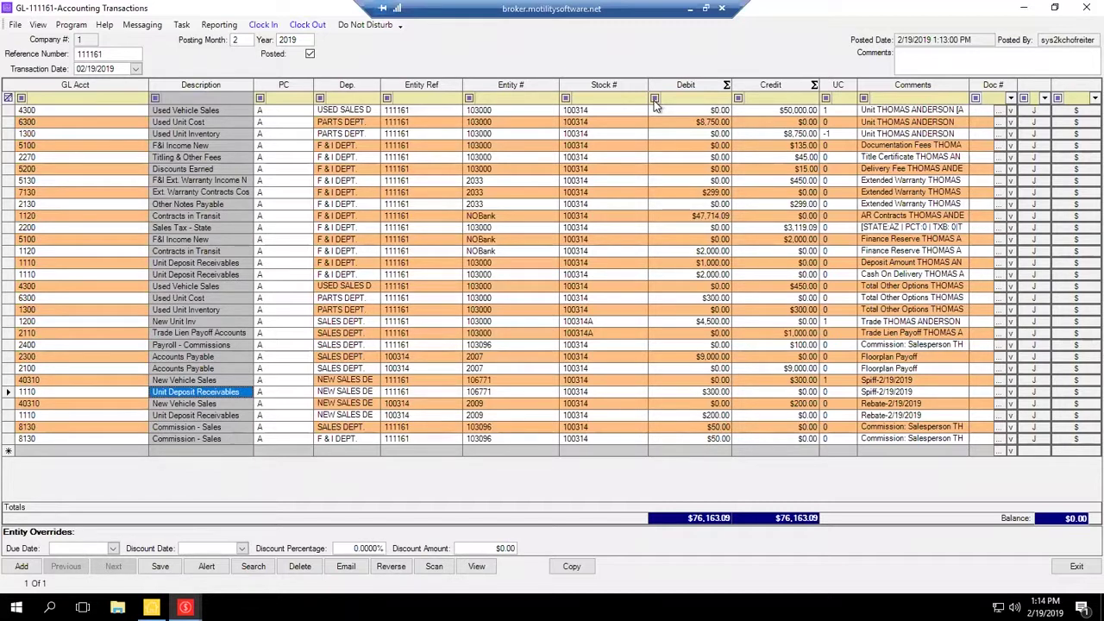
{"action": "key", "text": "Up"}
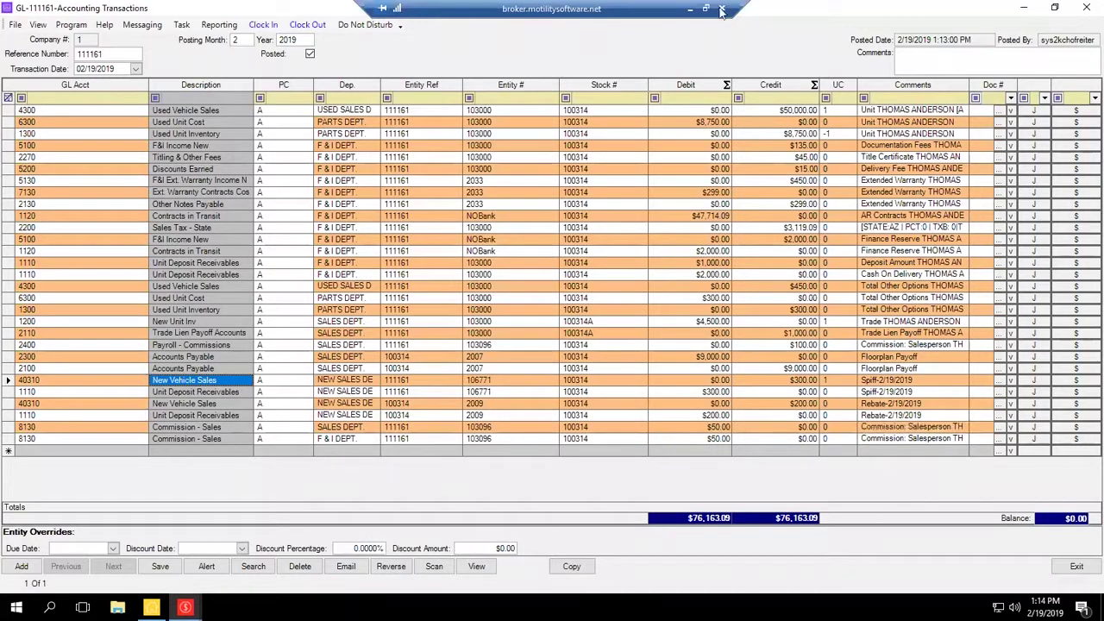
Close the posted transaction and the deal's accounting transactions list.
{"action": "left_click", "coordinate": [6, 7]}
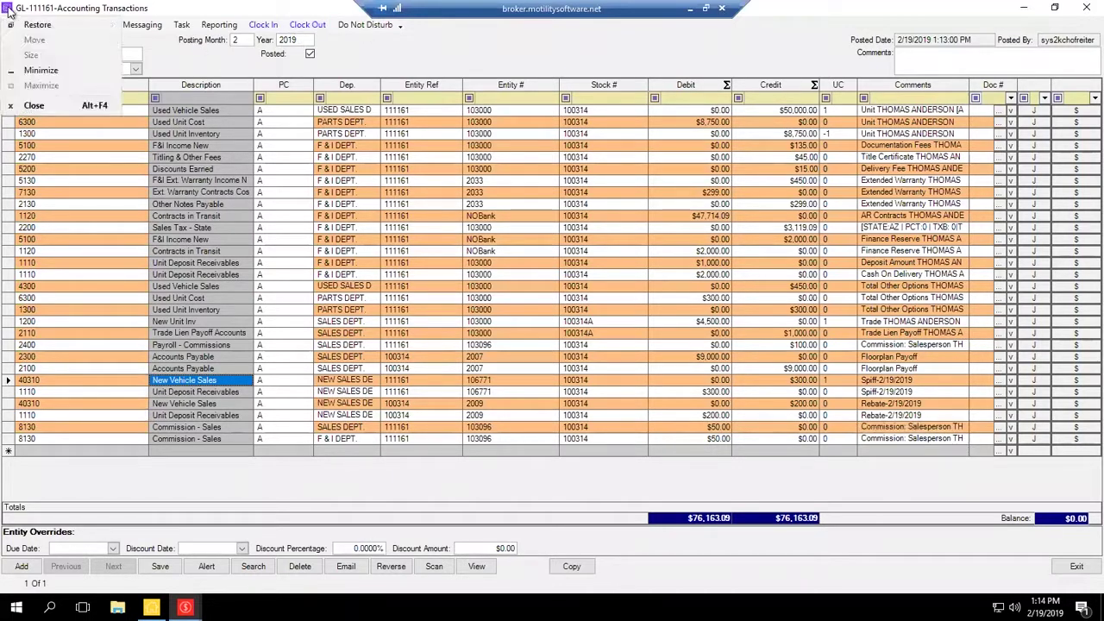
{"action": "left_click", "coordinate": [34, 107]}
{"action": "left_click", "coordinate": [890, 64]}
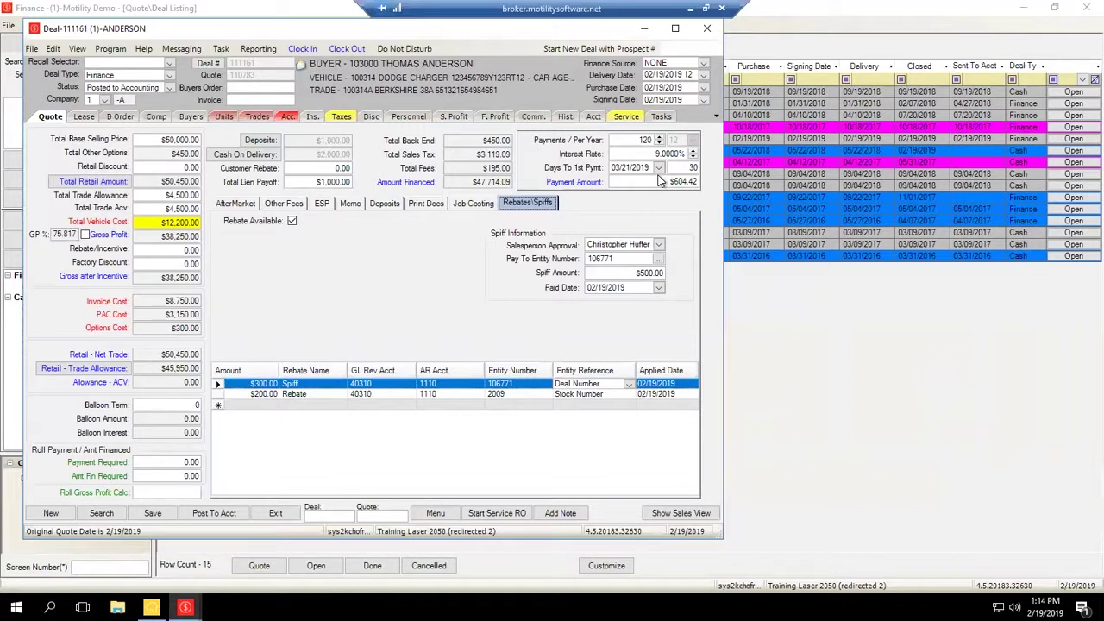
Examine the deal's Rebate/Incentive, Factory Discount and Gross after Incentive fields.
{"action": "key", "text": "Tab"}
{"action": "key", "text": "shift+Tab"}
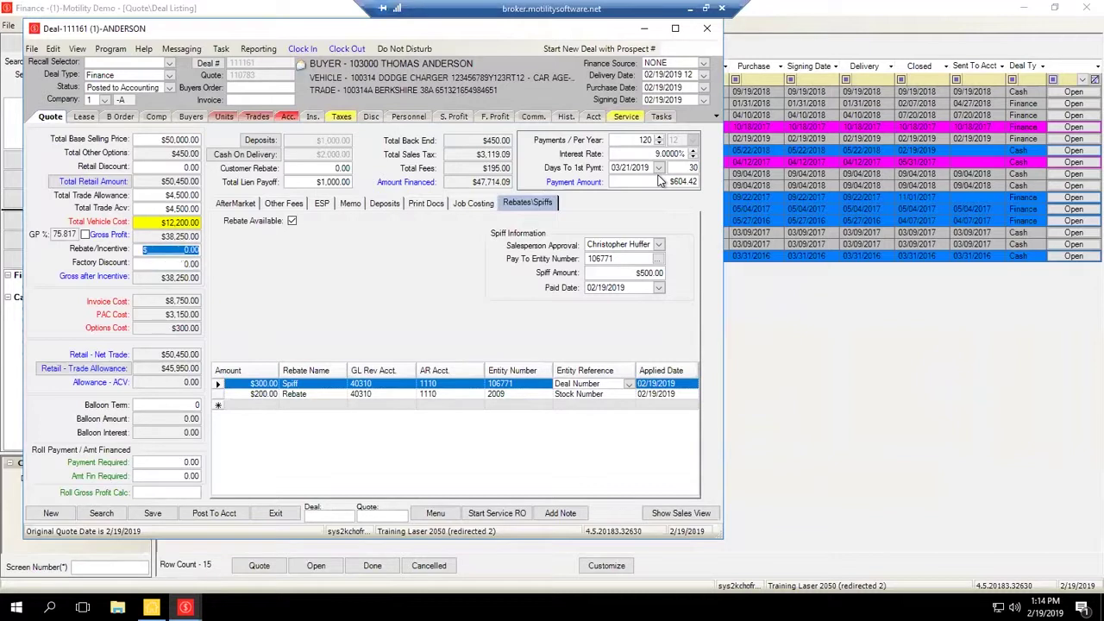
{"action": "key", "text": "Tab"}
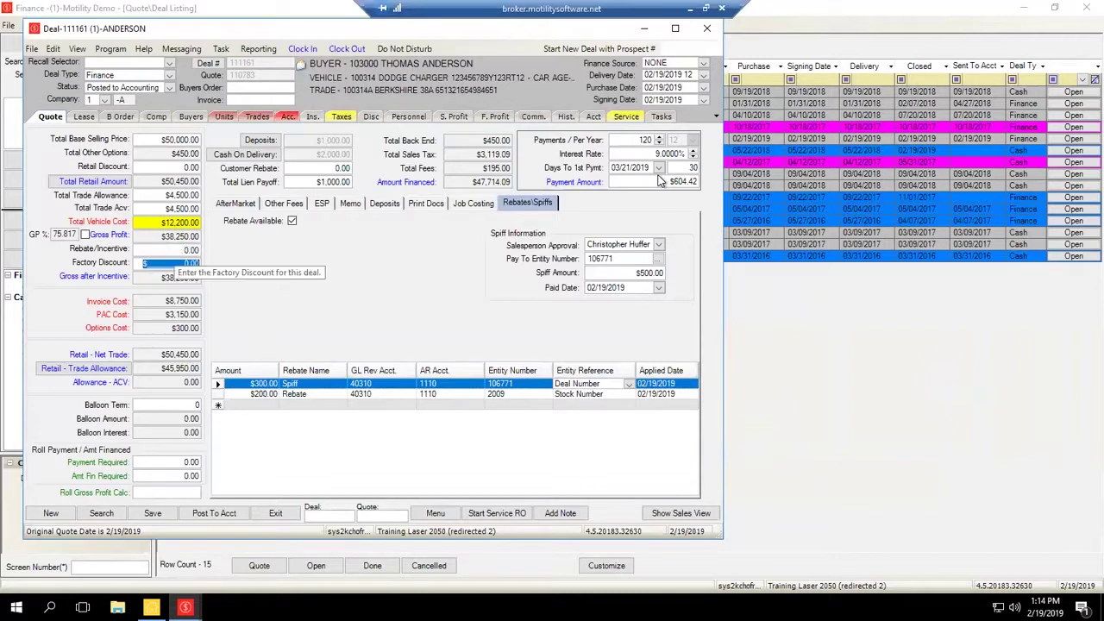
{"action": "left_click", "coordinate": [164, 264]}
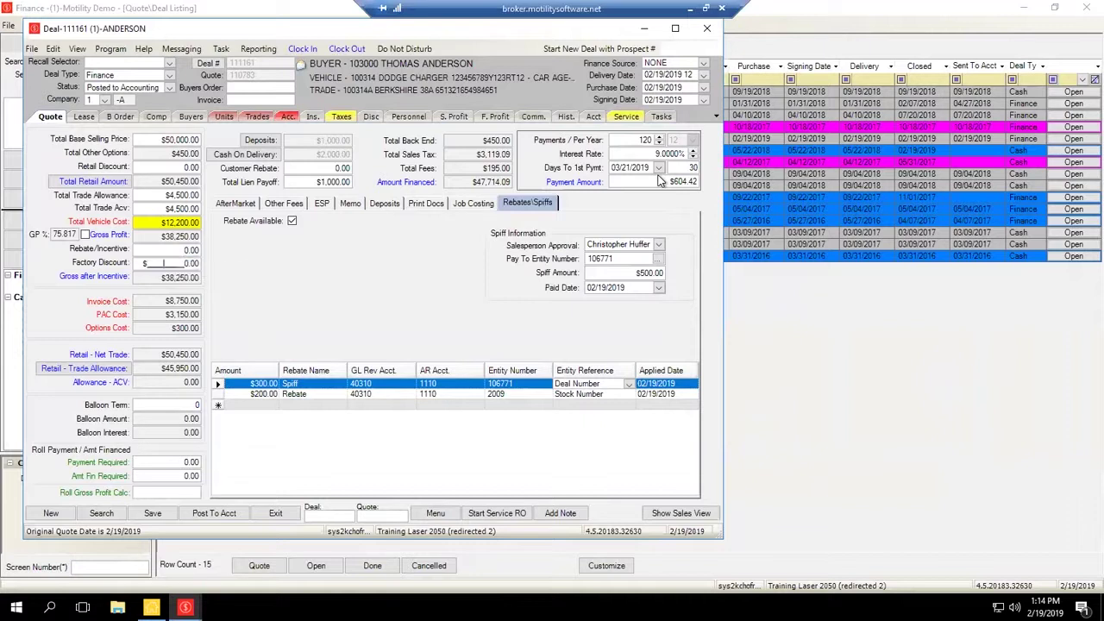
{"action": "key", "text": "Tab"}
{"action": "left_click", "coordinate": [659, 460]}
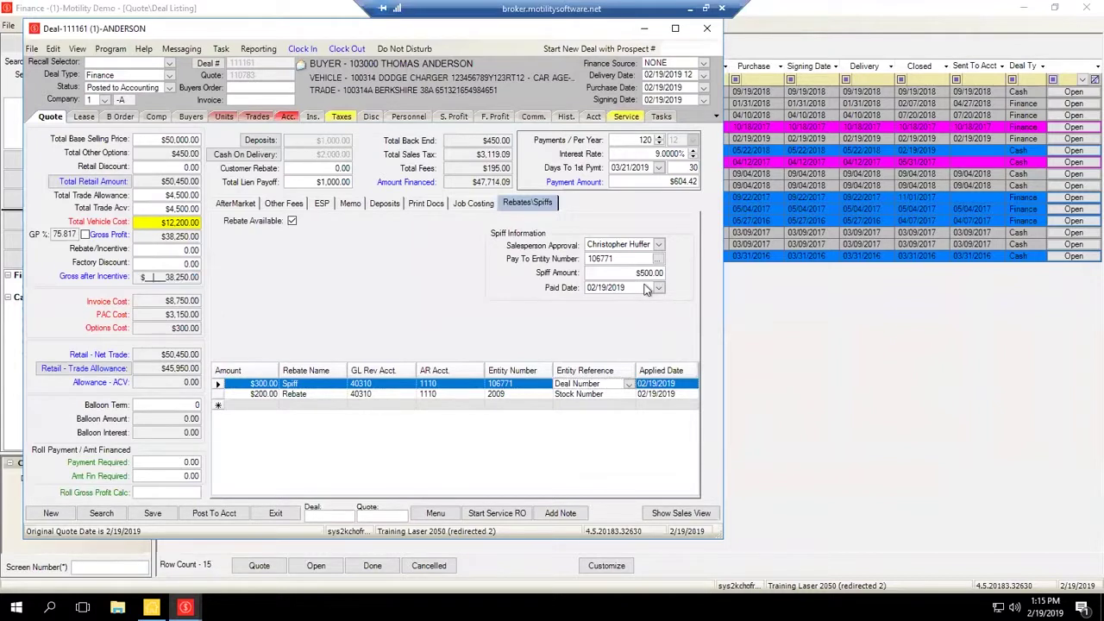
Delete the Rebate and Spiff lines from the deal's rebate grid.
{"action": "key", "text": "Down"}
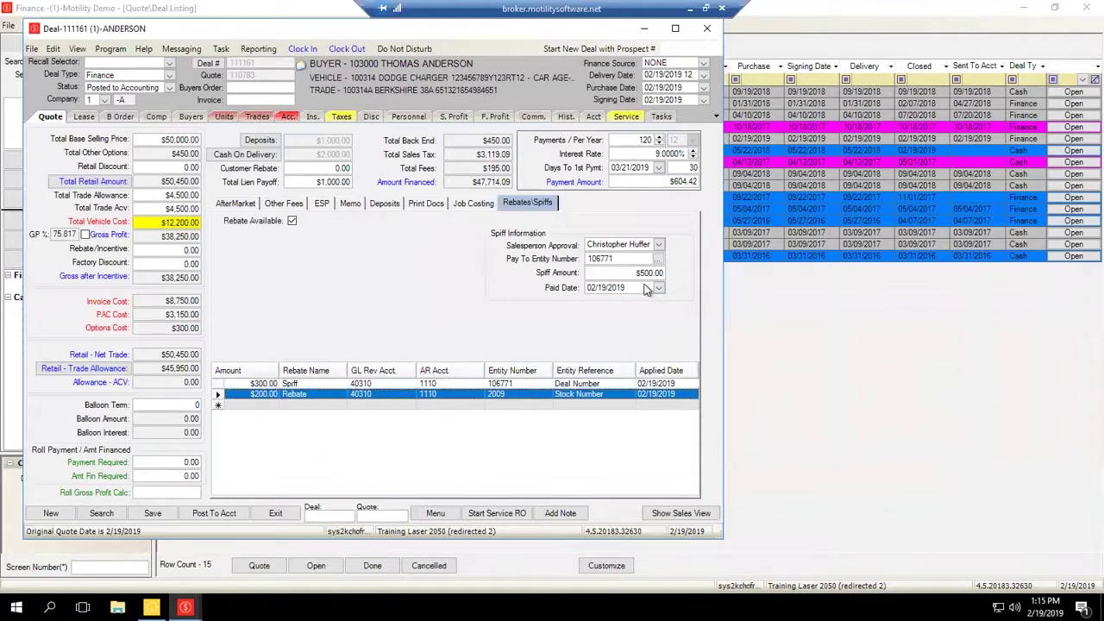
{"action": "key", "text": "Delete"}
{"action": "key", "text": "Return"}
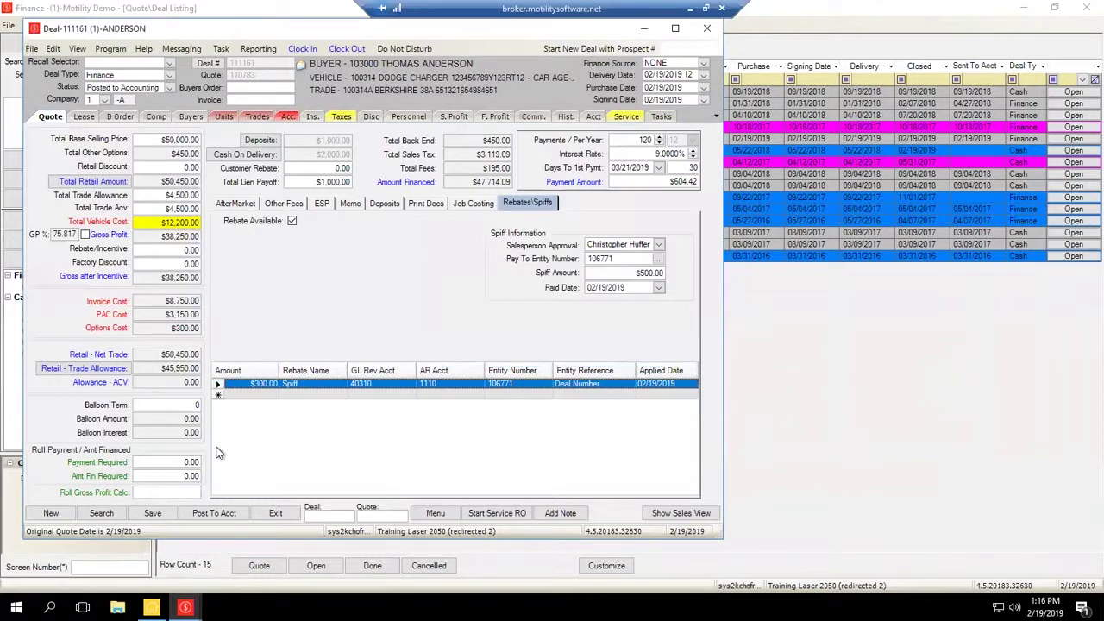
{"action": "key", "text": "Delete"}
{"action": "key", "text": "Return"}
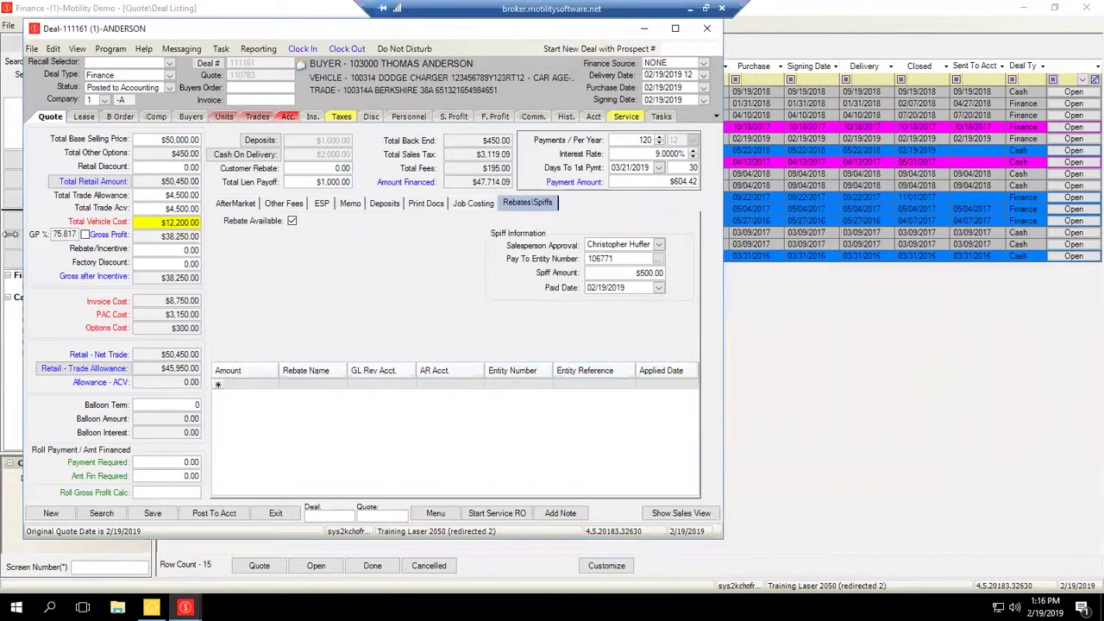
Check the deal's gross and sales profit figures, and enter $300.00 as the amount of a new rebate line on the quote.
{"action": "key", "text": "Tab"}
{"action": "left_click", "coordinate": [166, 277]}
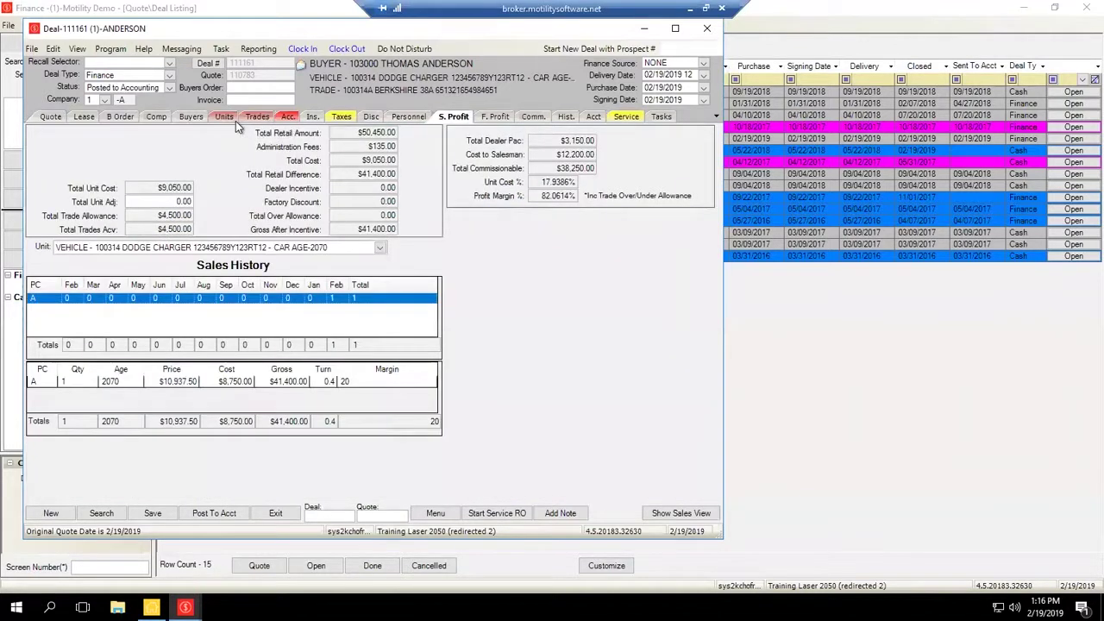
{"action": "left_click", "coordinate": [50, 118]}
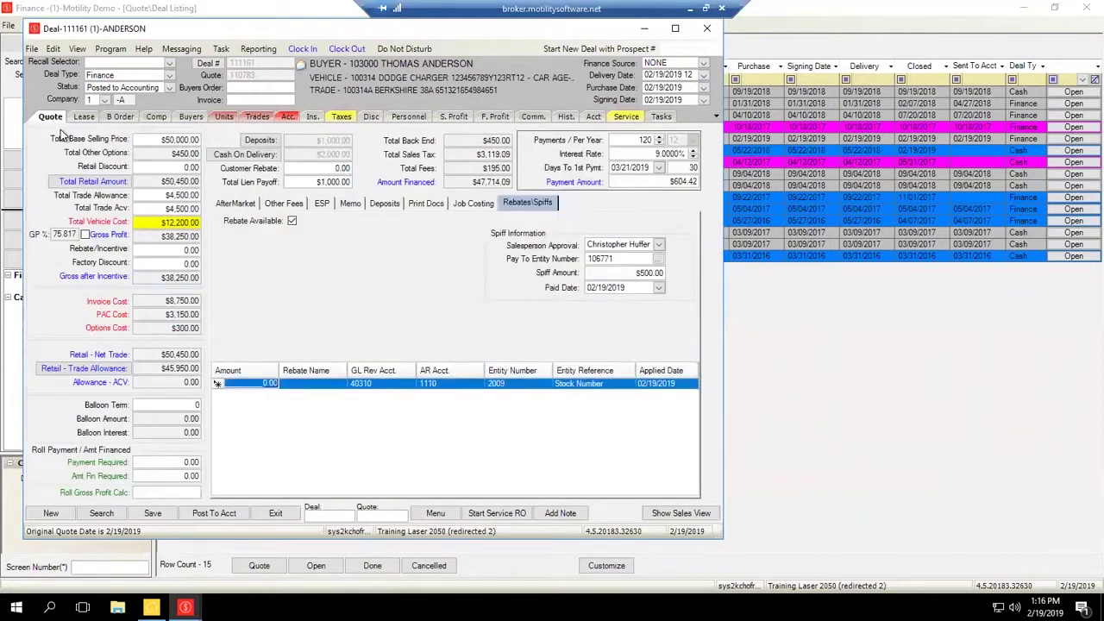
{"action": "type", "text": "300"}
{"action": "key", "text": "Tab"}
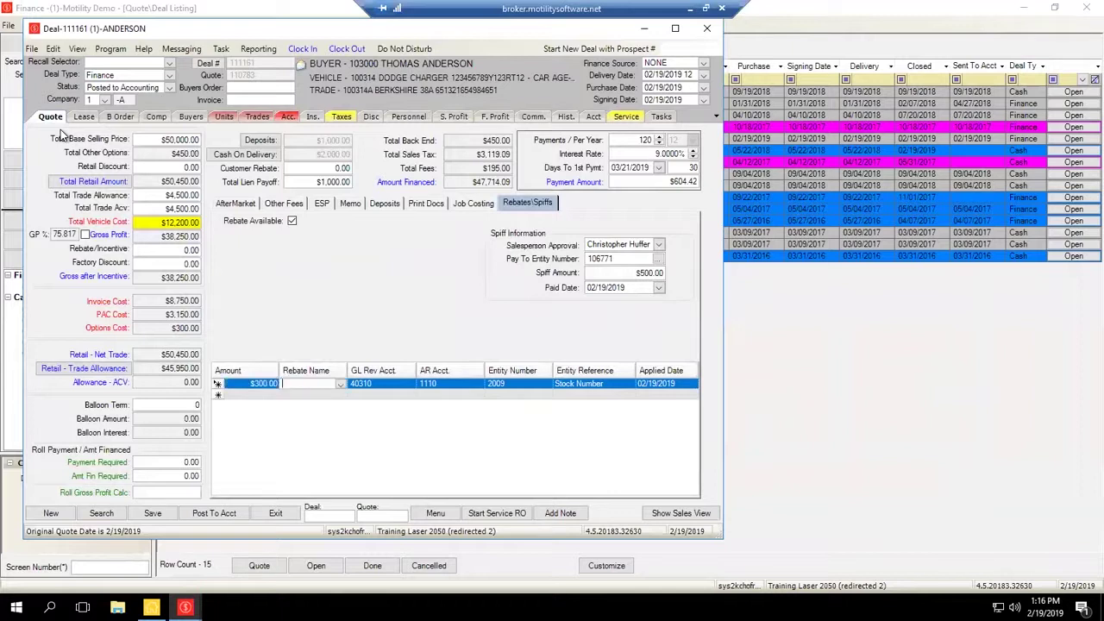
Check the Dealer Incentive among the deal's sales profit figures and save the deal.
{"action": "left_click", "coordinate": [454, 117]}
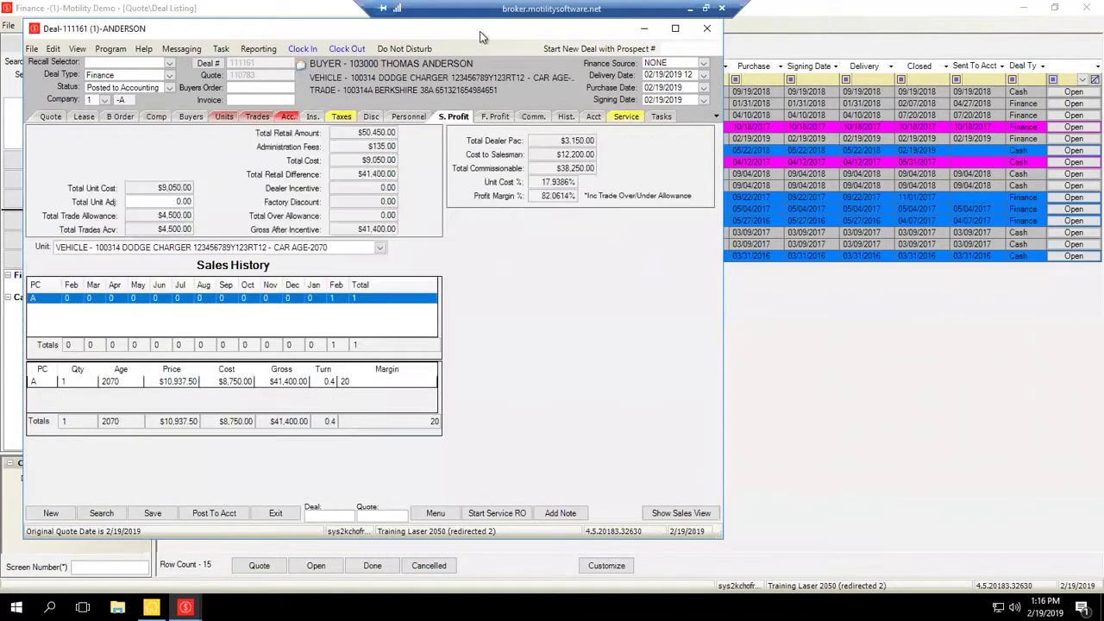
{"action": "key", "text": "shift+Tab"}
{"action": "key", "text": "shift+Tab"}
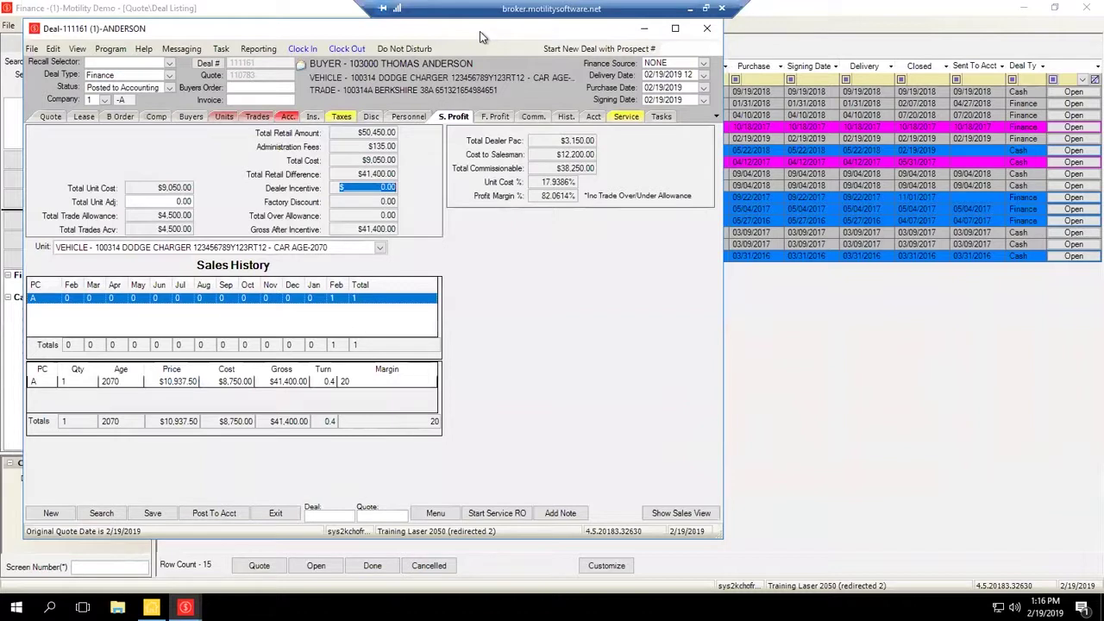
{"action": "left_click", "coordinate": [148, 514]}
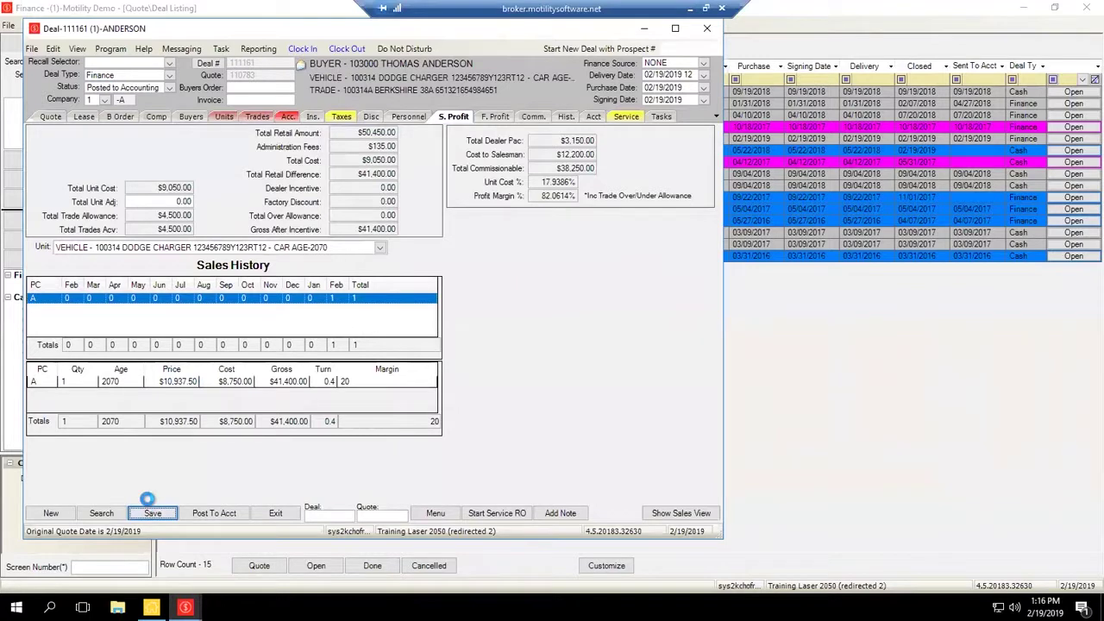
Set the deal's Factory Discount to $300.00 on the quote.
{"action": "left_click", "coordinate": [42, 117]}
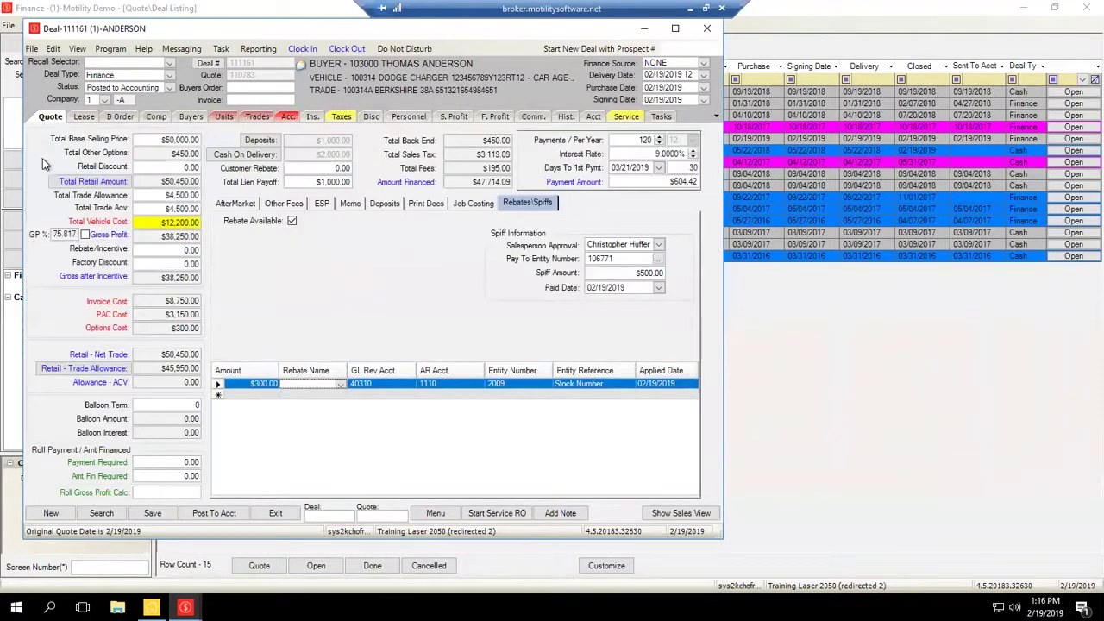
{"action": "key", "text": "Tab"}
{"action": "key", "text": "Tab"}
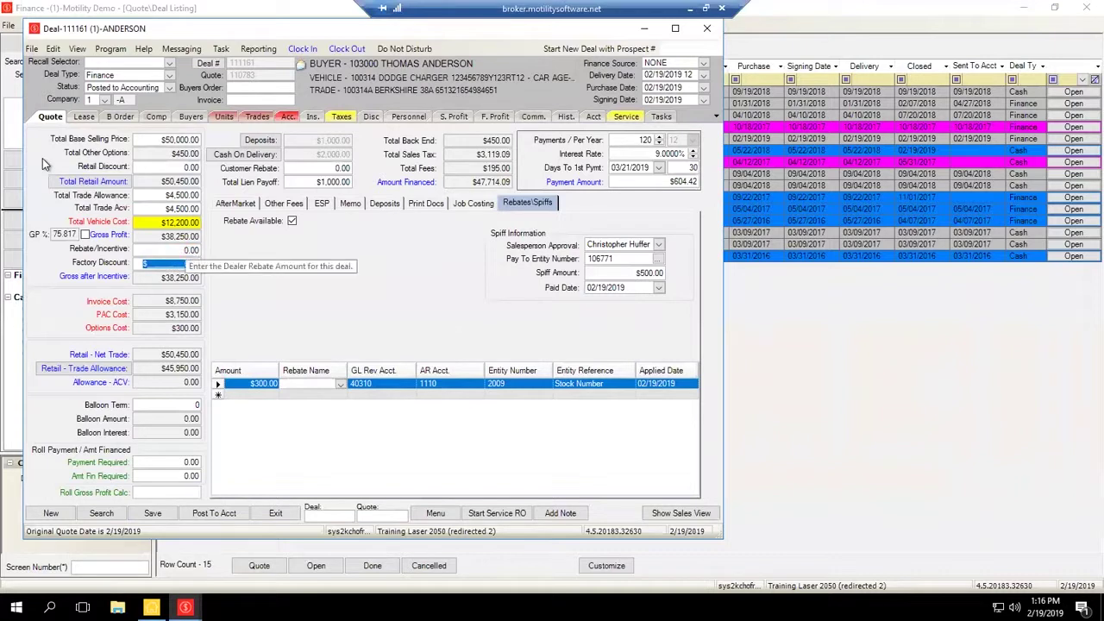
{"action": "type", "text": "300"}
{"action": "key", "text": "Tab"}
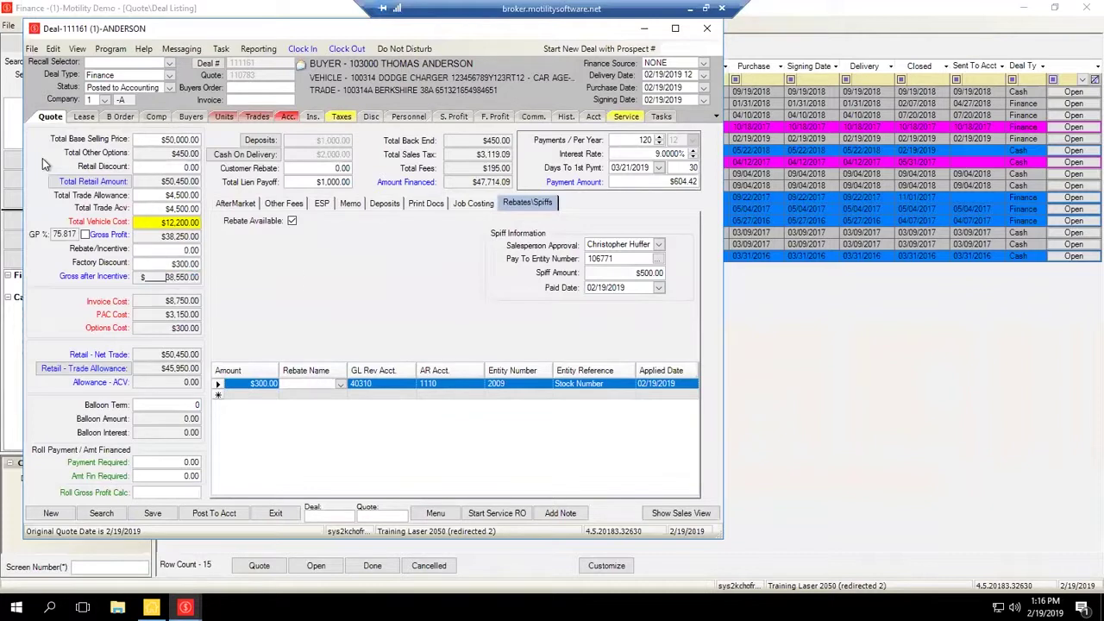
{"action": "key", "text": "shift+Tab"}
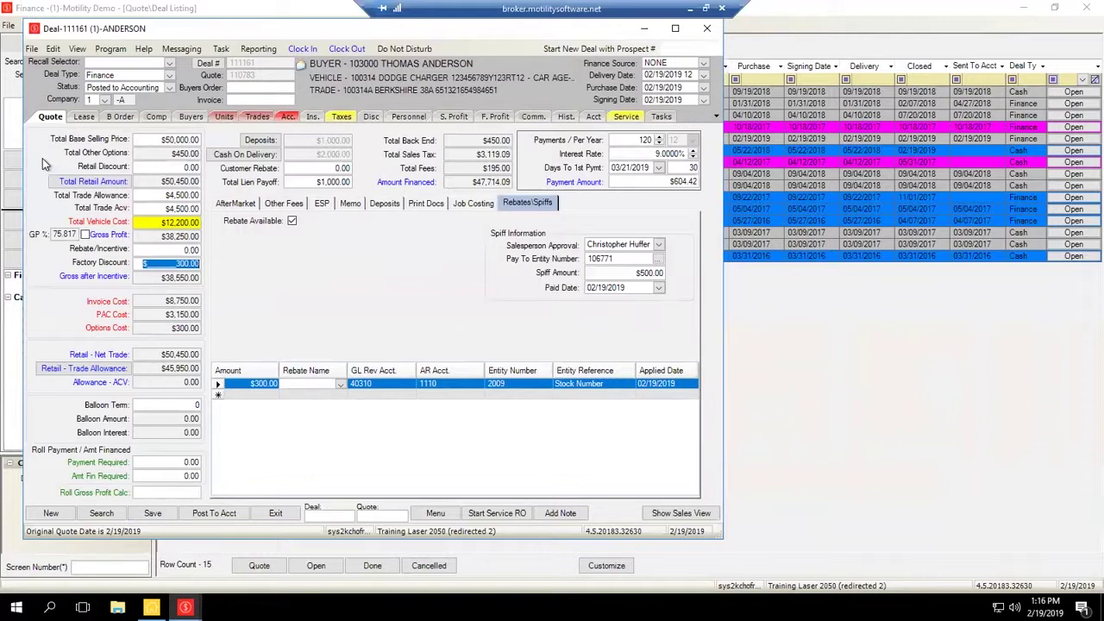
{"action": "key", "text": "Tab"}
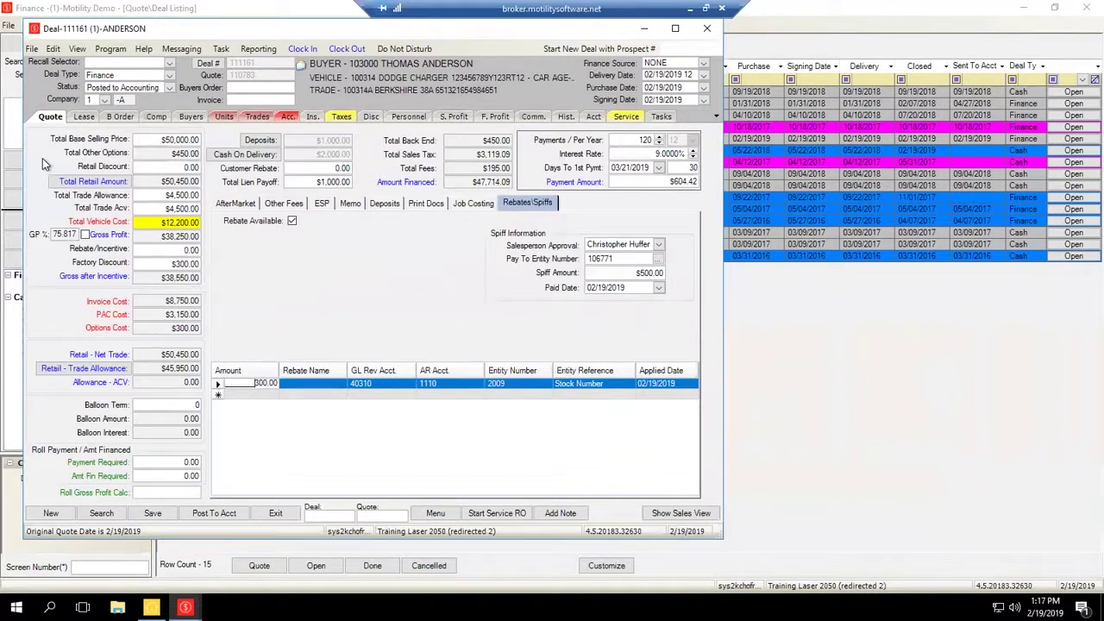
Check the Factory Discount among the deal's sales profit figures, and review the name and account fields of the quote's rebate line.
{"action": "left_click", "coordinate": [454, 116]}
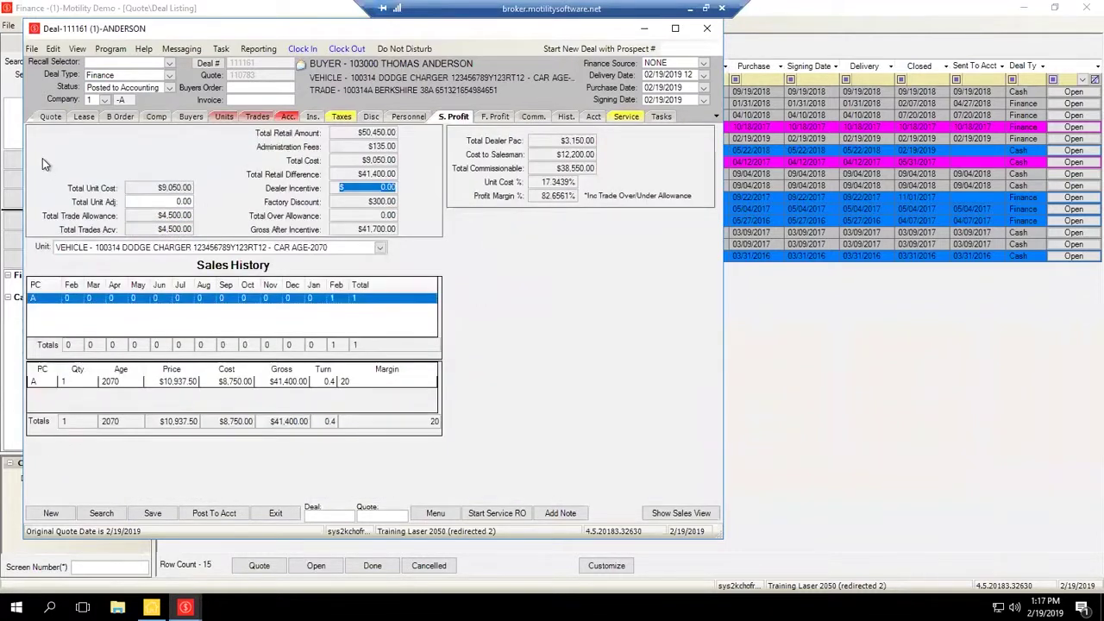
{"action": "key", "text": "Tab"}
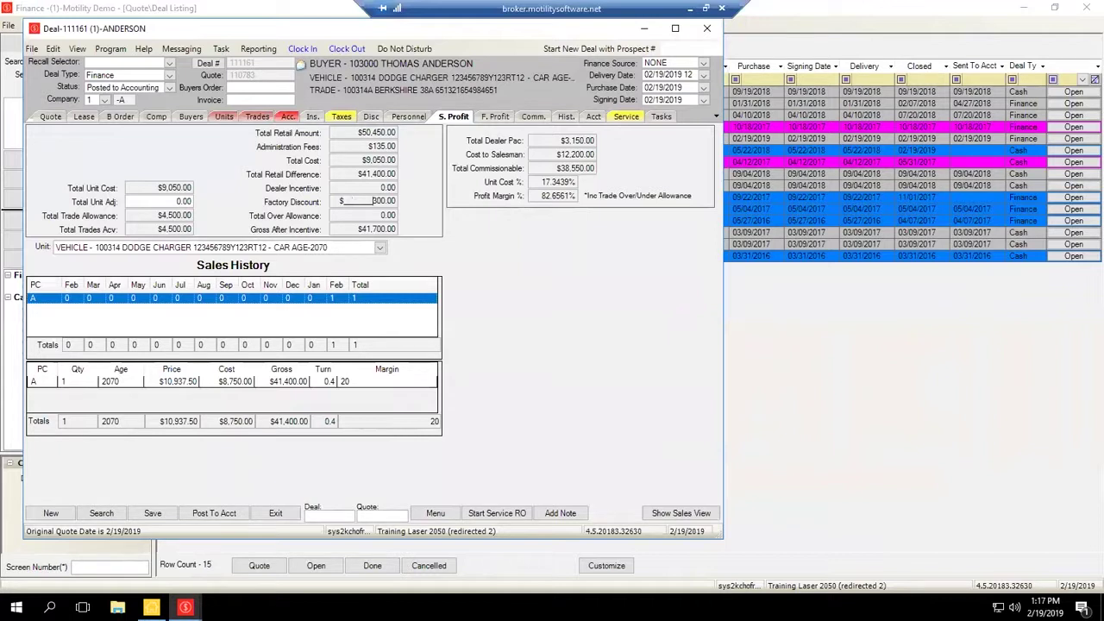
{"action": "left_click", "coordinate": [51, 118]}
{"action": "key", "text": "Tab"}
{"action": "key", "text": "Tab"}
{"action": "key", "text": "Tab"}
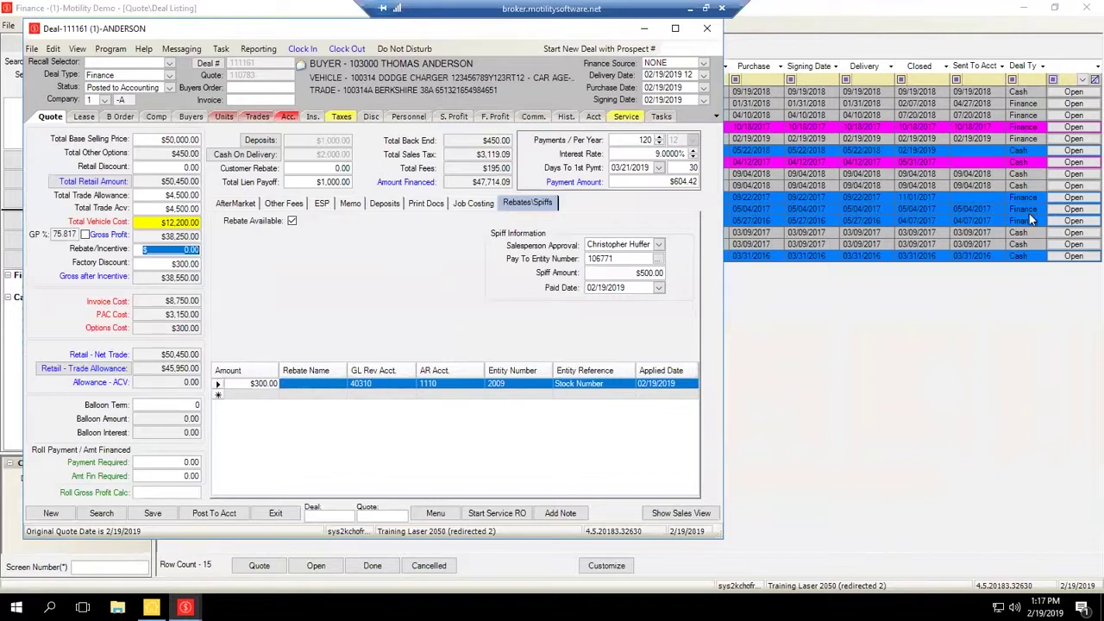
{"action": "key", "text": "Tab"}
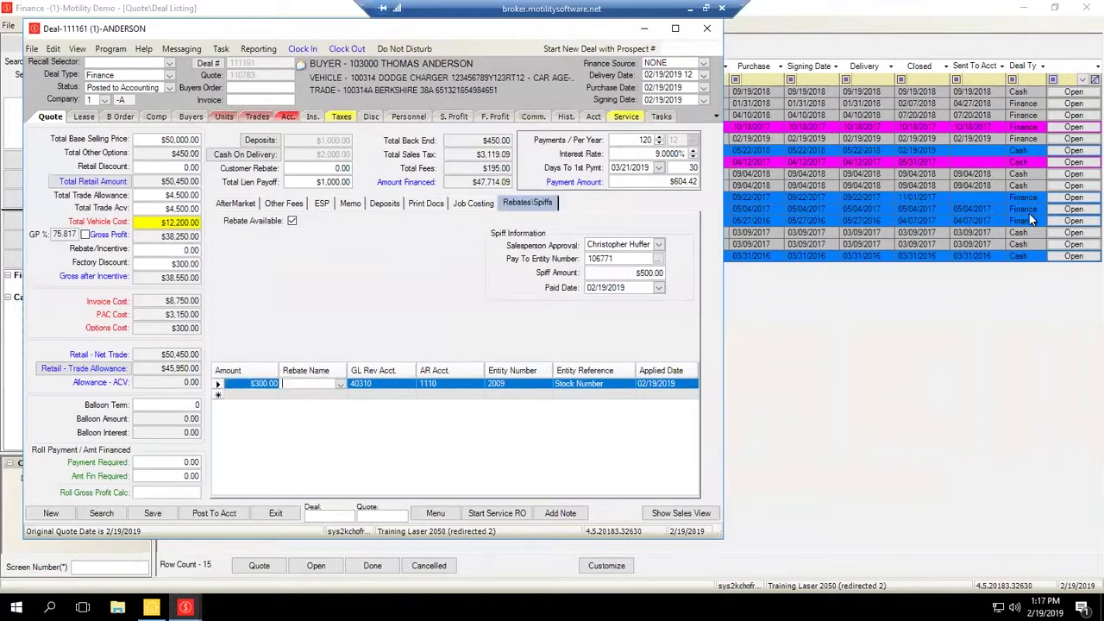
{"action": "key", "text": "Tab"}
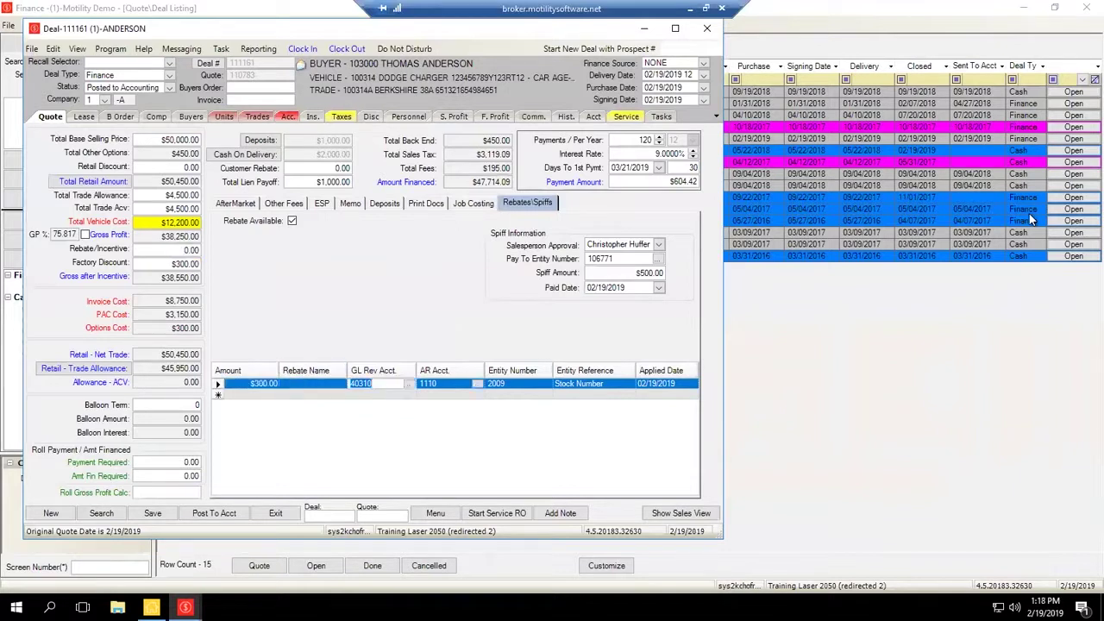
{"action": "key", "text": "Tab"}
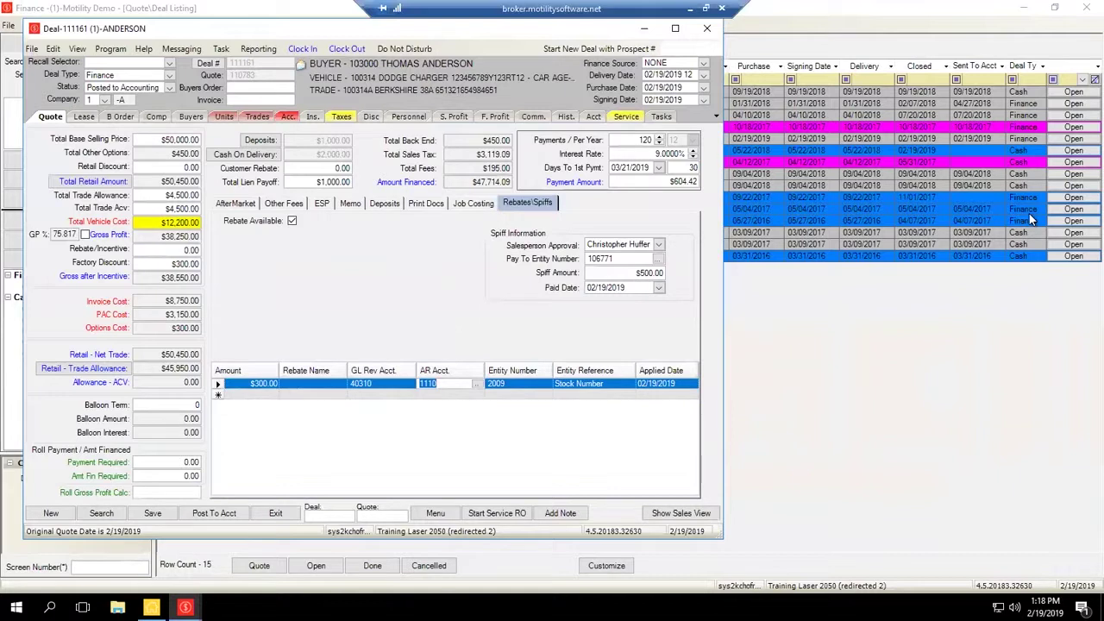
Close the deal and open Unit Inventory for Training Demo 1.
{"action": "double_click", "coordinate": [35, 28]}
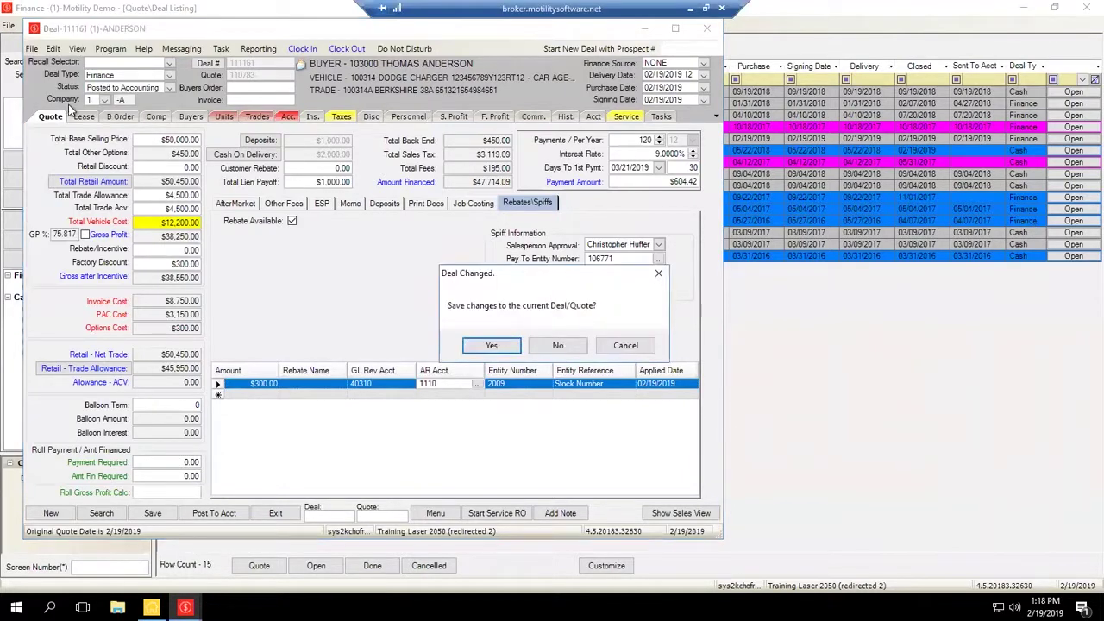
{"action": "key", "text": "Escape"}
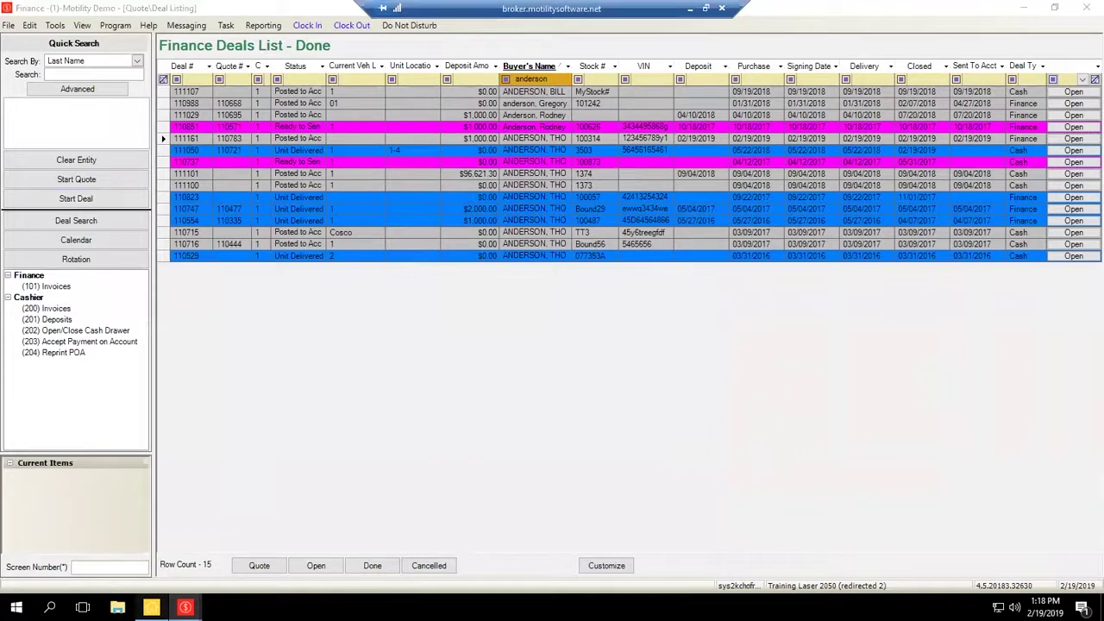
{"action": "left_click", "coordinate": [151, 607]}
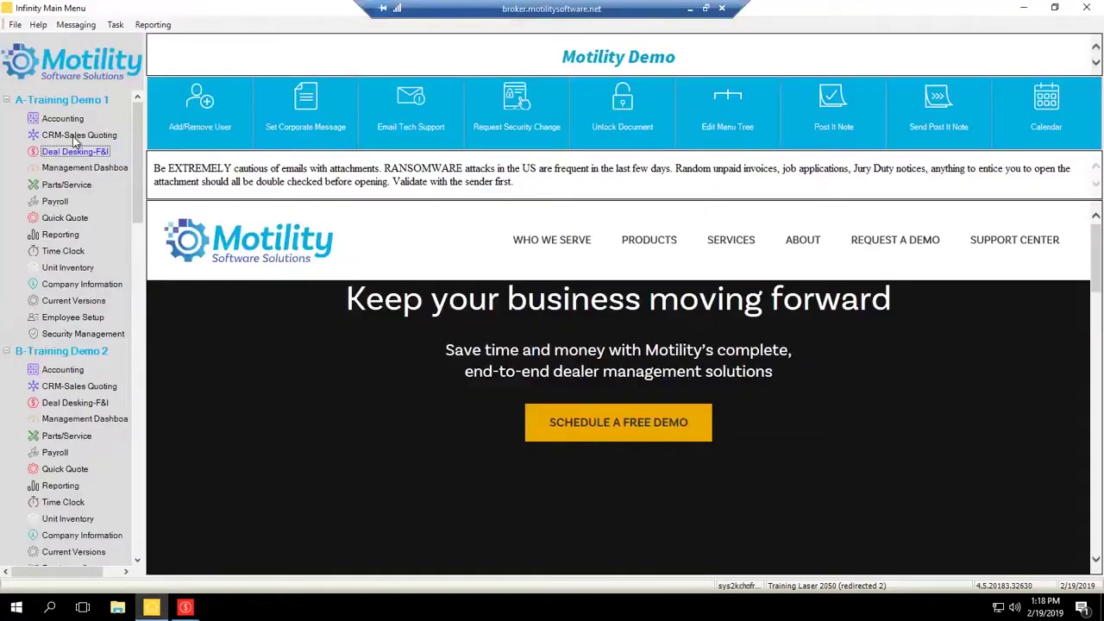
{"action": "left_click", "coordinate": [67, 267]}
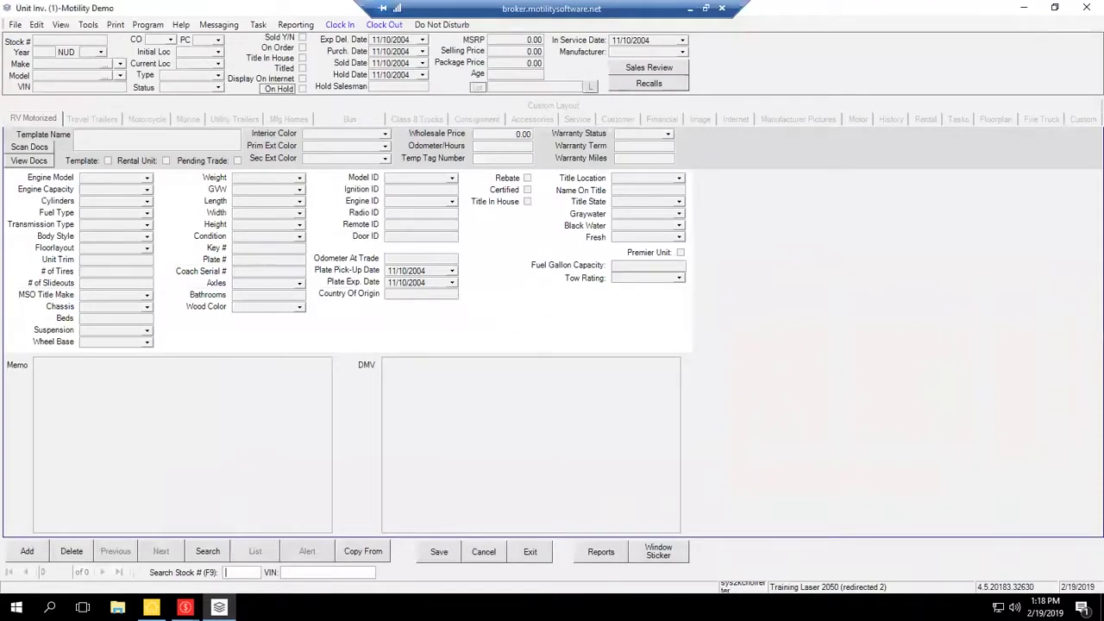
Add a new unit using the next stock number in the list, with year 10, condition code U and make CEDAR CREEK.
{"action": "left_click", "coordinate": [26, 551]}
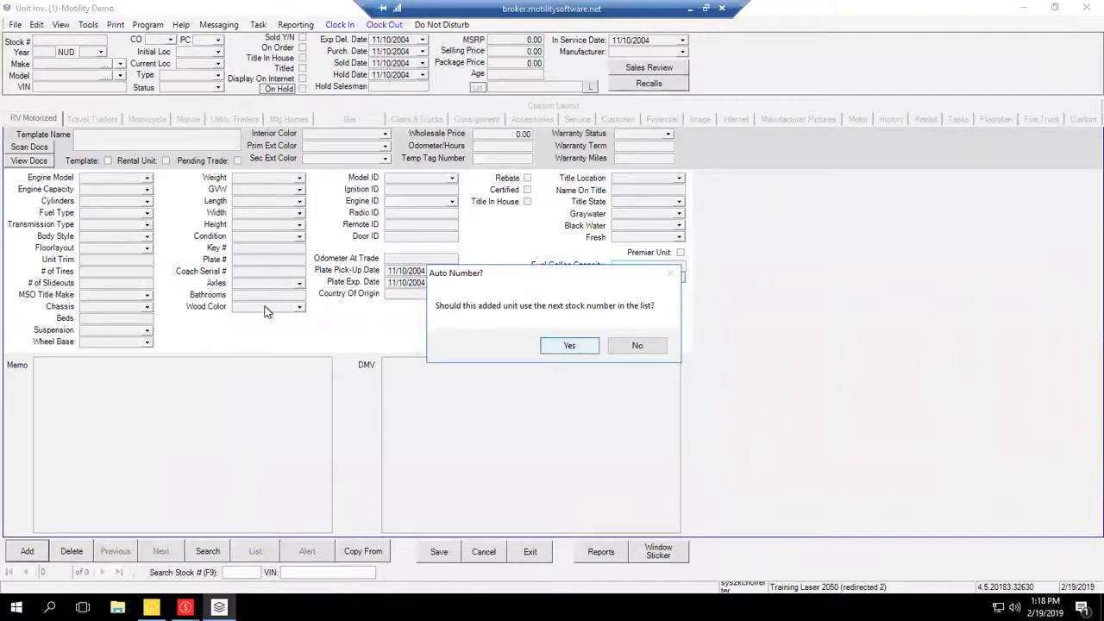
{"action": "left_click", "coordinate": [569, 345]}
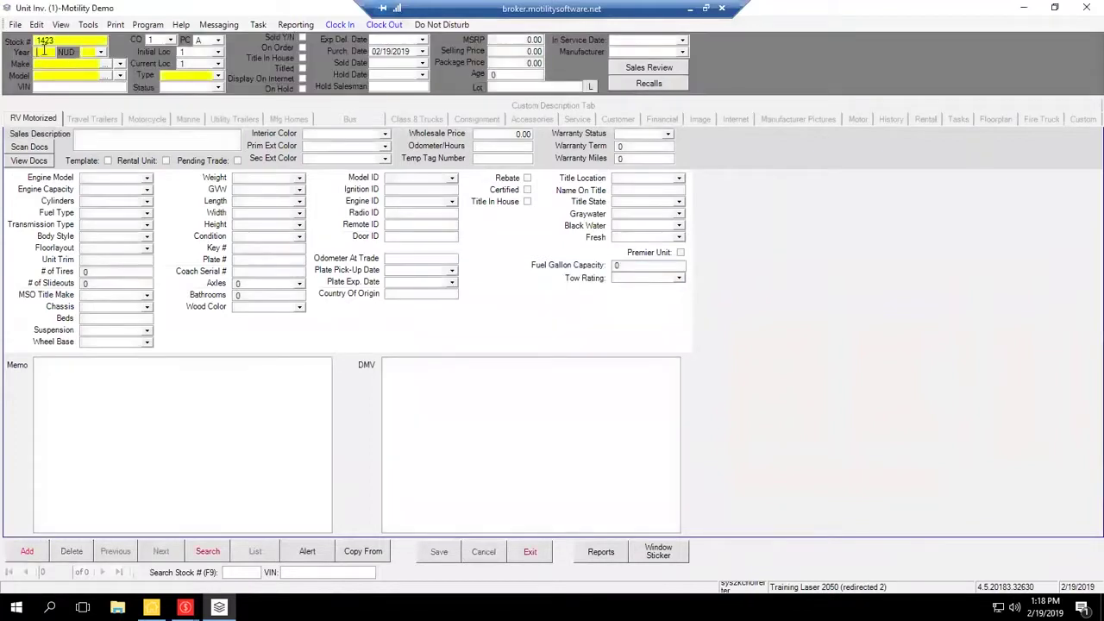
{"action": "type", "text": "10"}
{"action": "key", "text": "Tab"}
{"action": "key", "text": "u"}
{"action": "key", "text": "Tab"}
{"action": "left_click", "coordinate": [121, 64]}
{"action": "left_click", "coordinate": [92, 168]}
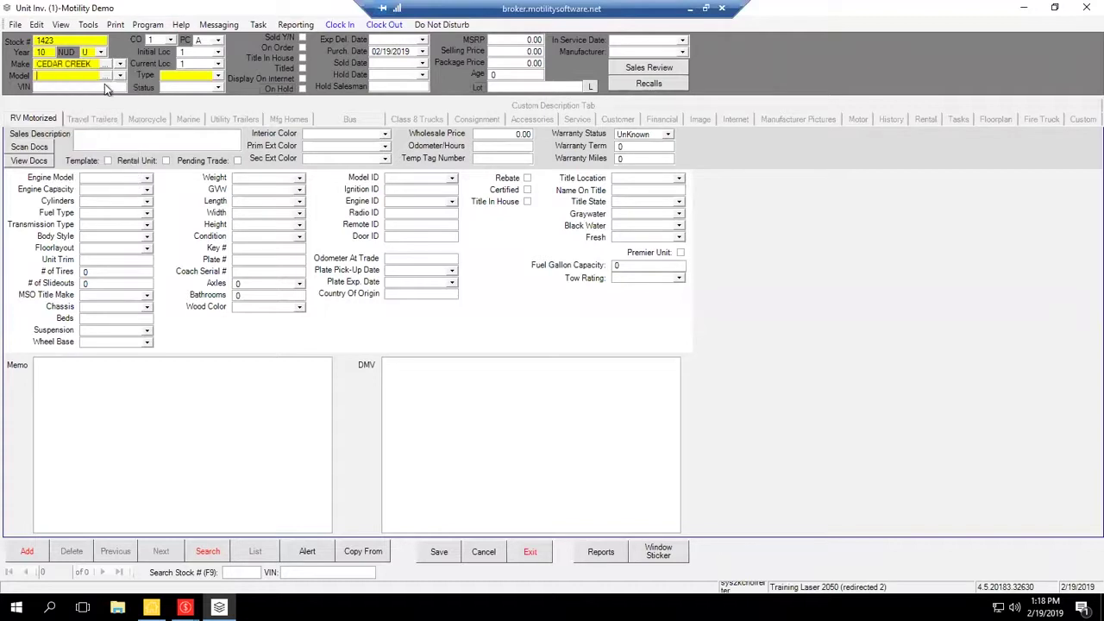
Set the new unit's model to DAYDREAMER and save the unit.
{"action": "left_click", "coordinate": [119, 75]}
{"action": "left_click", "coordinate": [104, 108]}
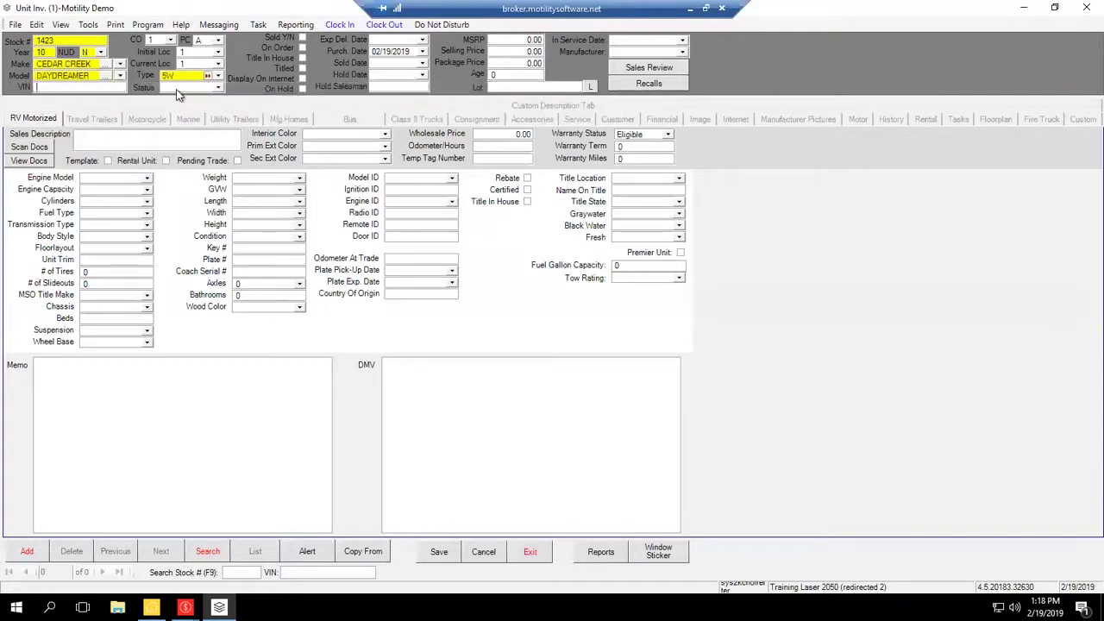
{"action": "left_click", "coordinate": [197, 85]}
{"action": "left_click", "coordinate": [319, 74]}
{"action": "left_click", "coordinate": [441, 552]}
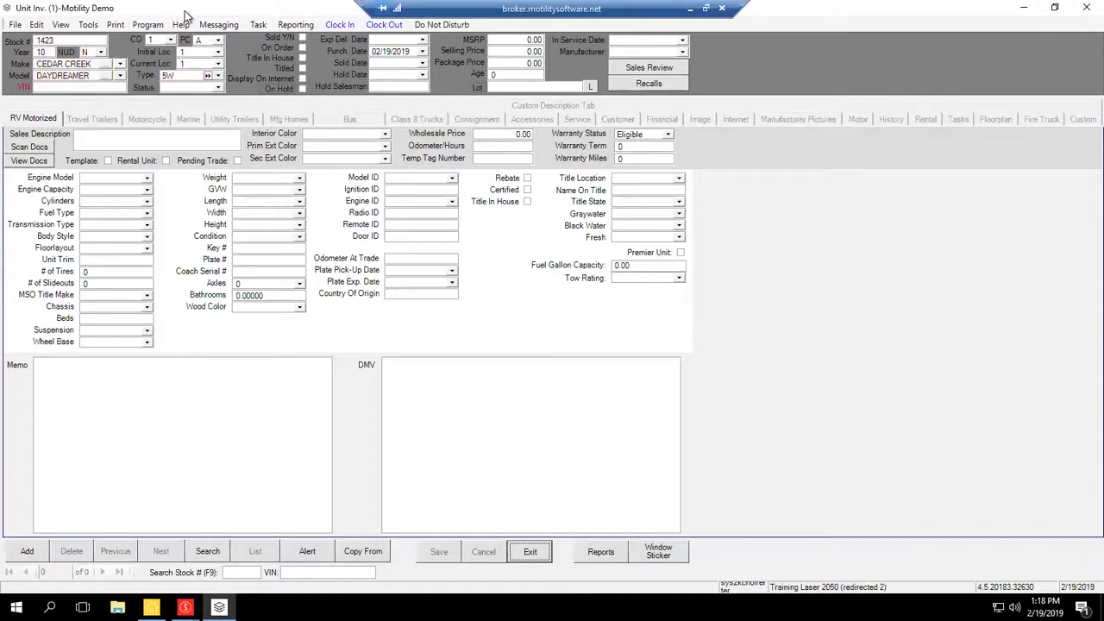
Mark the unit as a consignment in its financial details.
{"action": "left_click", "coordinate": [660, 123]}
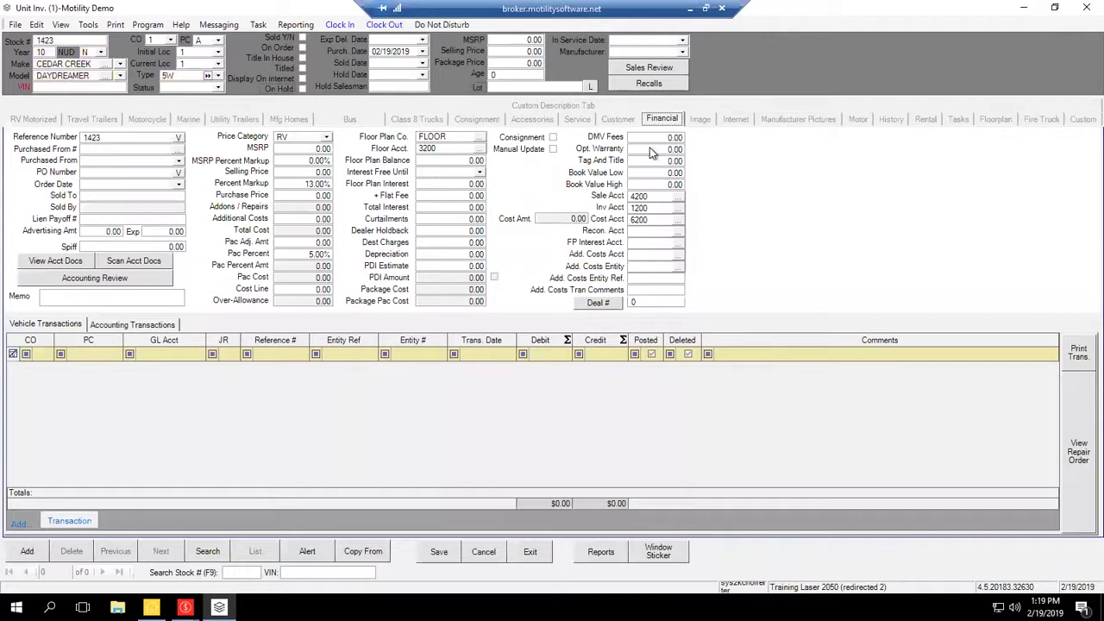
{"action": "key", "text": "Tab"}
{"action": "left_click", "coordinate": [643, 149]}
{"action": "key", "text": "Tab"}
{"action": "key", "text": "shift+Home"}
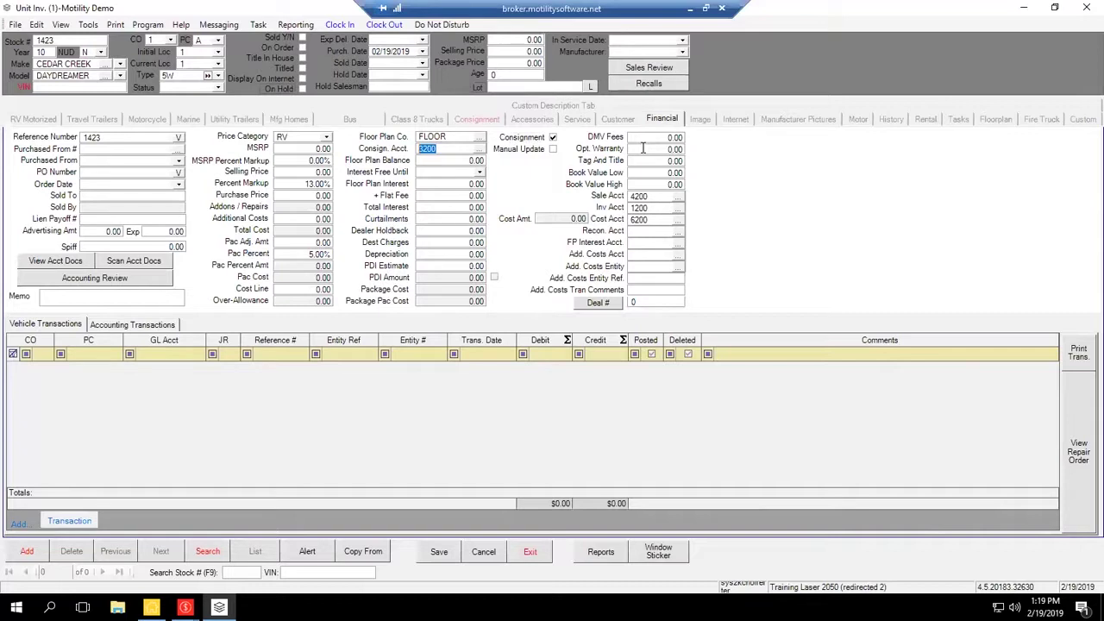
Filter the GL accounts to type AP and set the unit's consignment account to 2100 Accounts Payable.
{"action": "key", "text": "End"}
{"action": "key", "text": "shift+Home"}
{"action": "key", "text": "End"}
{"action": "key", "text": "shift+Home"}
{"action": "key", "text": "F2"}
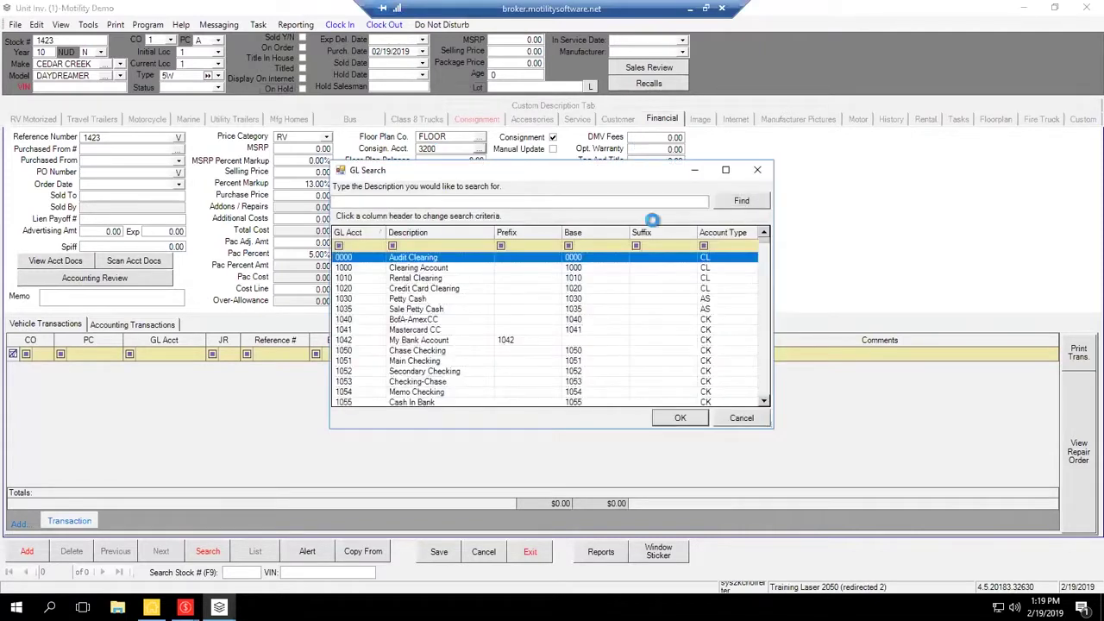
{"action": "left_click", "coordinate": [729, 245]}
{"action": "type", "text": "ap"}
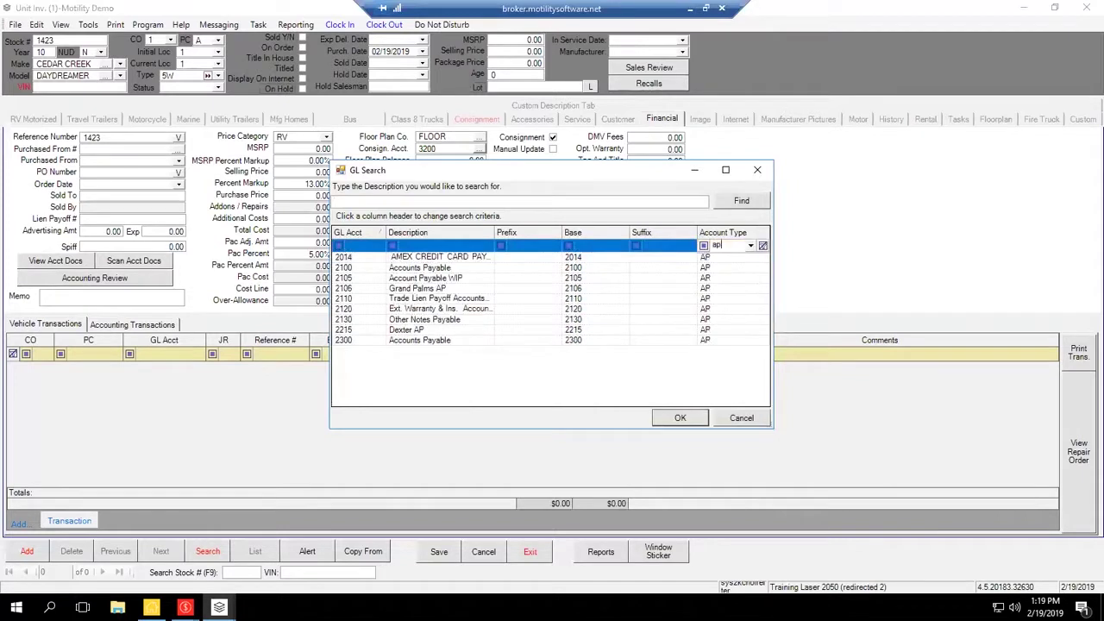
{"action": "left_click", "coordinate": [690, 268]}
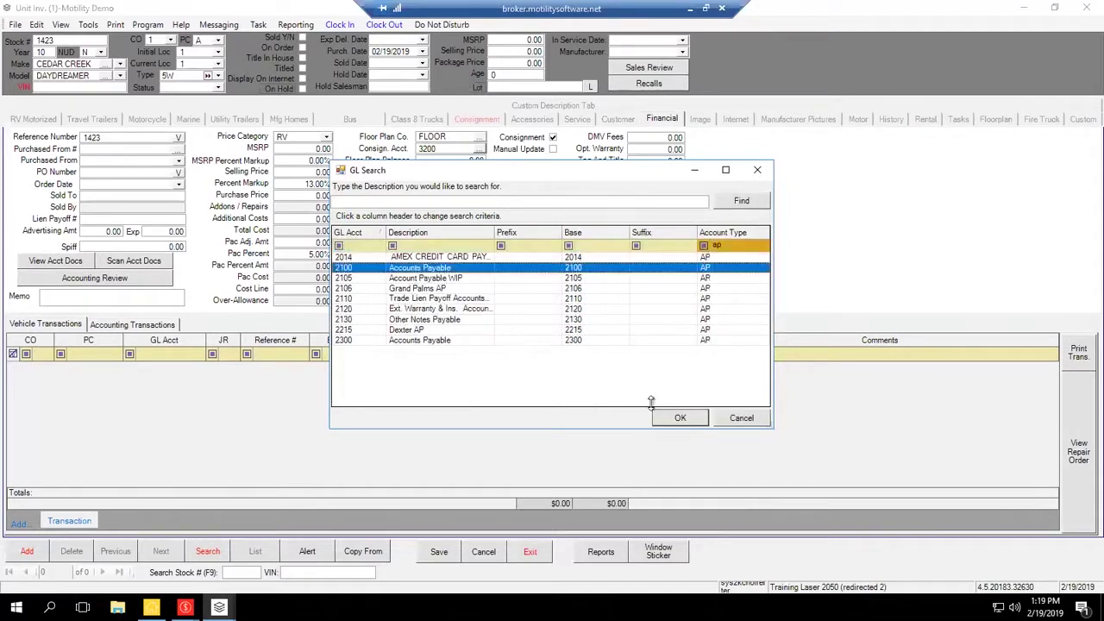
{"action": "left_click", "coordinate": [680, 418]}
{"action": "key", "text": "Tab"}
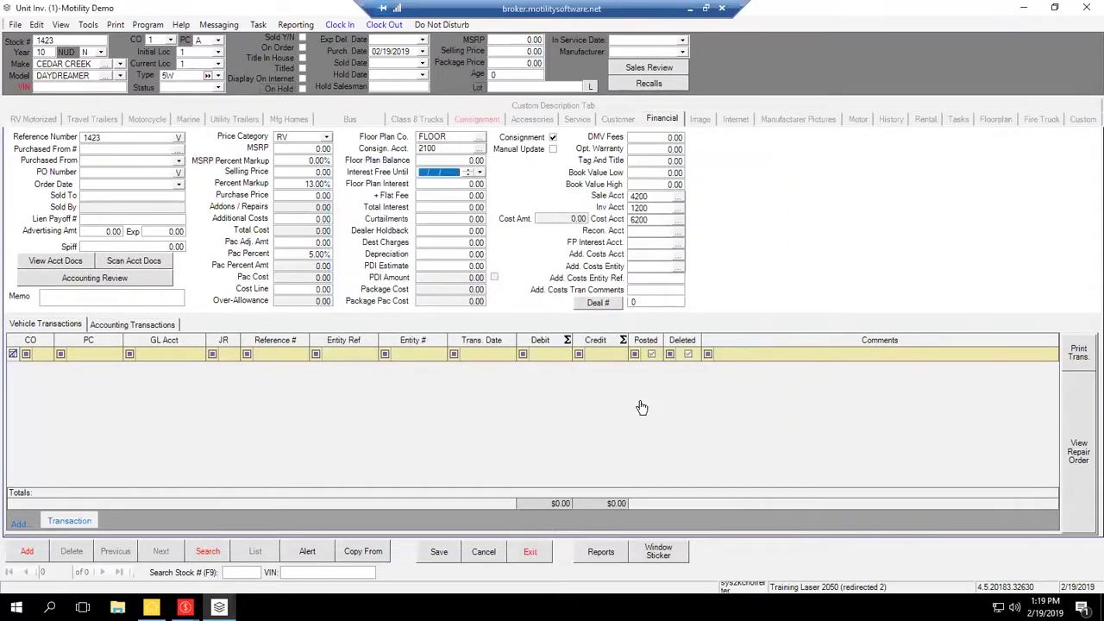
Set the unit's Floor Plan Balance and Purchase Price to $10,000.00 and save the unit.
{"action": "key", "text": "shift+Tab"}
{"action": "type", "text": "10000"}
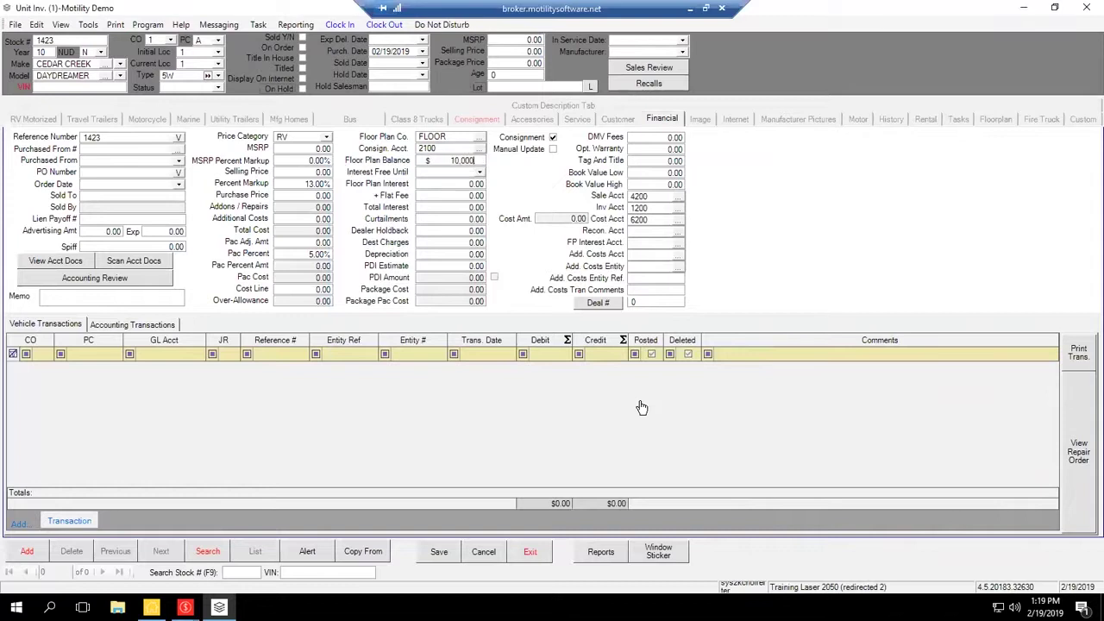
{"action": "key", "text": "Tab"}
{"action": "type", "text": "10000"}
{"action": "key", "text": "Tab"}
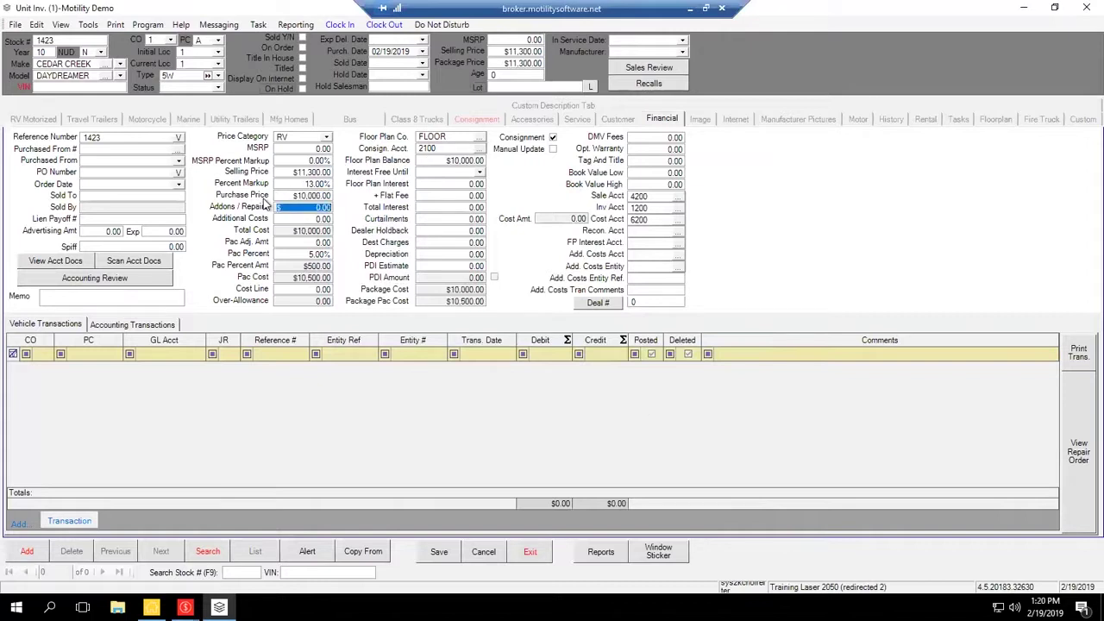
{"action": "key", "text": "Tab"}
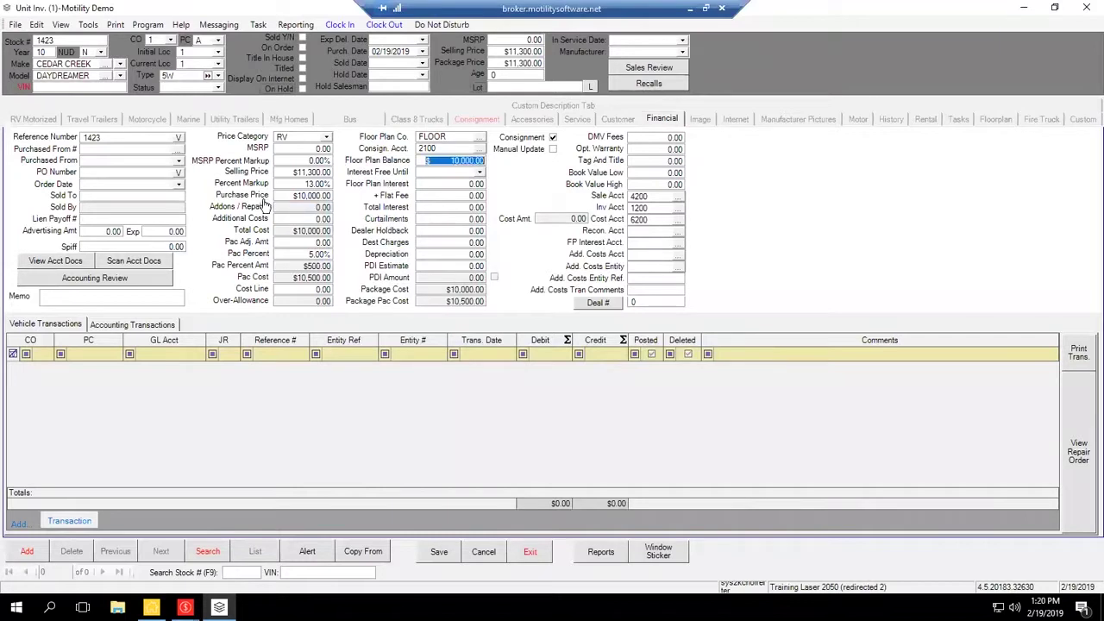
{"action": "left_click", "coordinate": [427, 551]}
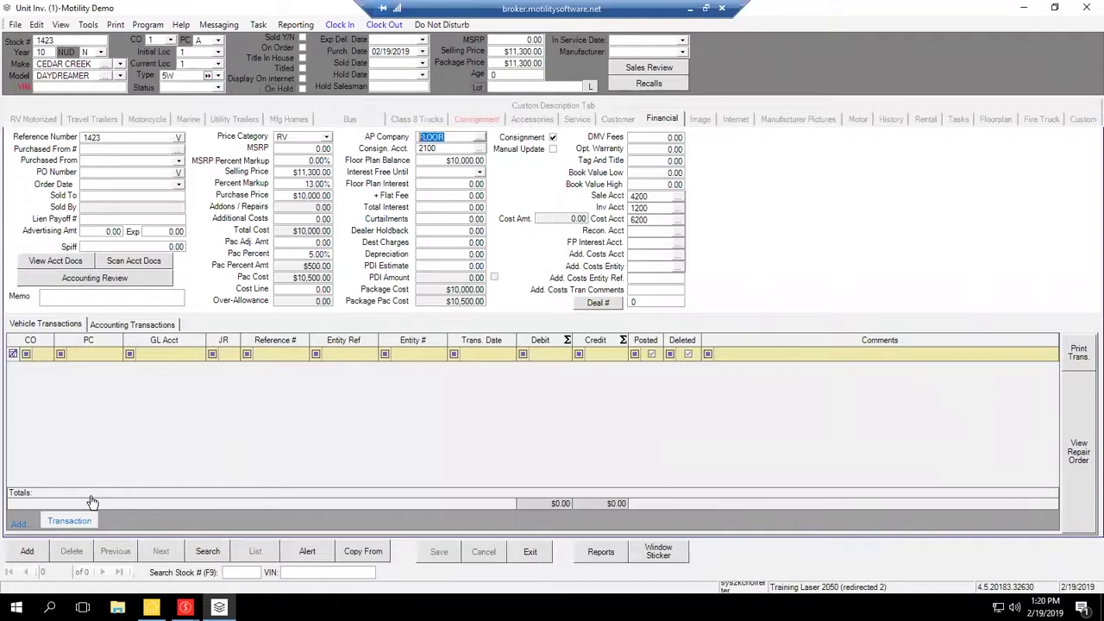
Search the entities by last name, assign the chosen customer as the unit's AP Company, and save the unit.
{"action": "left_click", "coordinate": [479, 137]}
{"action": "type", "text": "anders"}
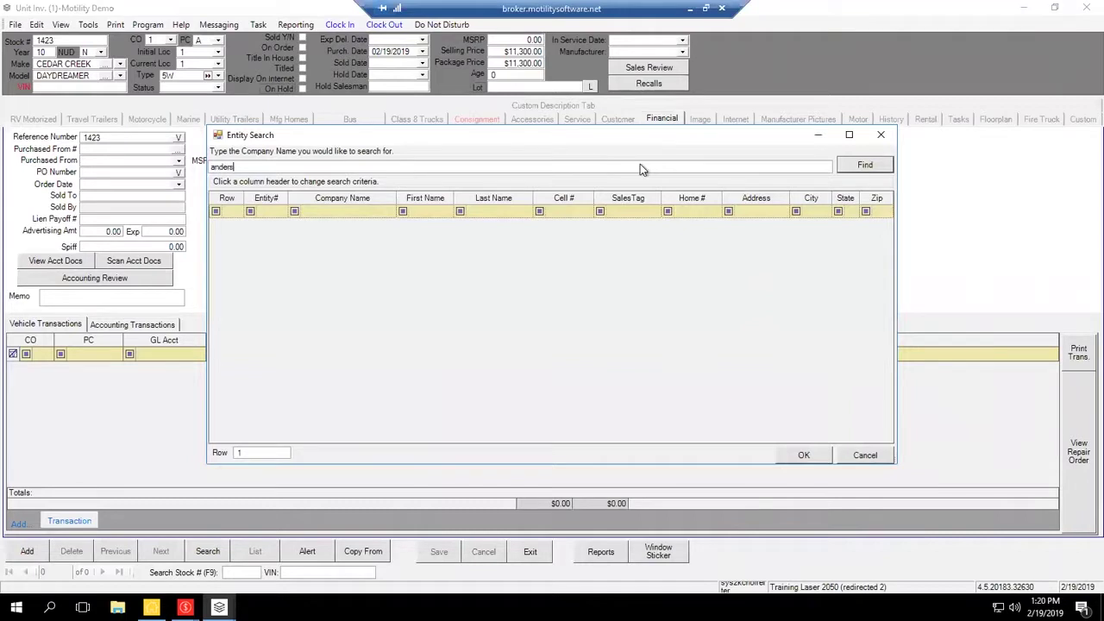
{"action": "key", "text": "Return"}
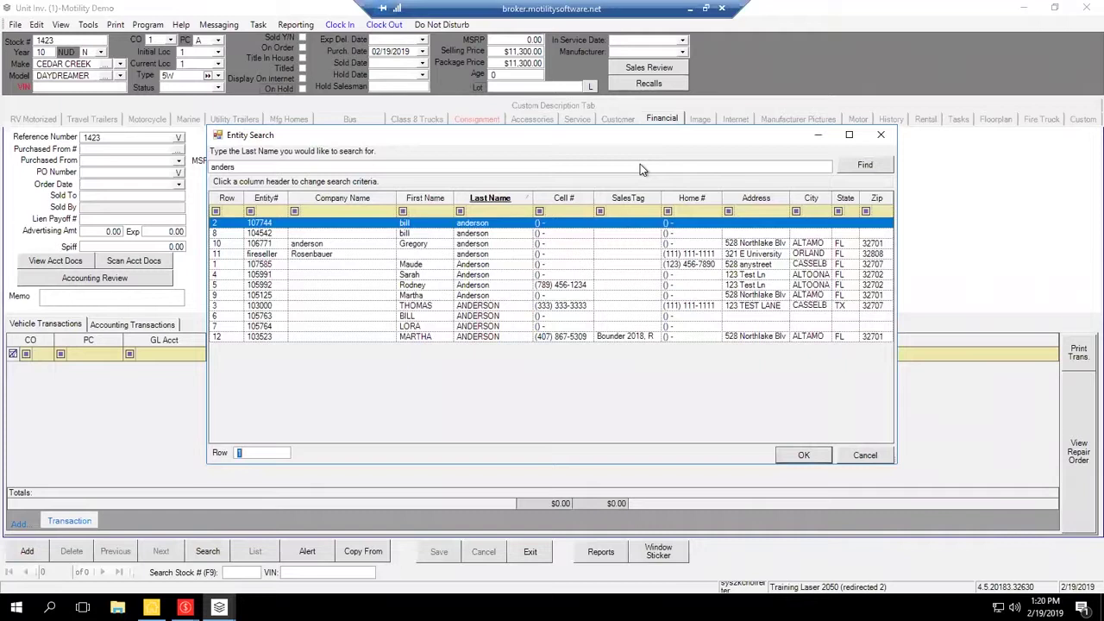
{"action": "type", "text": "3"}
{"action": "key", "text": "Return"}
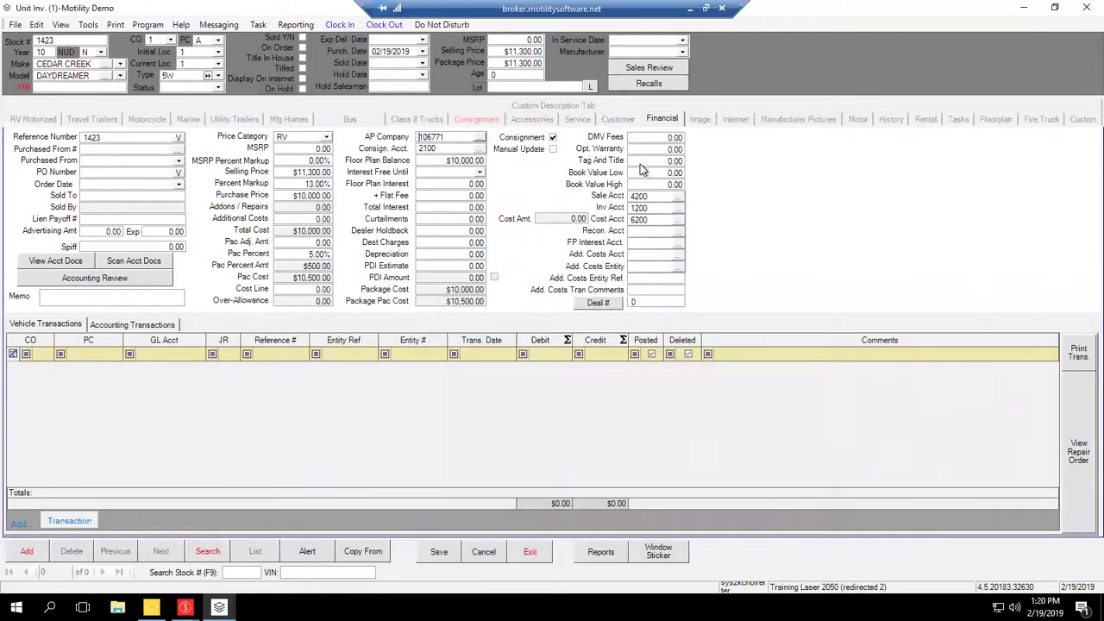
{"action": "key", "text": "Tab"}
{"action": "key", "text": "shift+Tab"}
{"action": "left_click", "coordinate": [445, 552]}
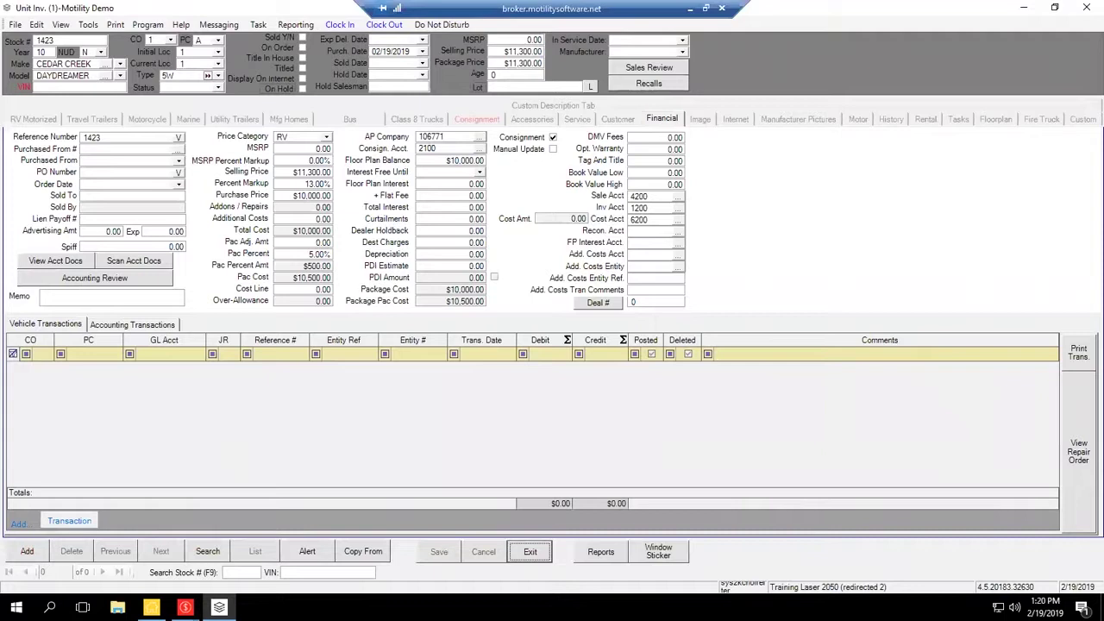
{"action": "double_click", "coordinate": [431, 137]}
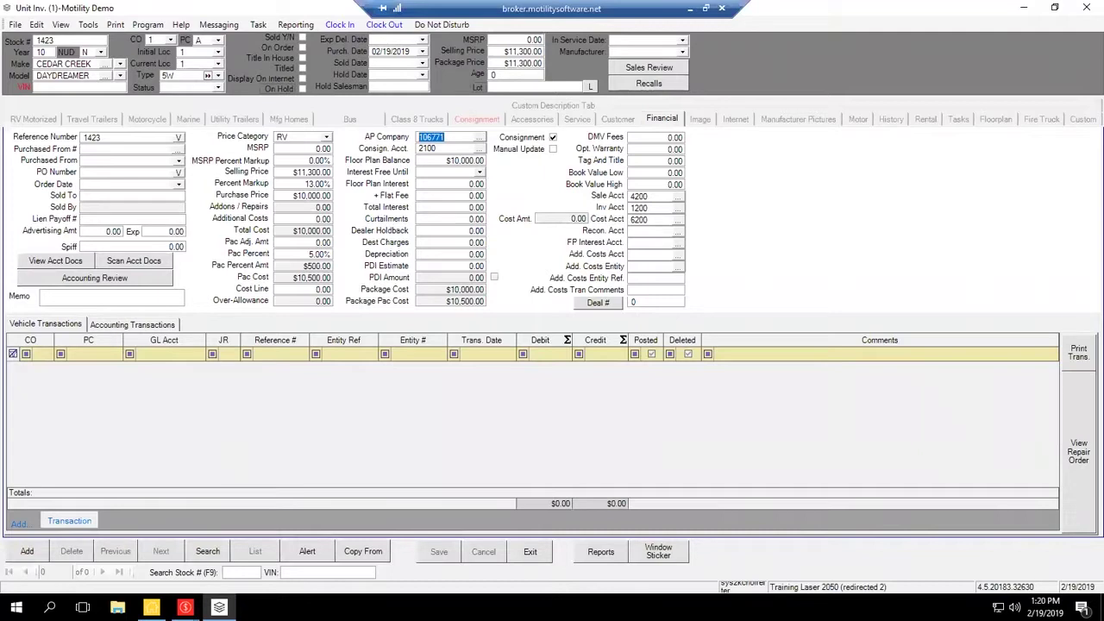
{"action": "left_click", "coordinate": [445, 138]}
{"action": "left_click", "coordinate": [438, 149]}
{"action": "key", "text": "Tab"}
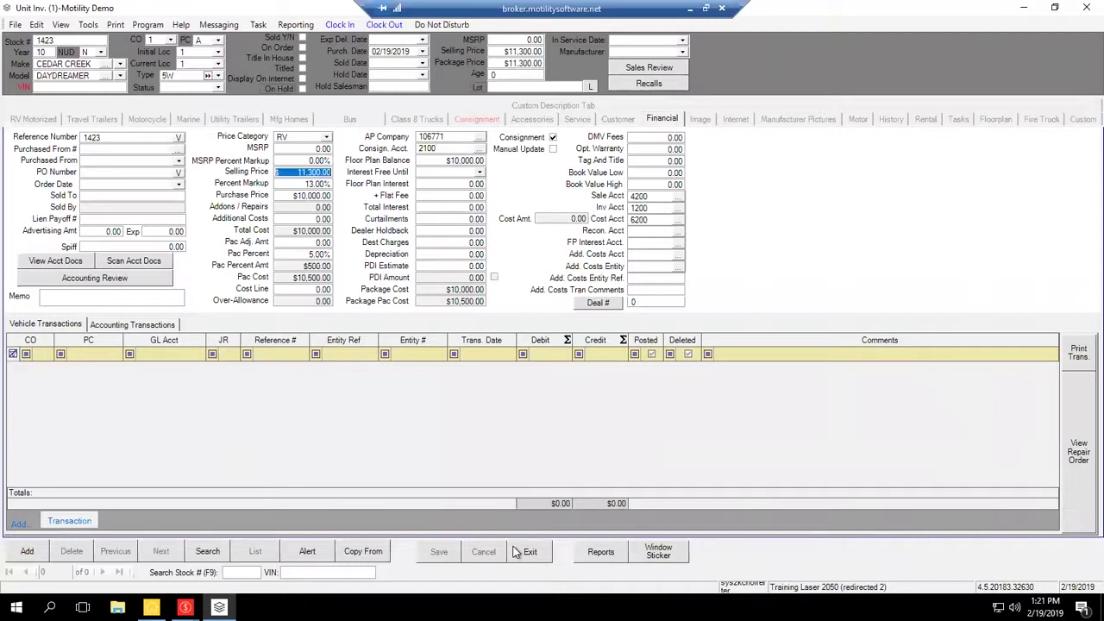
{"action": "key", "text": "Tab"}
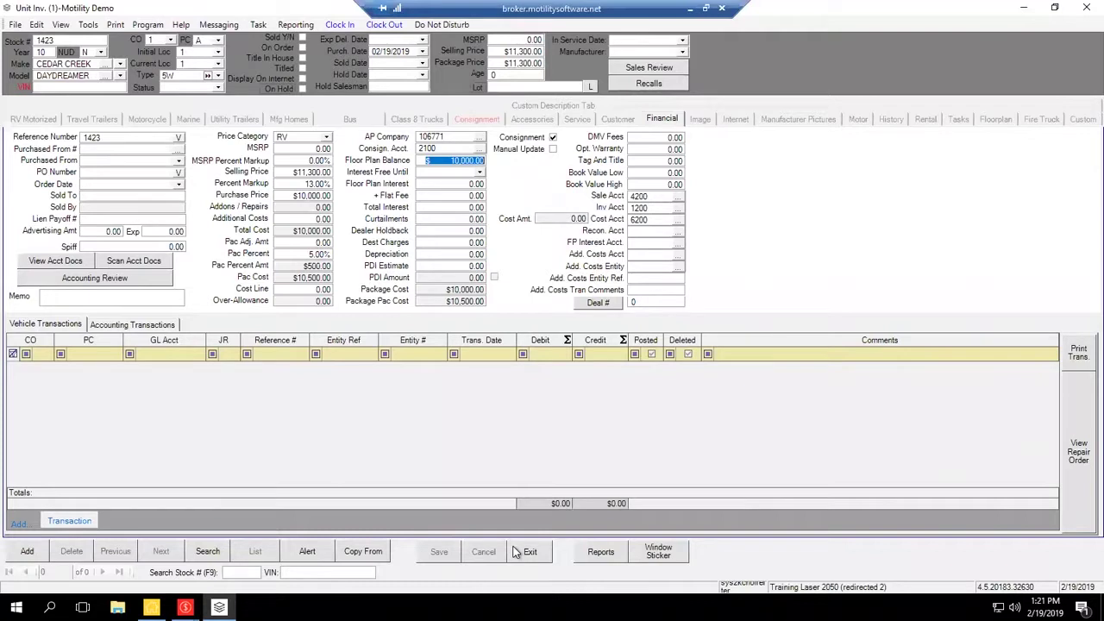
Set the unit's Consignment Amount to $10,000.00, enter the consigner's entity number as Purchased From #, and save the unit.
{"action": "left_click", "coordinate": [476, 119]}
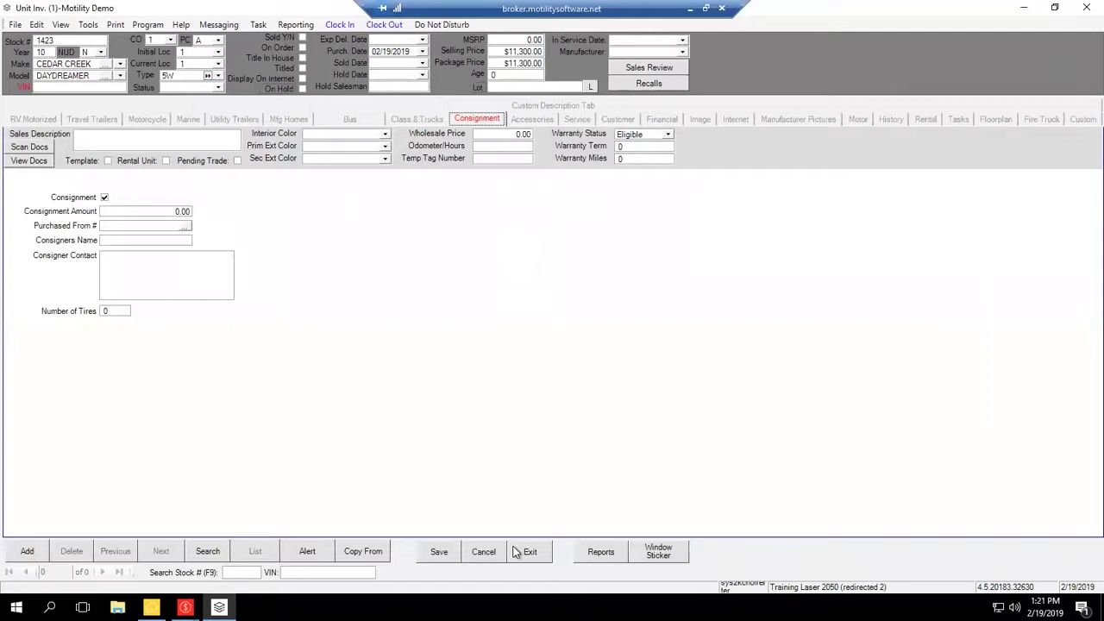
{"action": "key", "text": "Tab"}
{"action": "type", "text": "10000"}
{"action": "key", "text": "Tab"}
{"action": "type", "text": "106771"}
{"action": "key", "text": "Tab"}
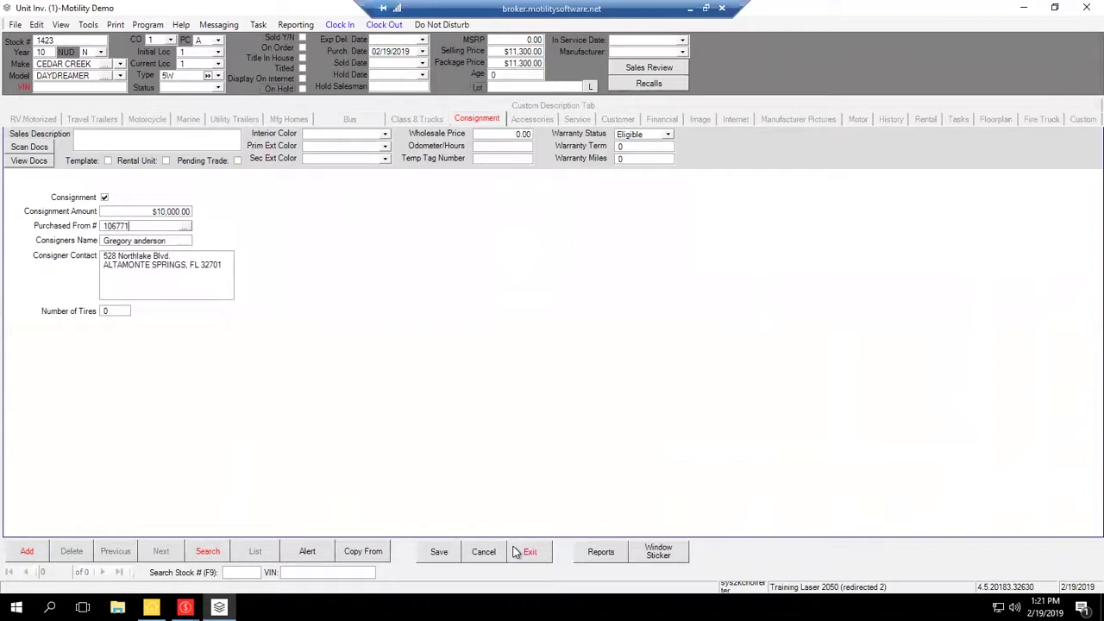
{"action": "key", "text": "Tab"}
{"action": "key", "text": "Tab"}
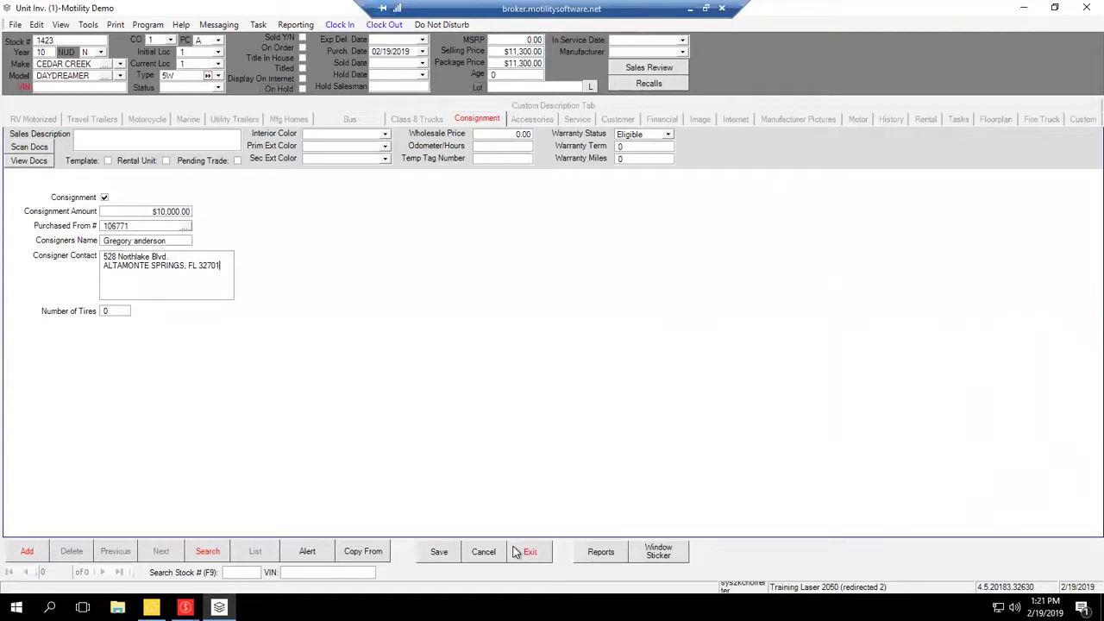
{"action": "left_click", "coordinate": [435, 555]}
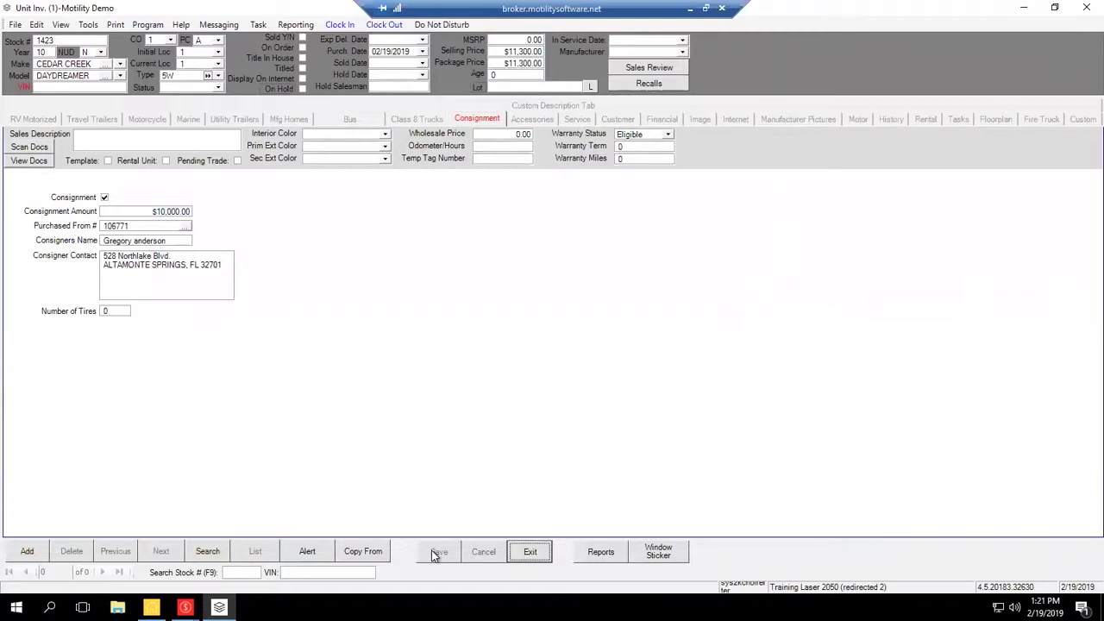
Review the unit's purchase source in its financial details, then its consignment amount, consigner details and stock number.
{"action": "left_click", "coordinate": [662, 119]}
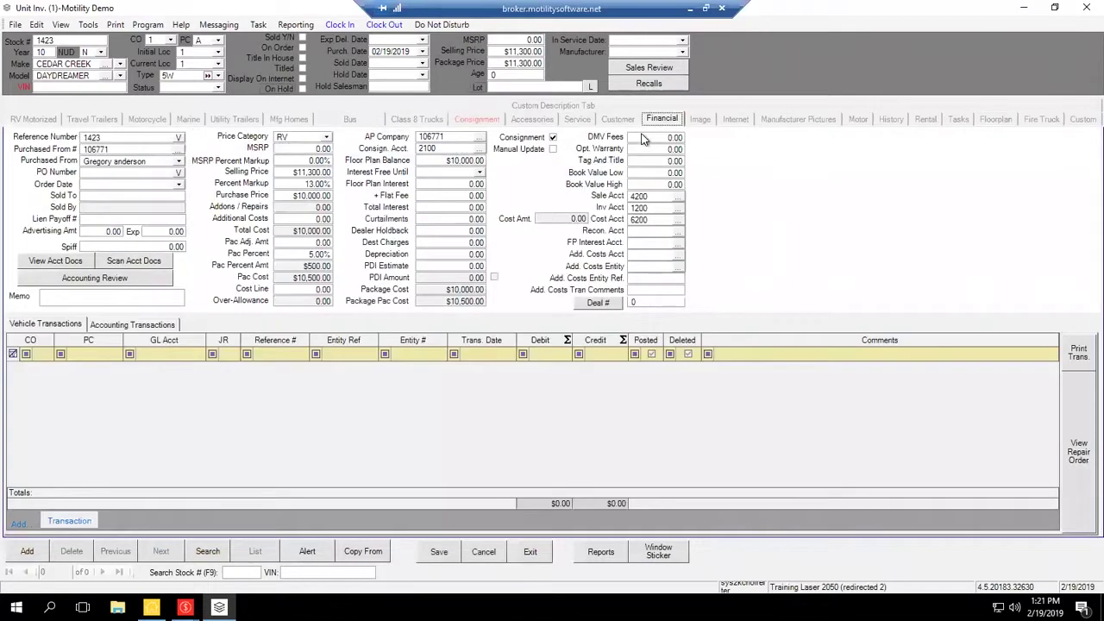
{"action": "key", "text": "Tab"}
{"action": "key", "text": "shift+Tab"}
{"action": "left_click", "coordinate": [659, 124]}
{"action": "left_click", "coordinate": [66, 43]}
{"action": "key", "text": "ctrl+shift+Tab"}
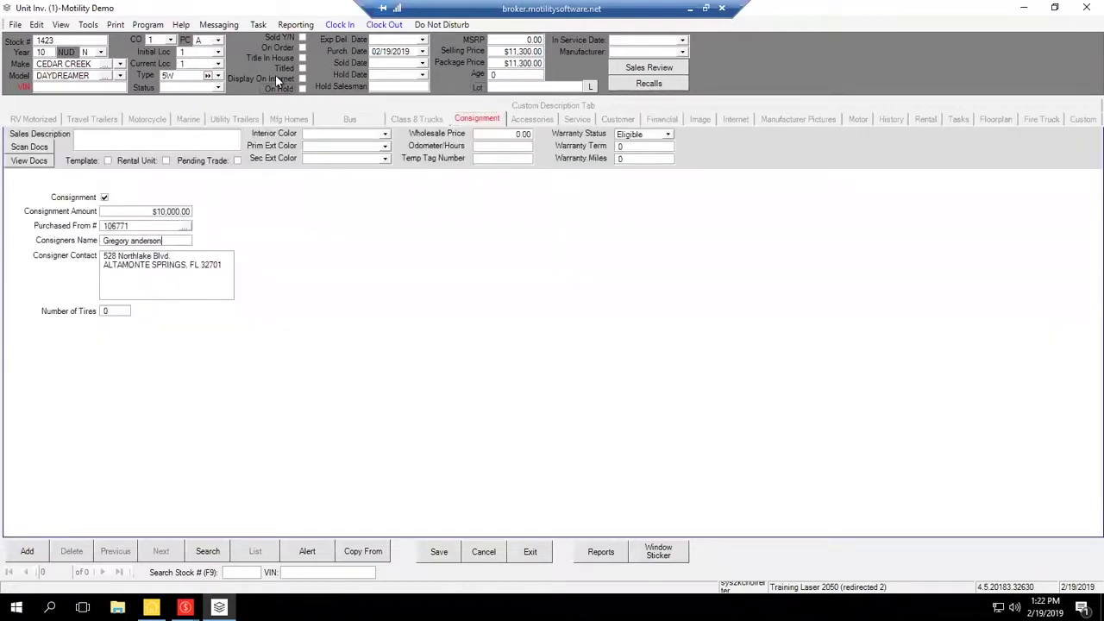
{"action": "key", "text": "ctrl+shift+Left"}
{"action": "key", "text": "ctrl+shift+Left"}
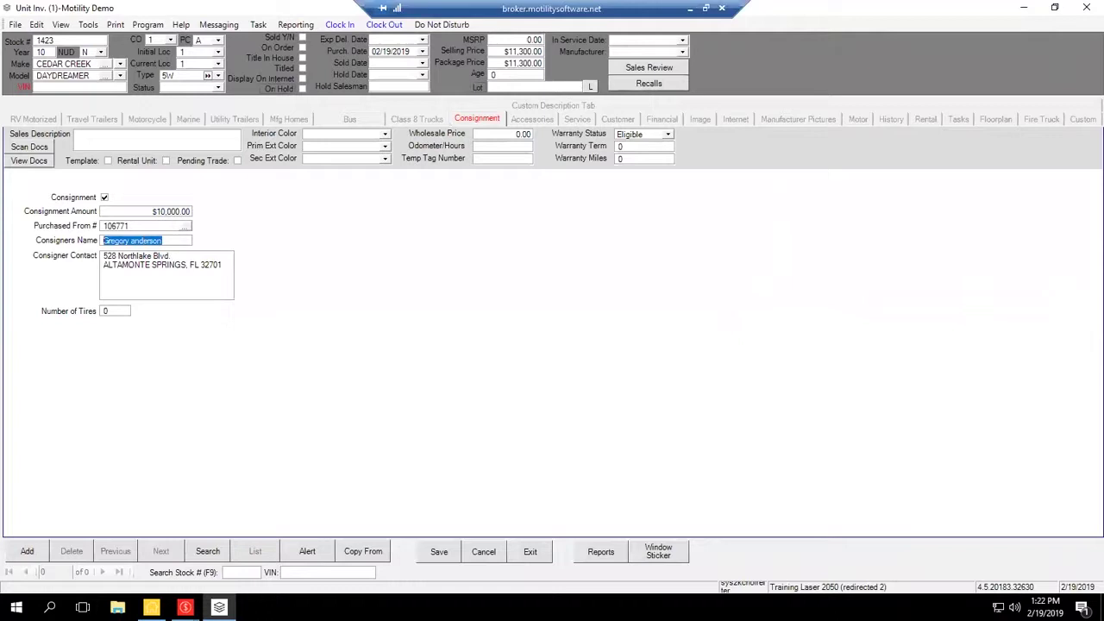
{"action": "key", "text": "End"}
{"action": "left_click", "coordinate": [145, 211]}
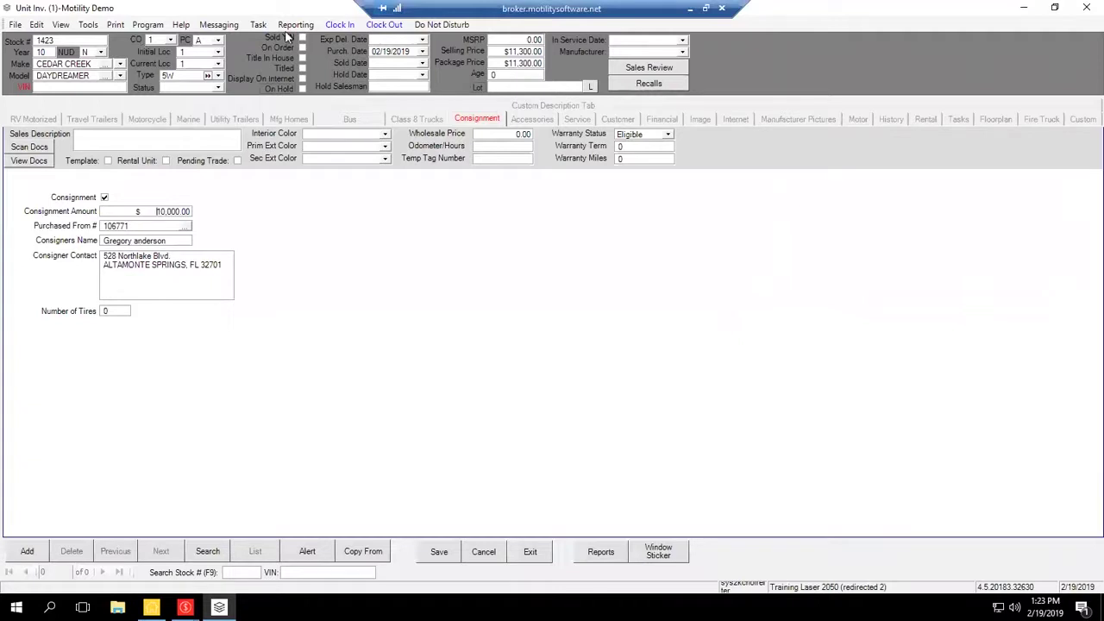
{"action": "key", "text": "Tab"}
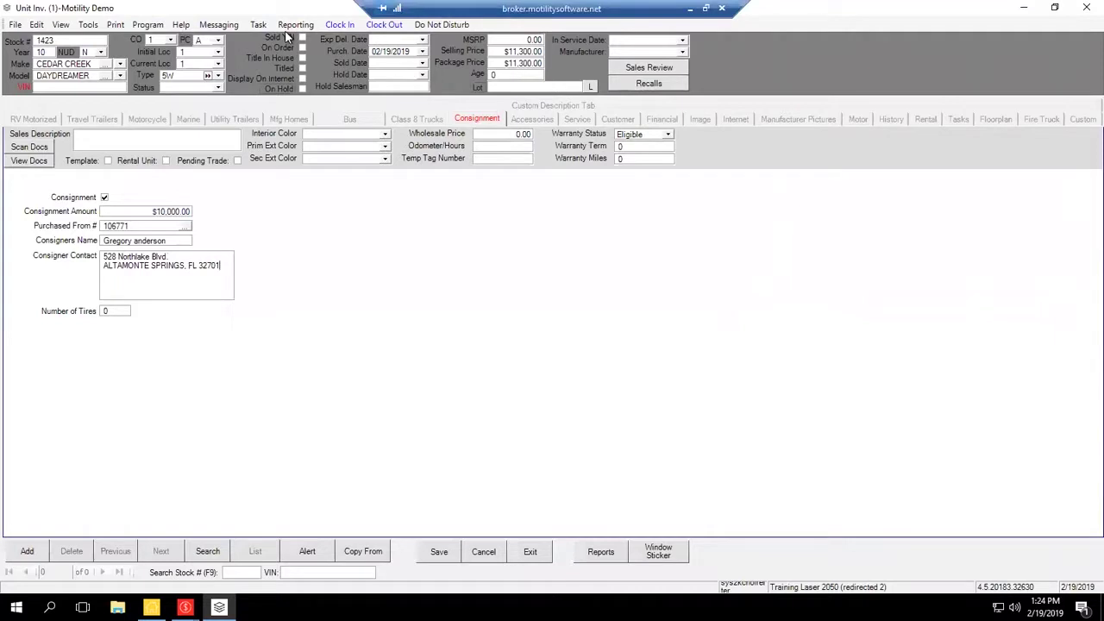
{"action": "left_click", "coordinate": [65, 40]}
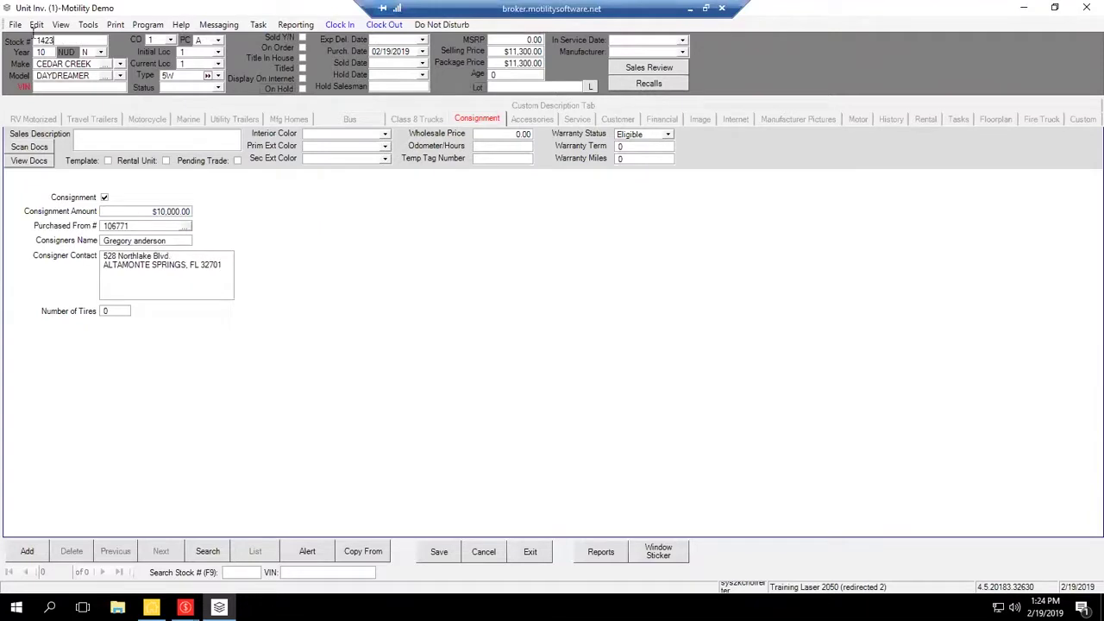
{"action": "left_click", "coordinate": [16, 43]}
In Company Information's Finance & Insurance settings, set the entity reference for consignment payable entries to Deal Number and save.
{"action": "double_click", "coordinate": [7, 7]}
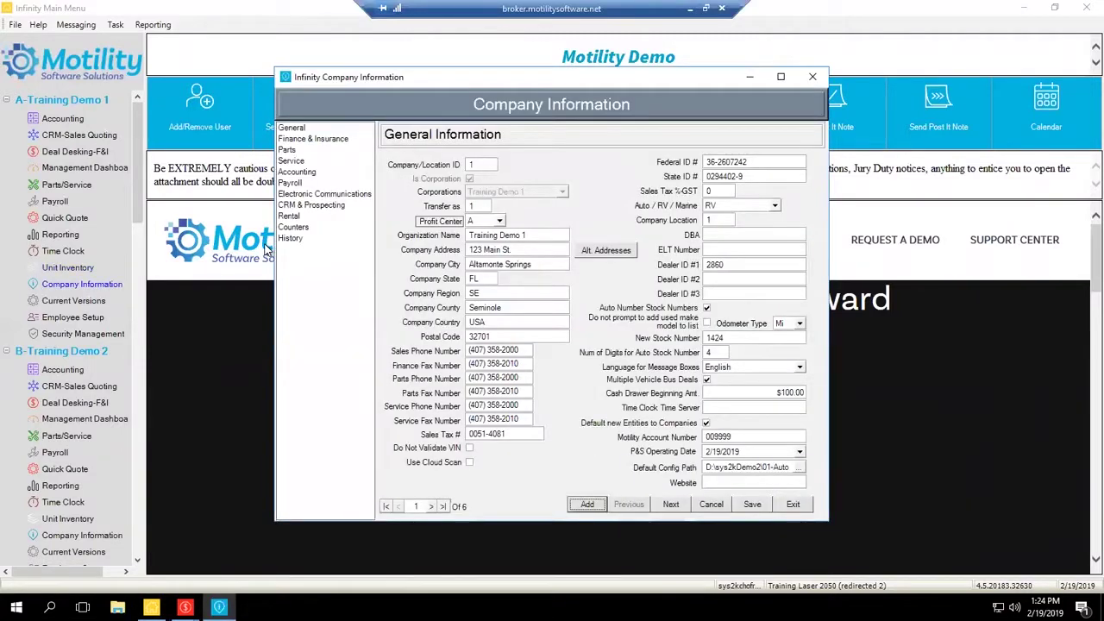
{"action": "key", "text": "Down"}
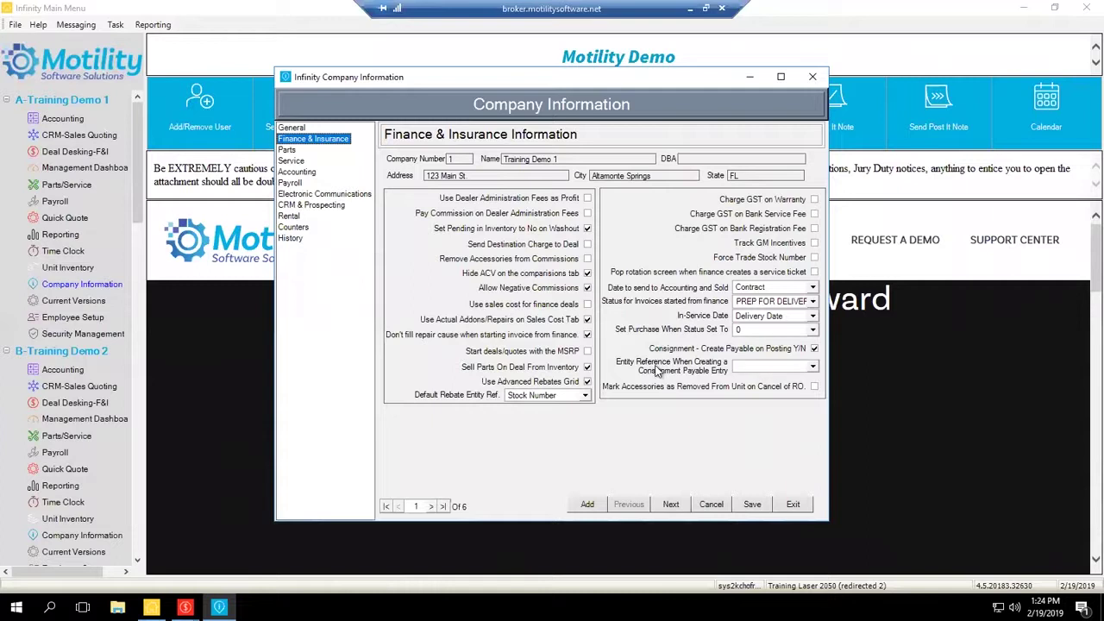
{"action": "left_click", "coordinate": [812, 366]}
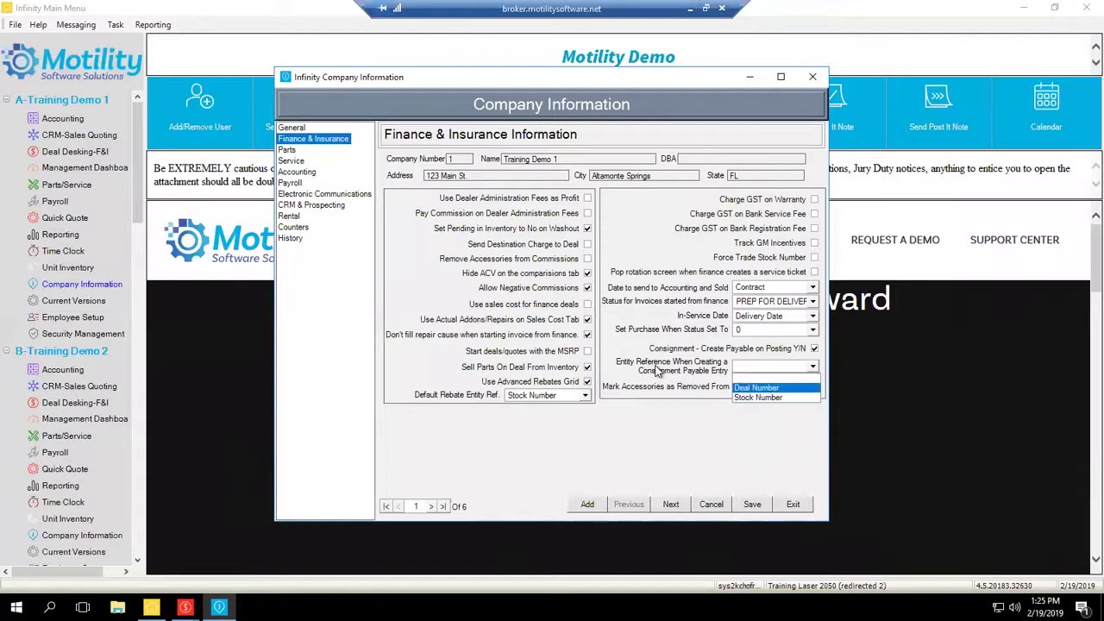
{"action": "key", "text": "Return"}
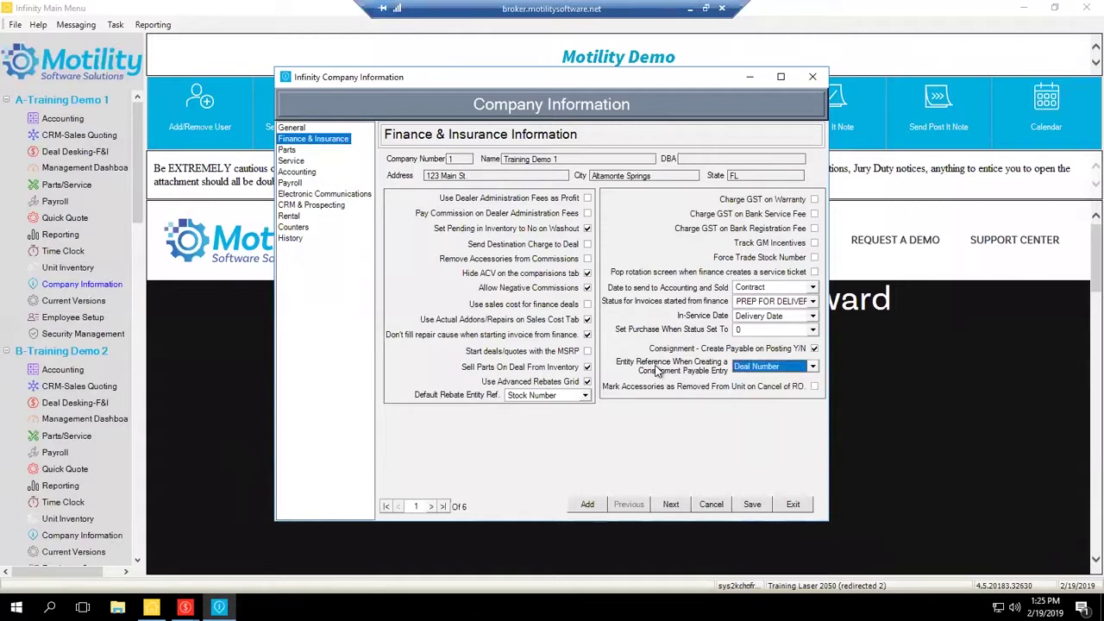
{"action": "key", "text": "alt+s"}
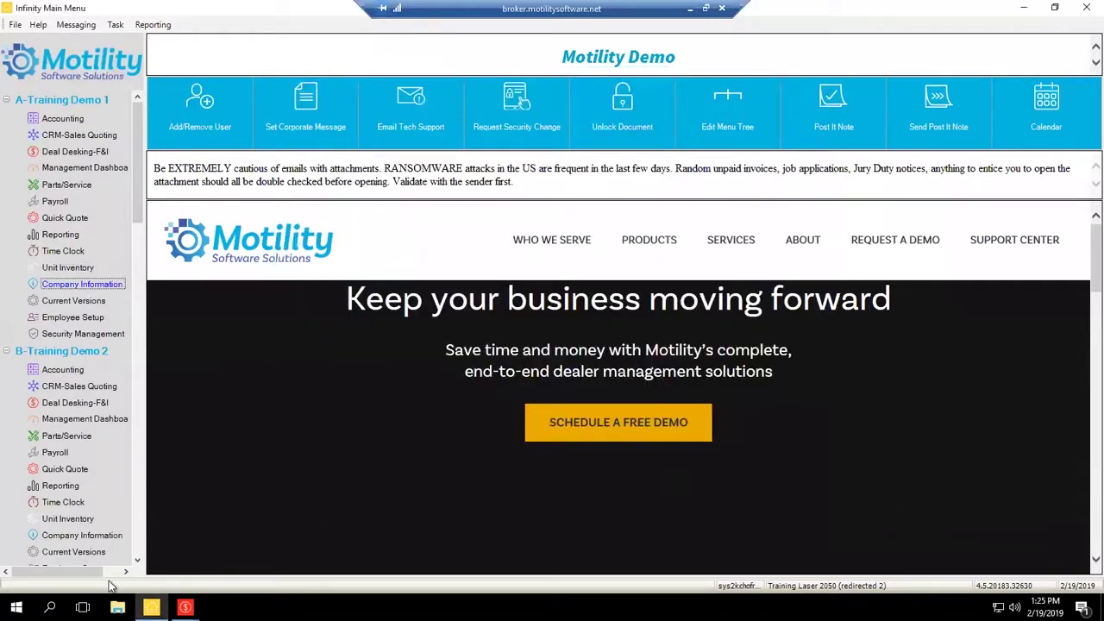
Switch to Finance, start a new deal for an existing buyer found by last name, and apply it without extra items.
{"action": "left_click", "coordinate": [184, 607]}
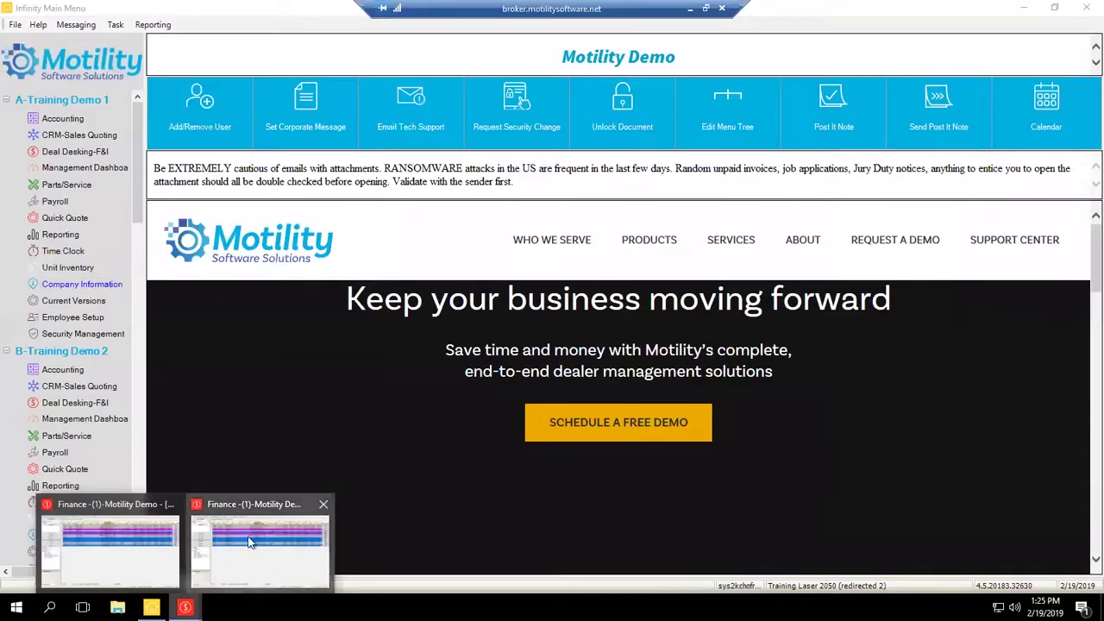
{"action": "left_click", "coordinate": [249, 542]}
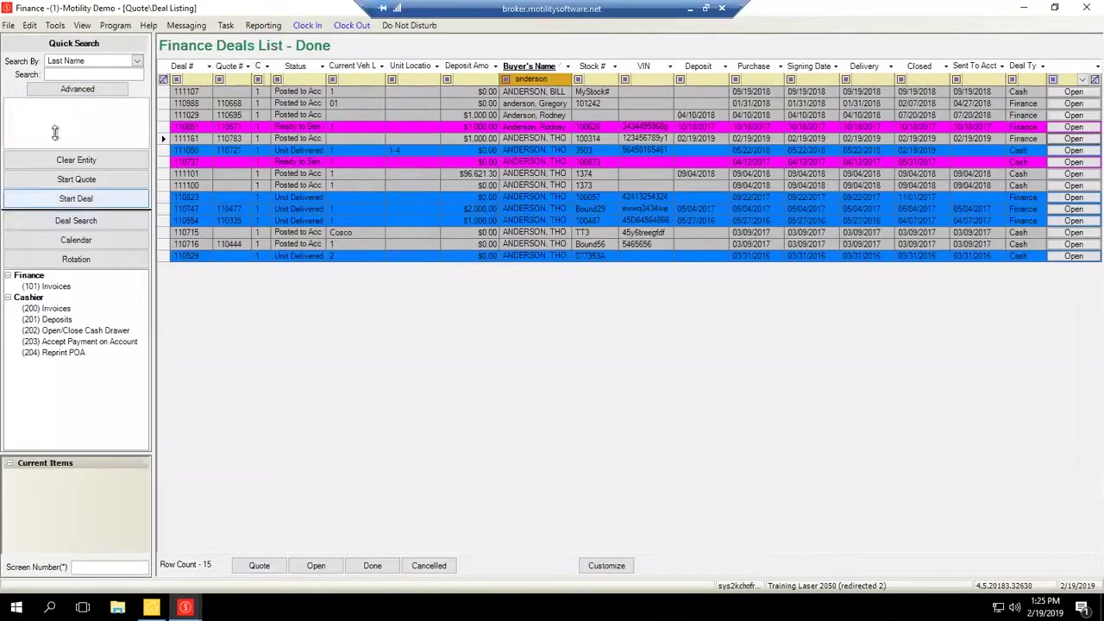
{"action": "left_click", "coordinate": [76, 198]}
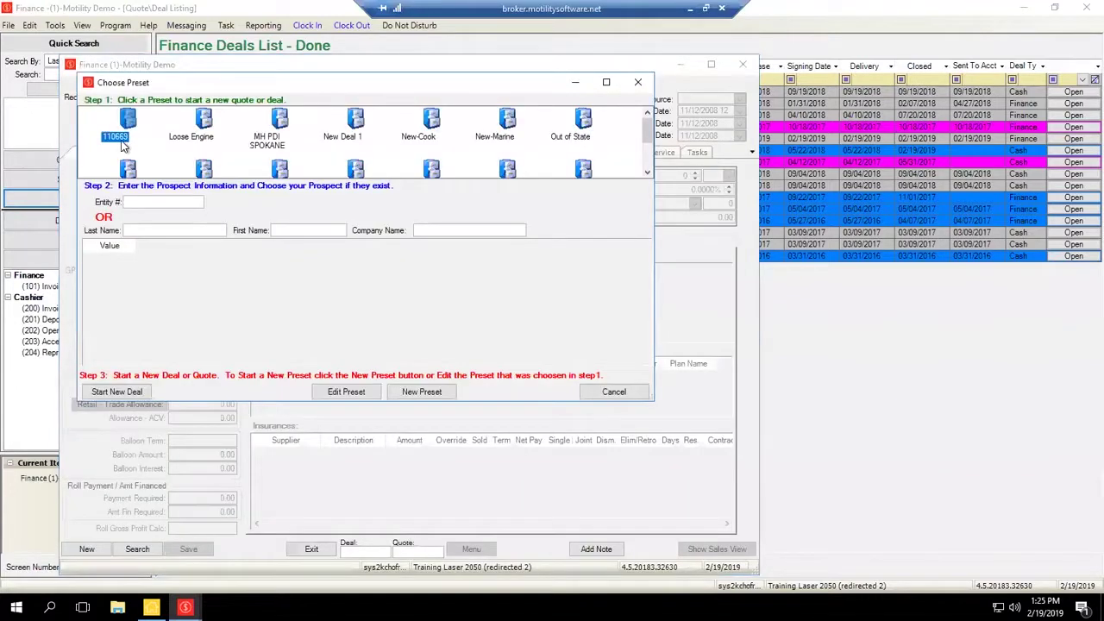
{"action": "type", "text": "anderson"}
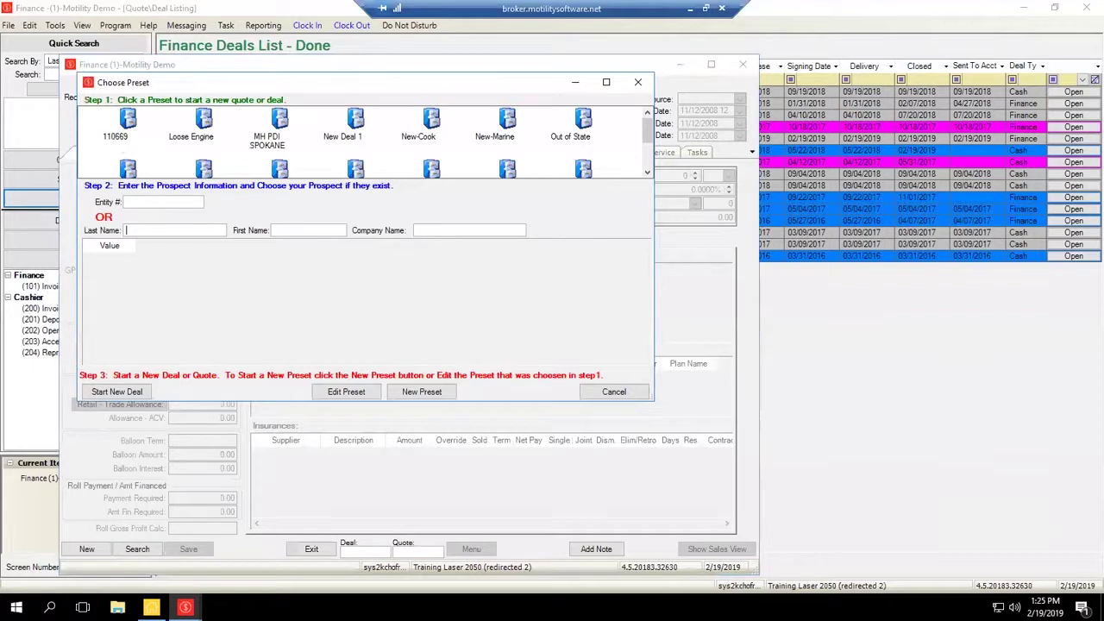
{"action": "key", "text": "Tab"}
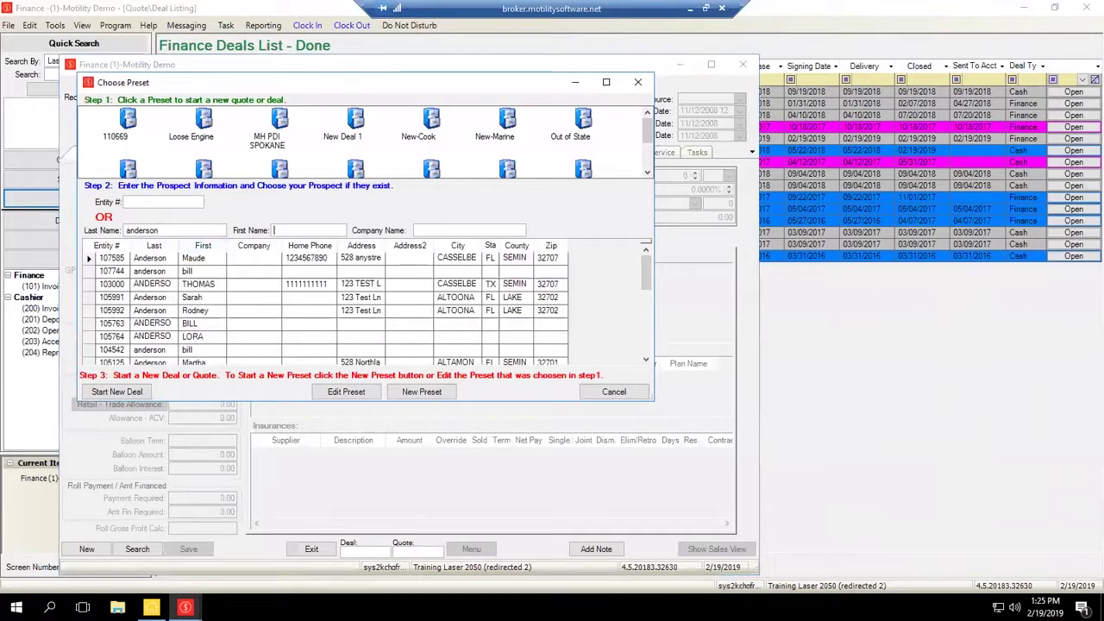
{"action": "left_click", "coordinate": [198, 284]}
{"action": "left_click", "coordinate": [116, 392]}
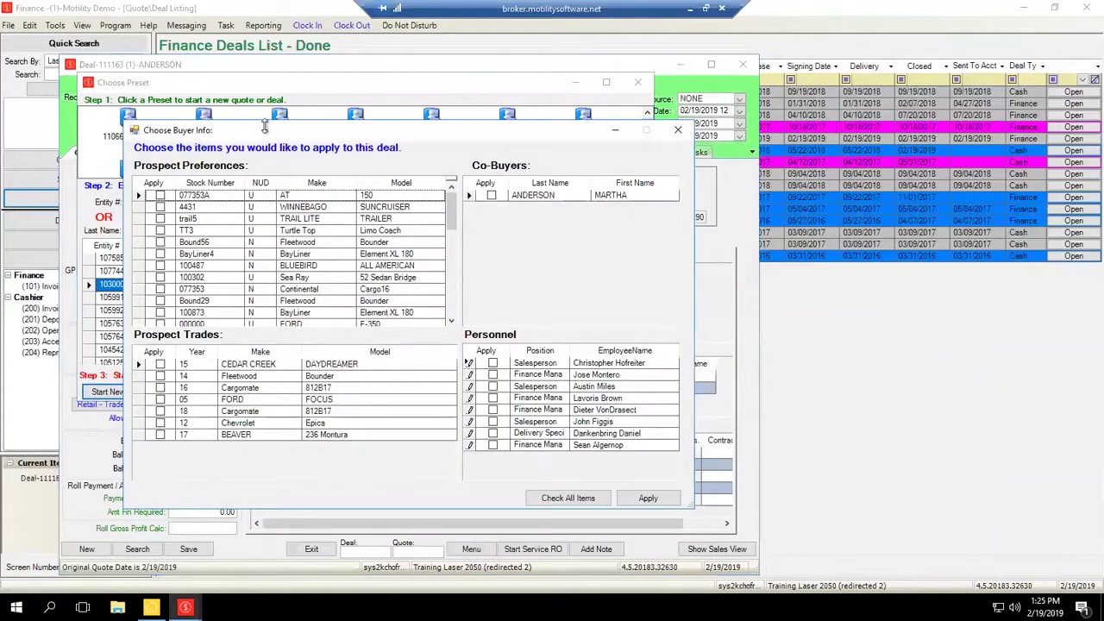
{"action": "left_click", "coordinate": [647, 499]}
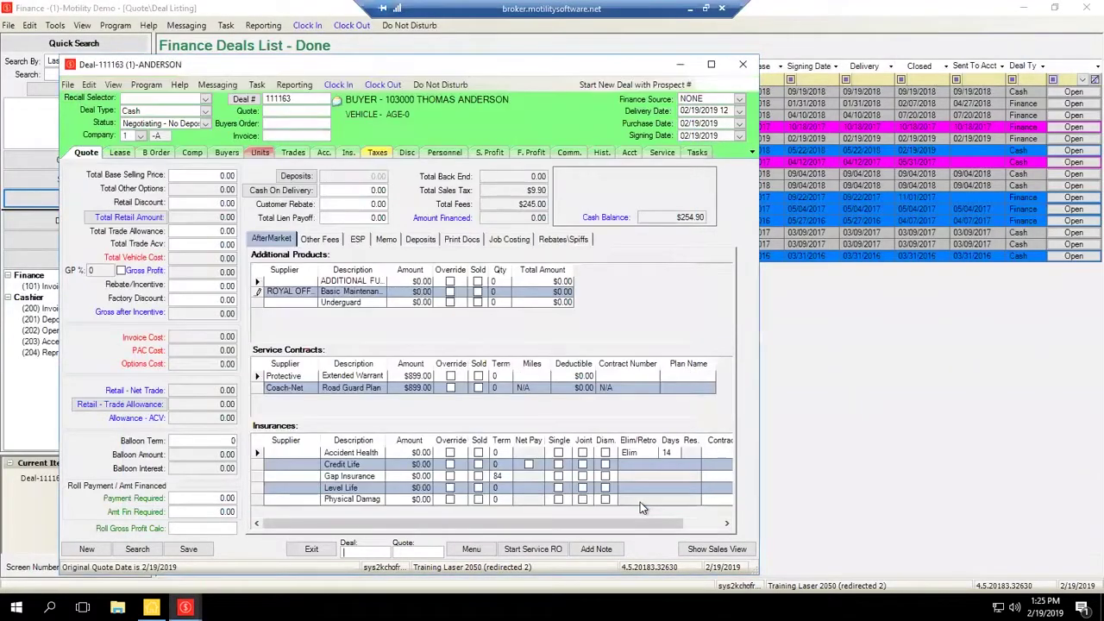
Add stock number 1423 as the deal's unit and update the deal with the inventory selling price of $11,300.
{"action": "left_click", "coordinate": [261, 154]}
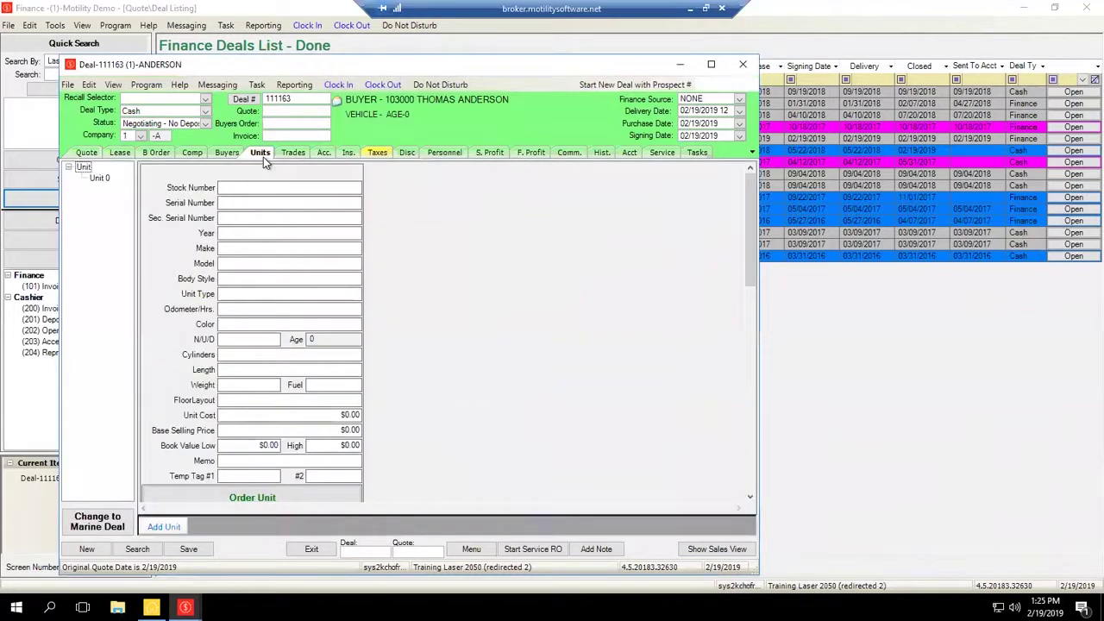
{"action": "type", "text": "1423"}
{"action": "key", "text": "Tab"}
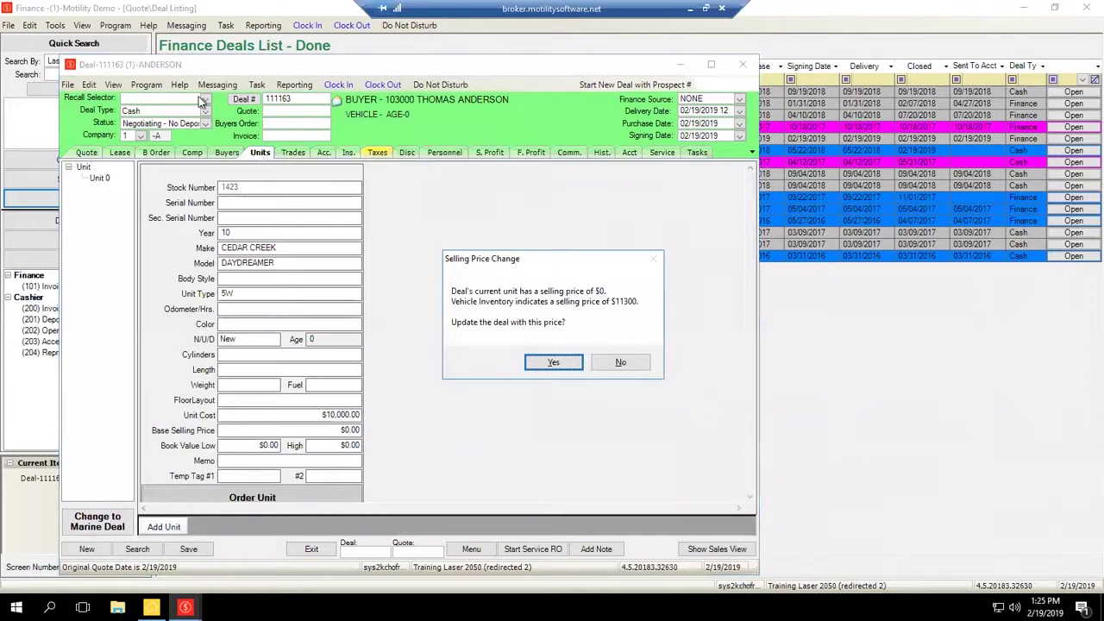
{"action": "key", "text": "Return"}
{"action": "key", "text": "Return"}
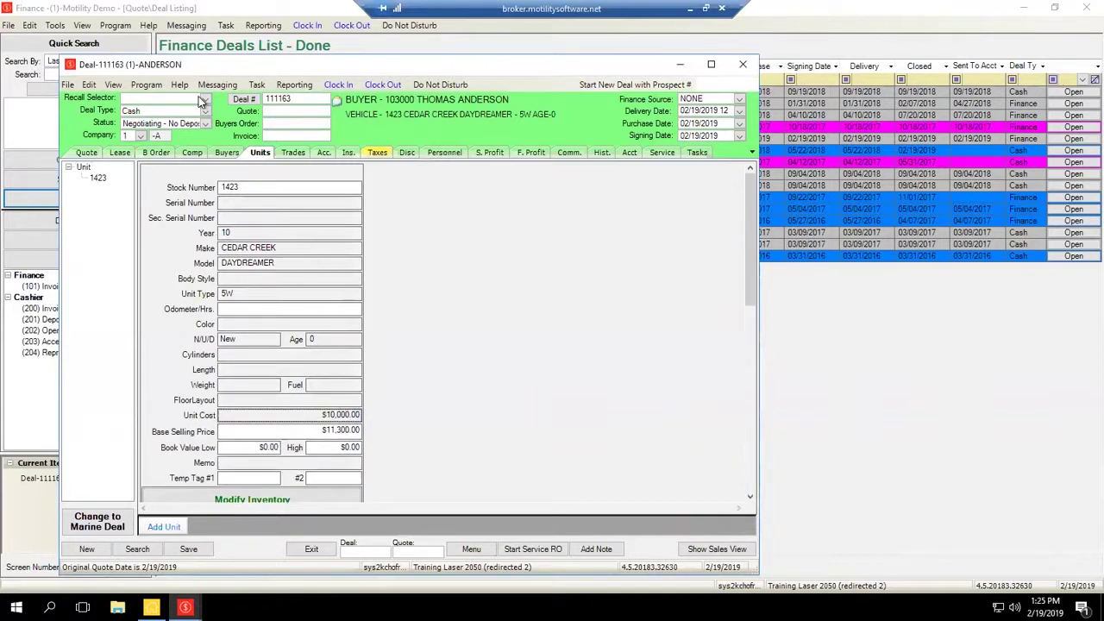
{"action": "key", "text": "Tab"}
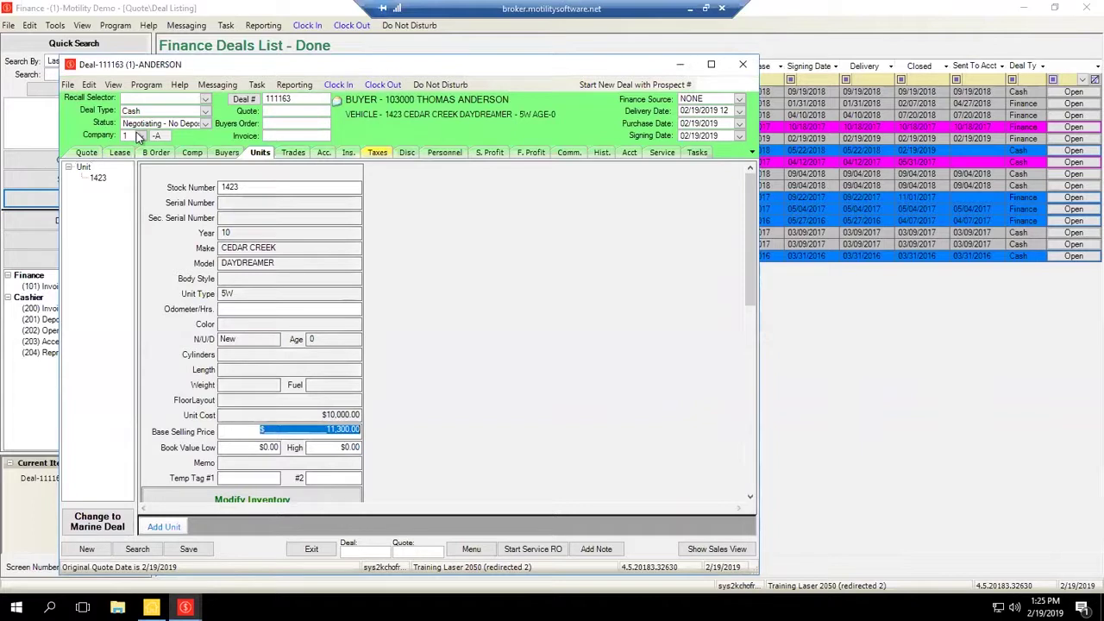
{"action": "key", "text": "shift+Tab"}
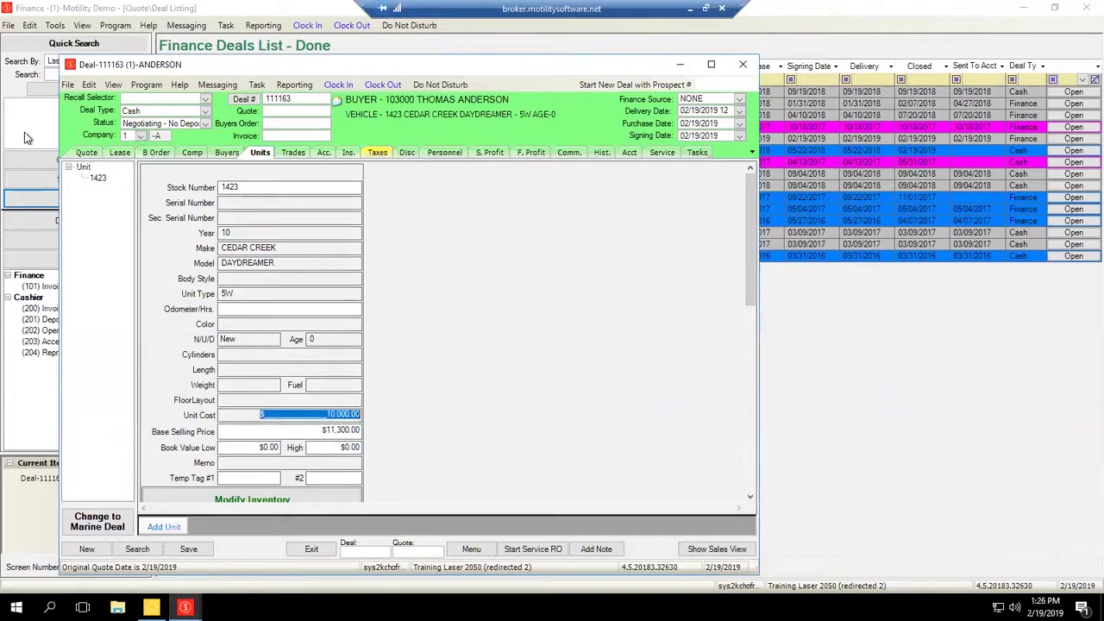
Set the deal's status to Posted to Accounting, accepting SOLD for the unit and Sold for the buyer.
{"action": "left_click", "coordinate": [87, 153]}
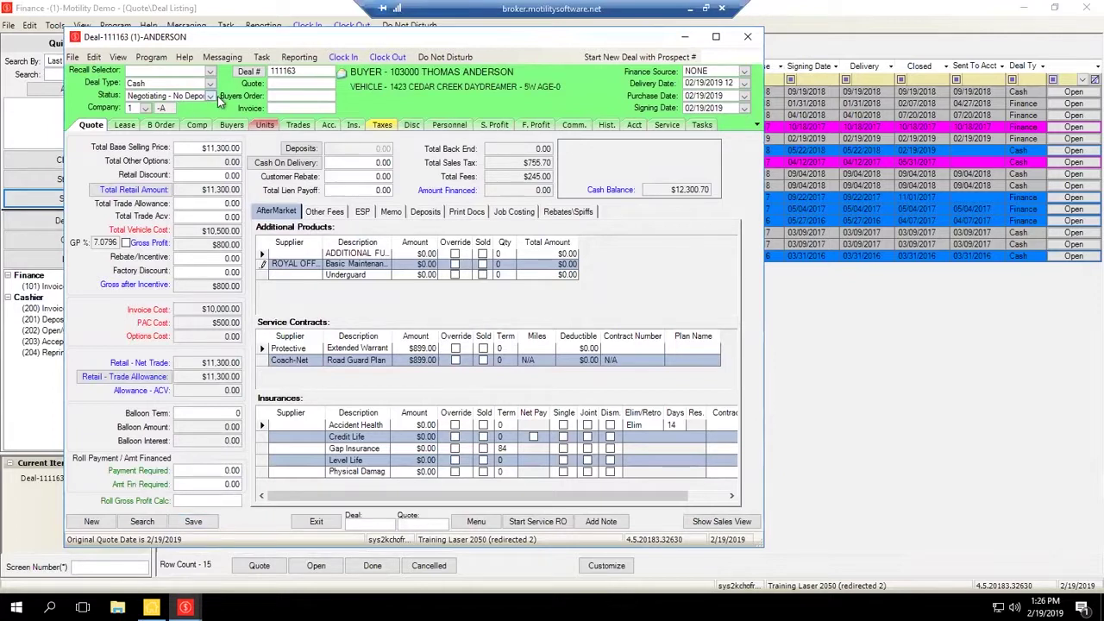
{"action": "left_click", "coordinate": [210, 96]}
{"action": "left_click", "coordinate": [188, 138]}
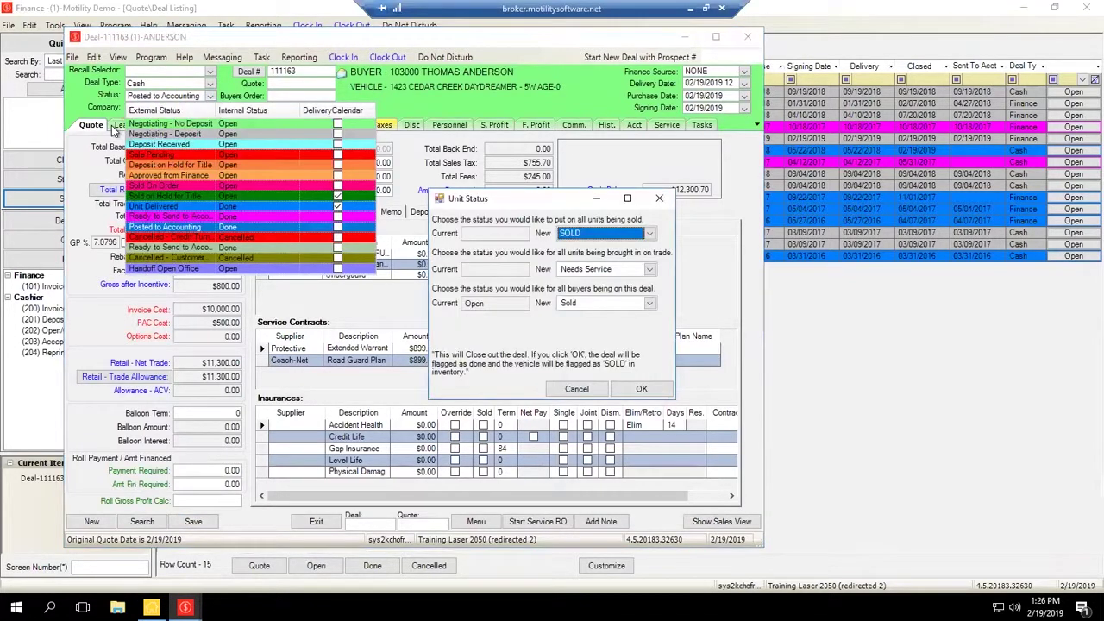
{"action": "left_click", "coordinate": [654, 390]}
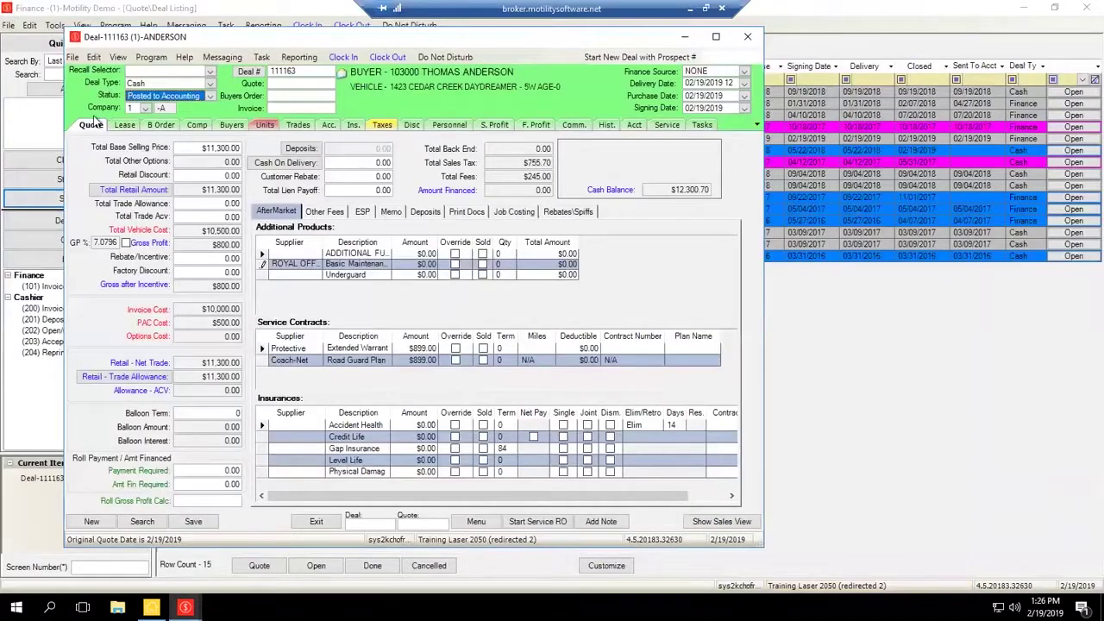
Try to post the deal to accounting with the NEW ACCOUNTING PRESET account summary template.
{"action": "left_click", "coordinate": [247, 522]}
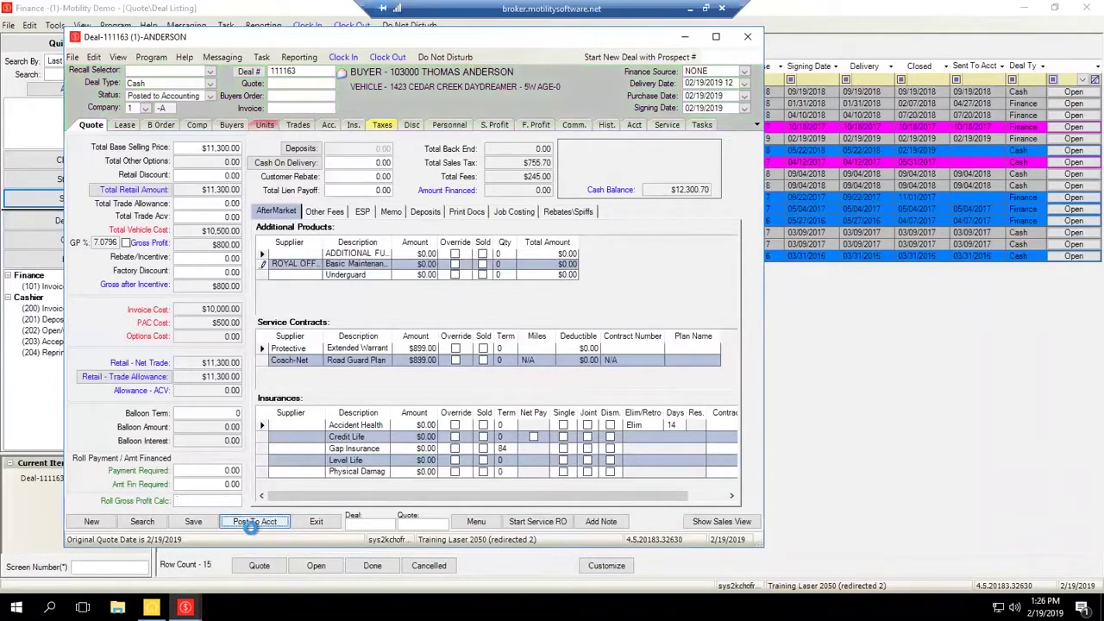
{"action": "key", "text": "Down"}
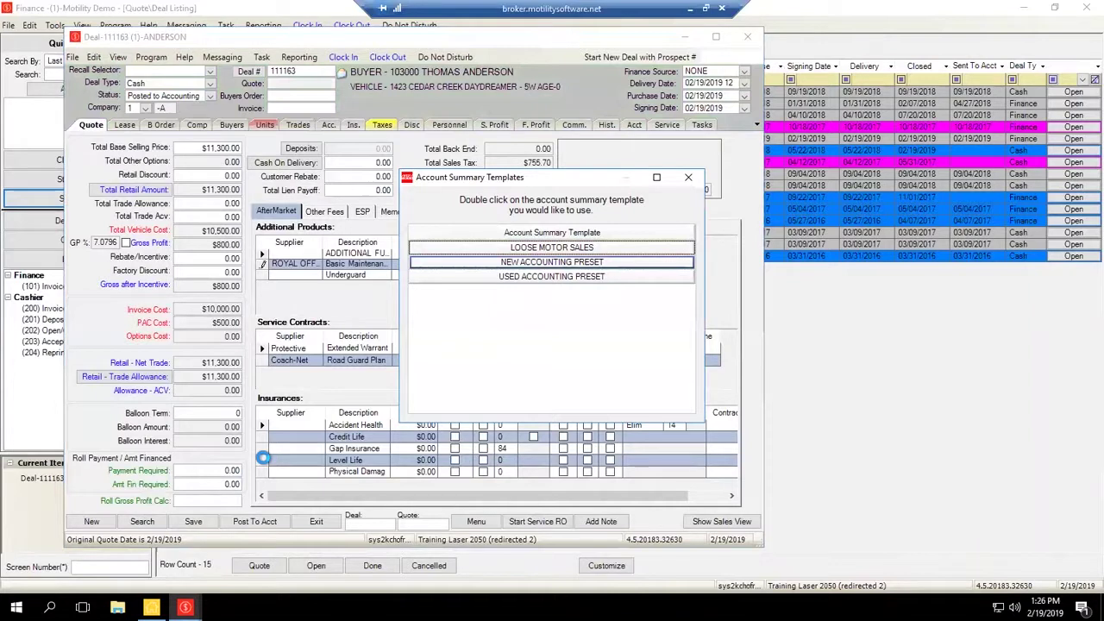
{"action": "key", "text": "Return"}
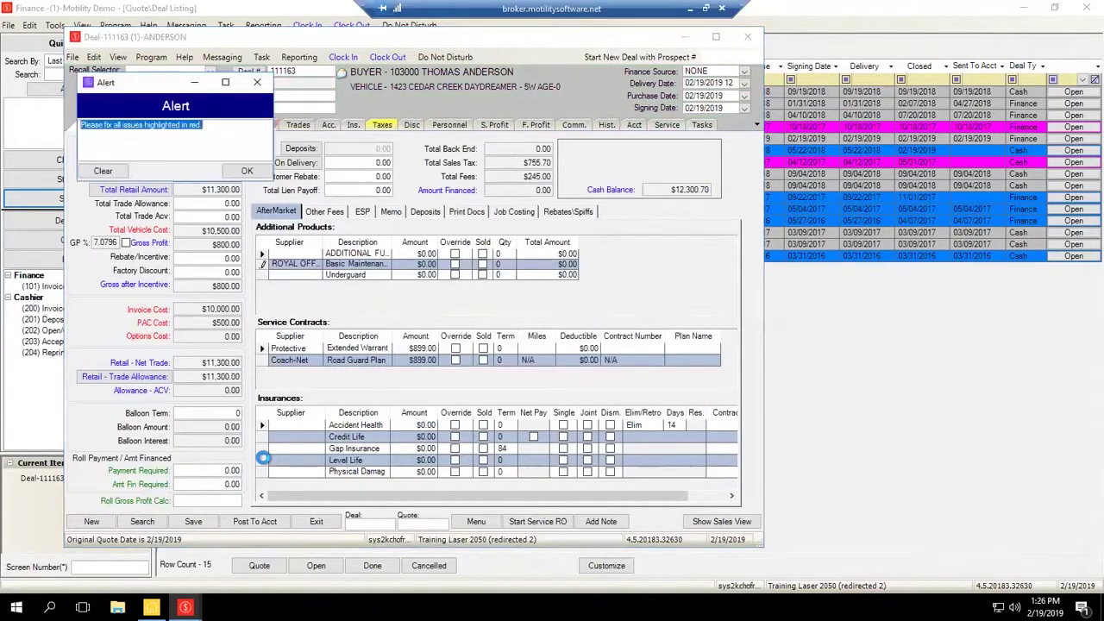
Search GL accounts by account type RE, try New Other Sales for the flagged first journal line, and accept the unit's own sale account instead.
{"action": "key", "text": "Return"}
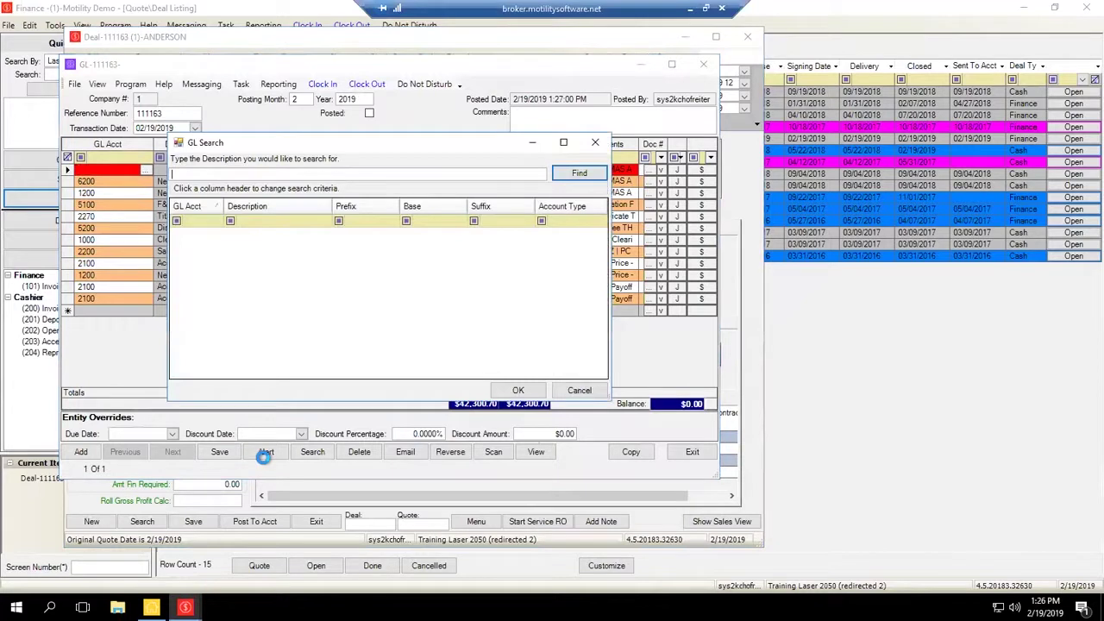
{"action": "type", "text": "re"}
{"action": "left_click", "coordinate": [562, 206]}
{"action": "left_click", "coordinate": [579, 173]}
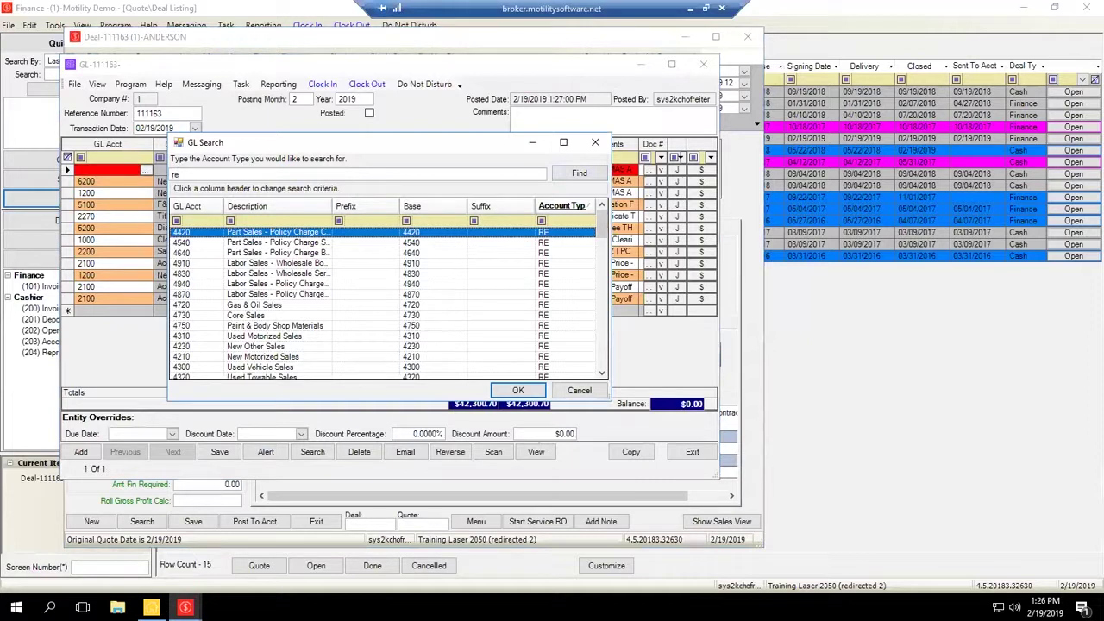
{"action": "left_click", "coordinate": [263, 356]}
{"action": "double_click", "coordinate": [256, 346]}
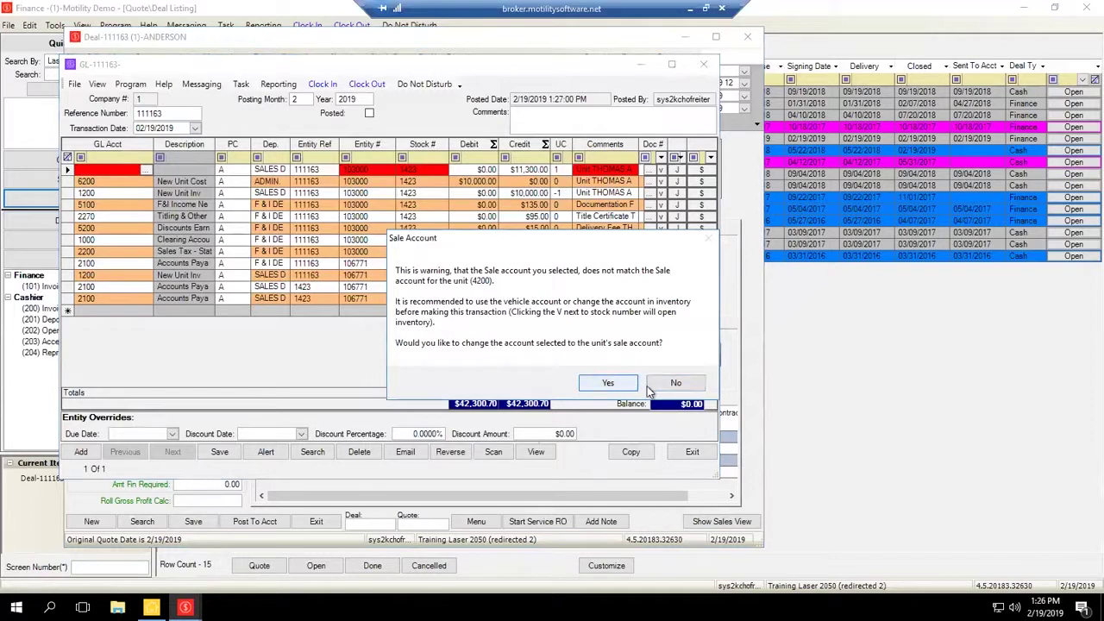
{"action": "left_click", "coordinate": [648, 391]}
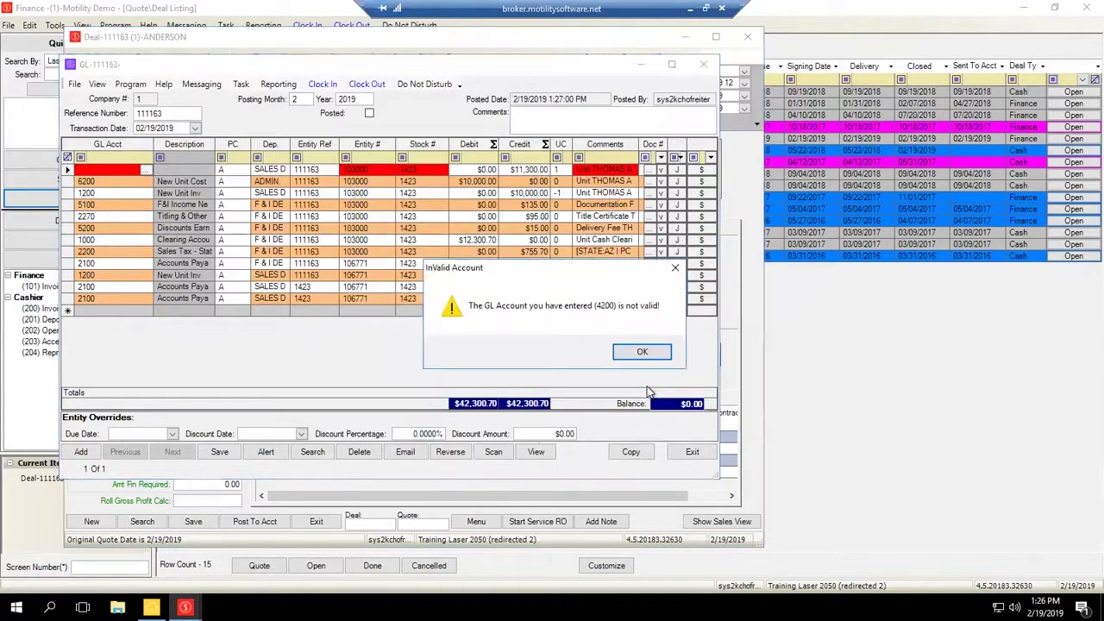
{"action": "key", "text": "Return"}
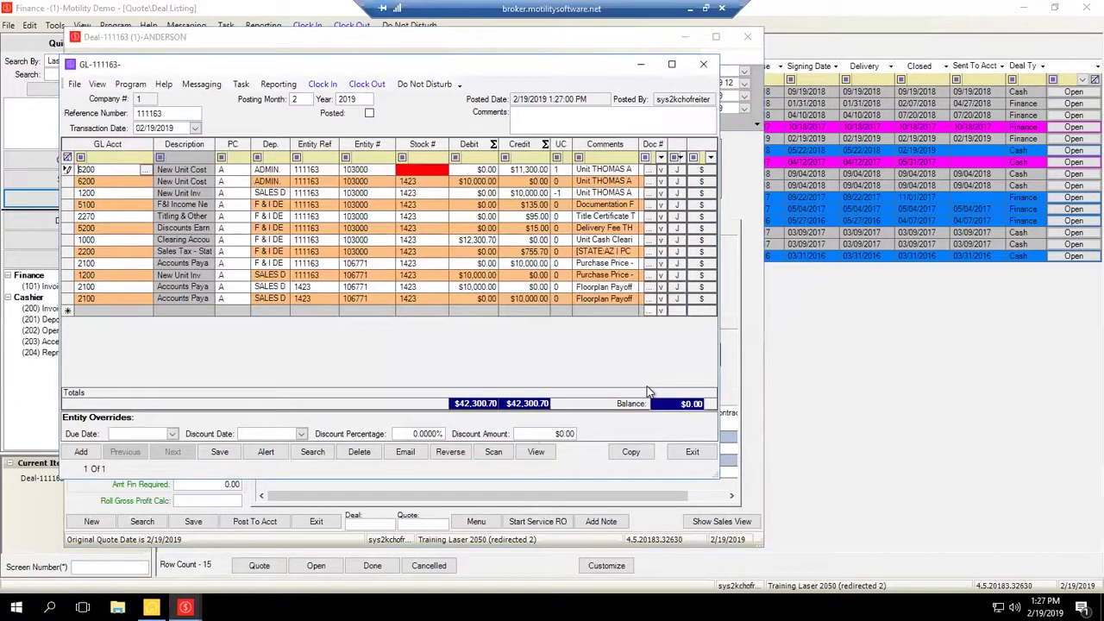
Fill in stock number 1423 on the first journal line and set its GL account to 5200.
{"action": "key", "text": "Tab"}
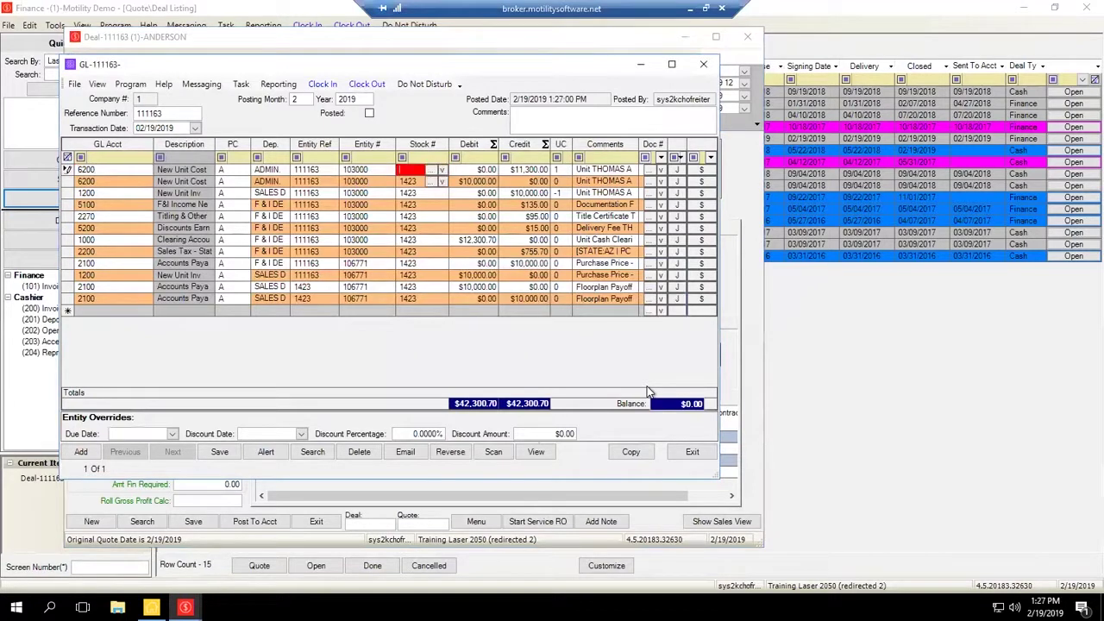
{"action": "type", "text": "1423"}
{"action": "key", "text": "Tab"}
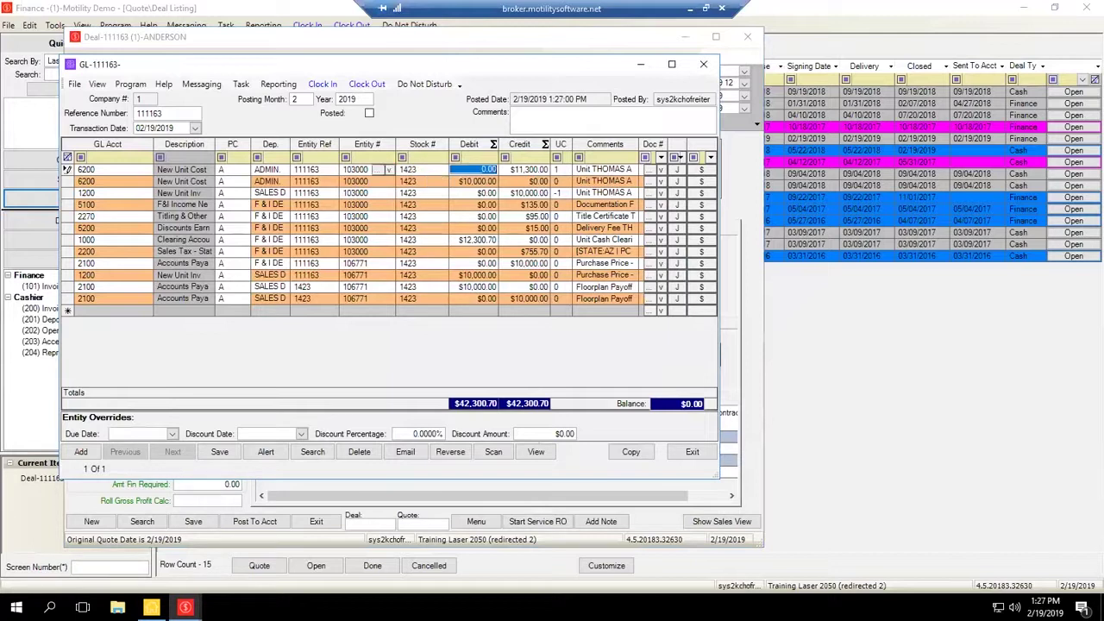
{"action": "left_click", "coordinate": [181, 181]}
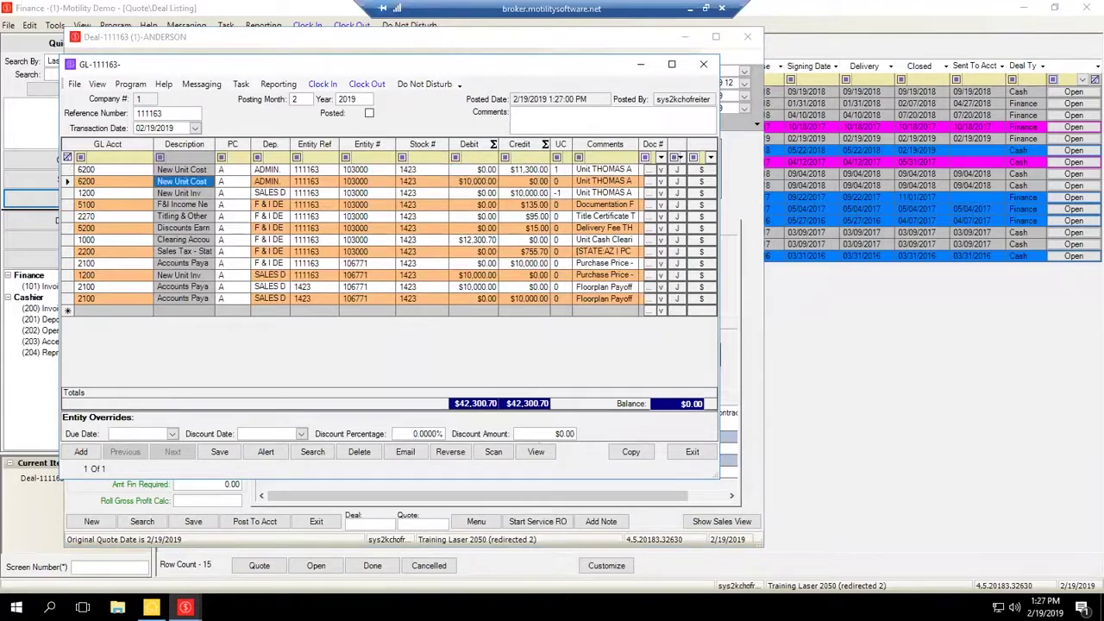
{"action": "left_click", "coordinate": [181, 170]}
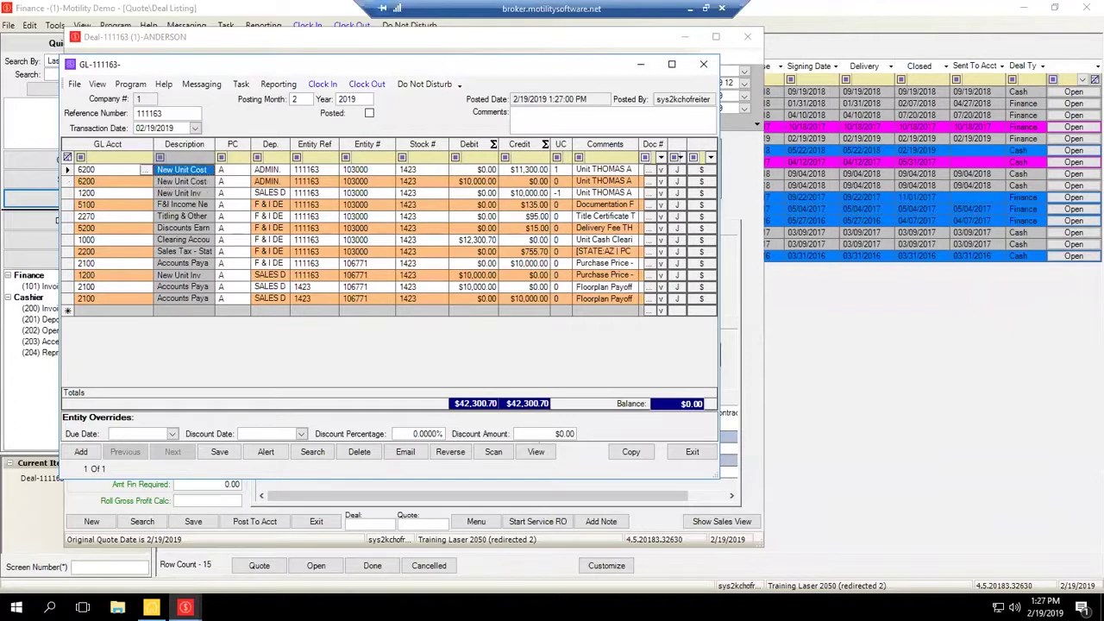
{"action": "left_click", "coordinate": [82, 170]}
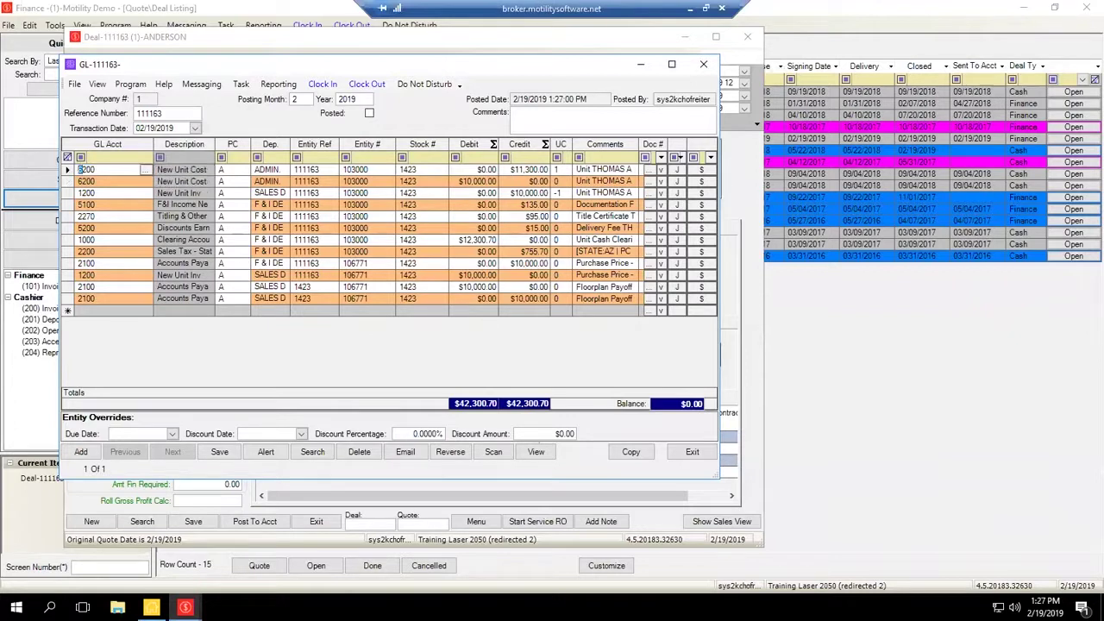
{"action": "type", "text": "5"}
{"action": "key", "text": "Tab"}
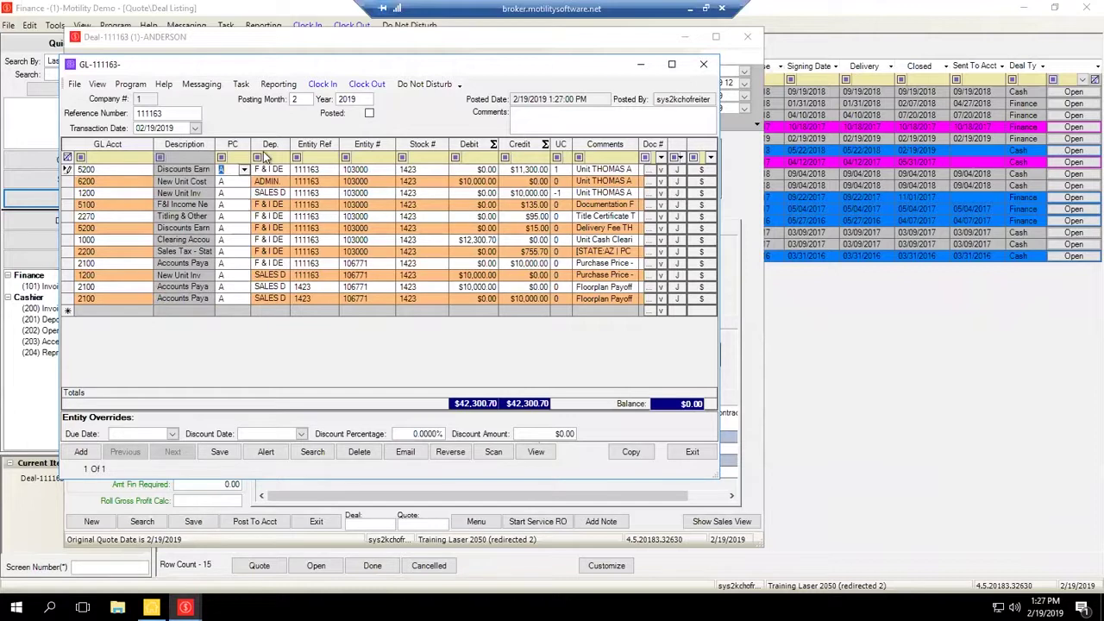
Examine the Floorplan Payoff and consignment Purchase Price lines of the journal entry, enlarging its window to show the full columns.
{"action": "left_click", "coordinate": [182, 298]}
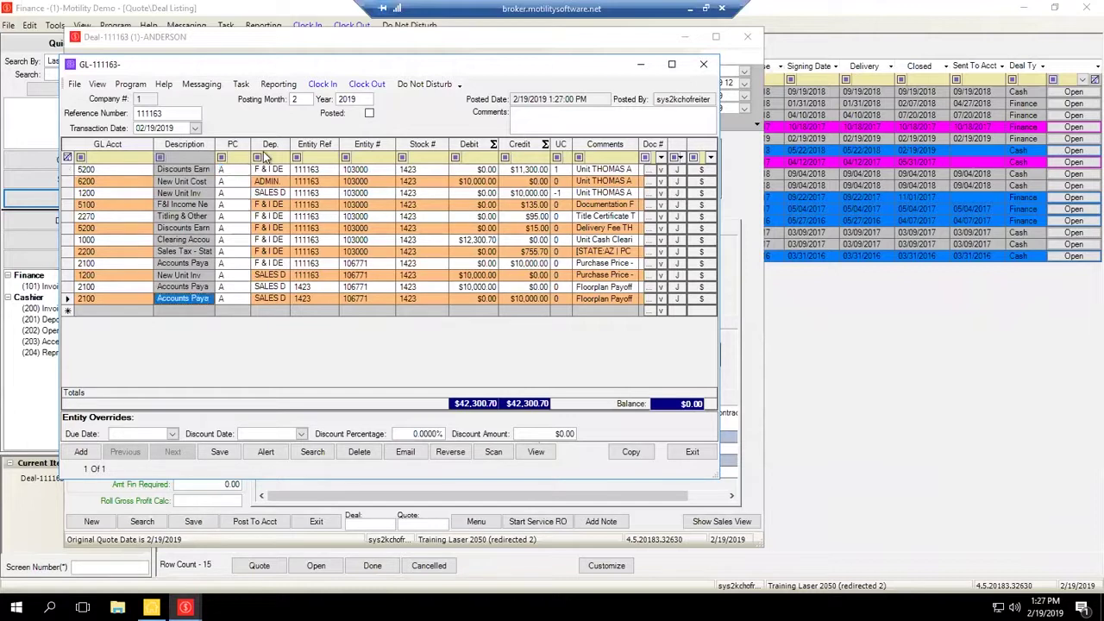
{"action": "key", "text": "Up"}
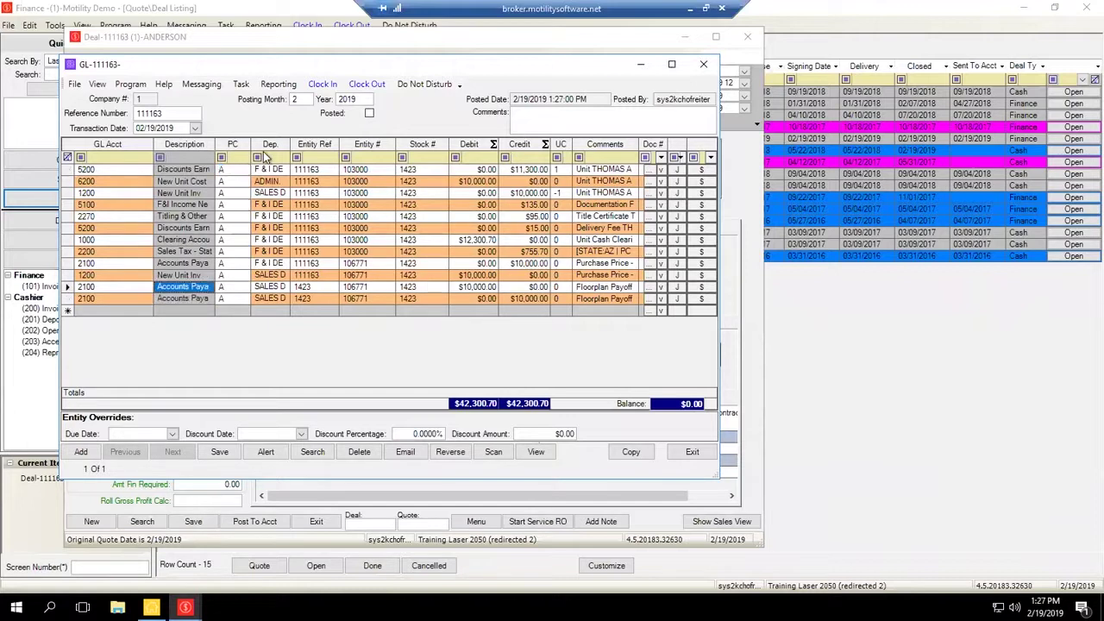
{"action": "key", "text": "Tab"}
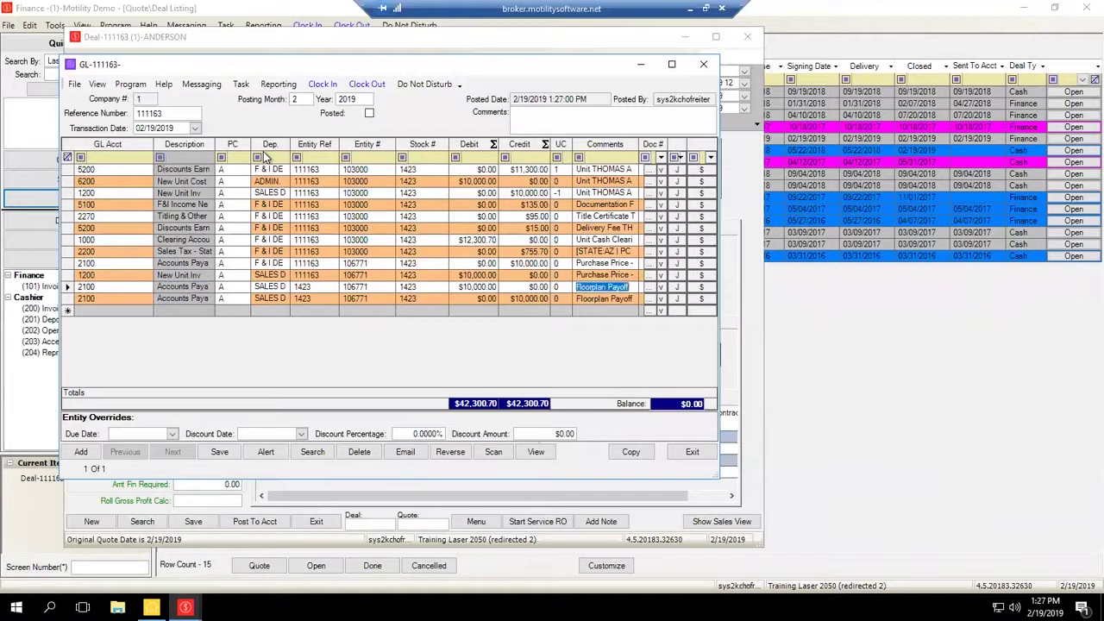
{"action": "key", "text": "Down"}
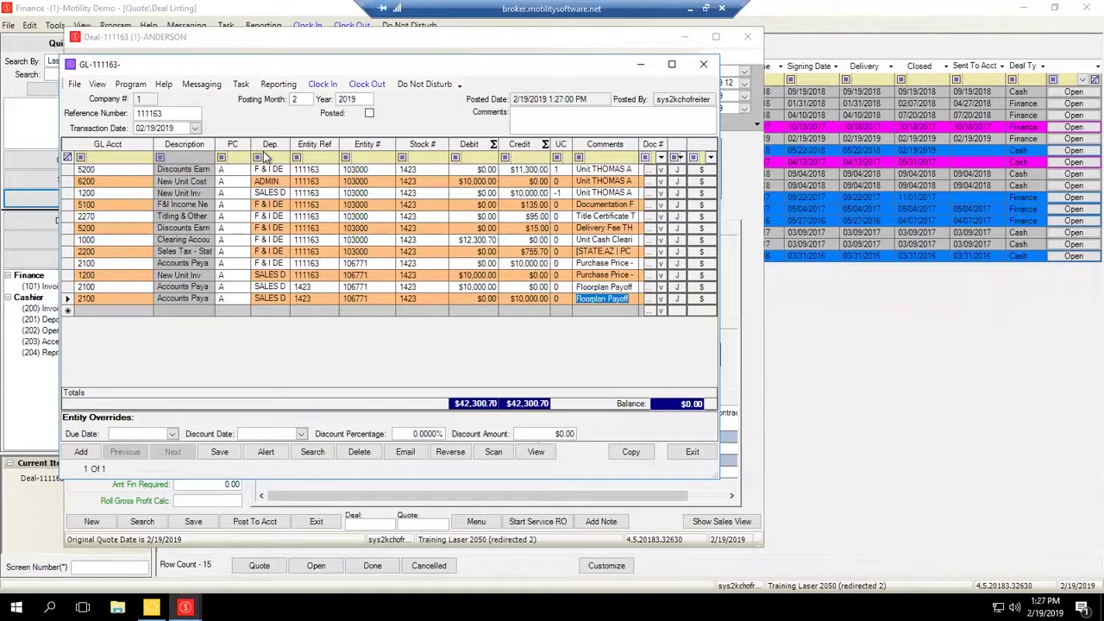
{"action": "key", "text": "Up"}
{"action": "key", "text": "Up"}
{"action": "key", "text": "Up"}
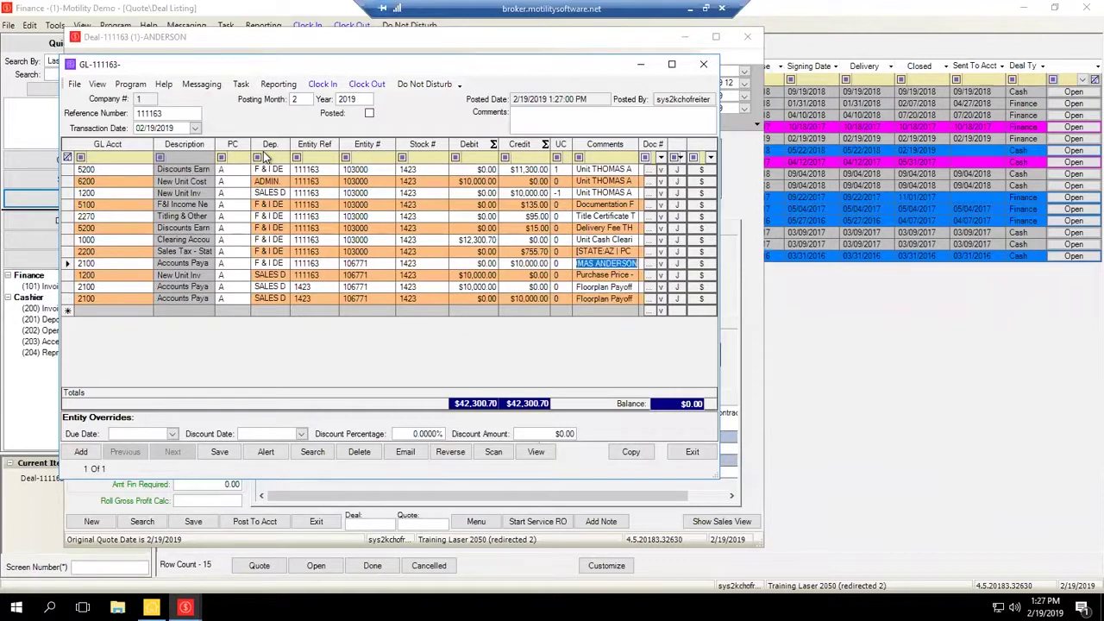
{"action": "key", "text": "Down"}
{"action": "key", "text": "Up"}
{"action": "left_click_drag", "start_coordinate": [716, 476], "coordinate": [998, 527]}
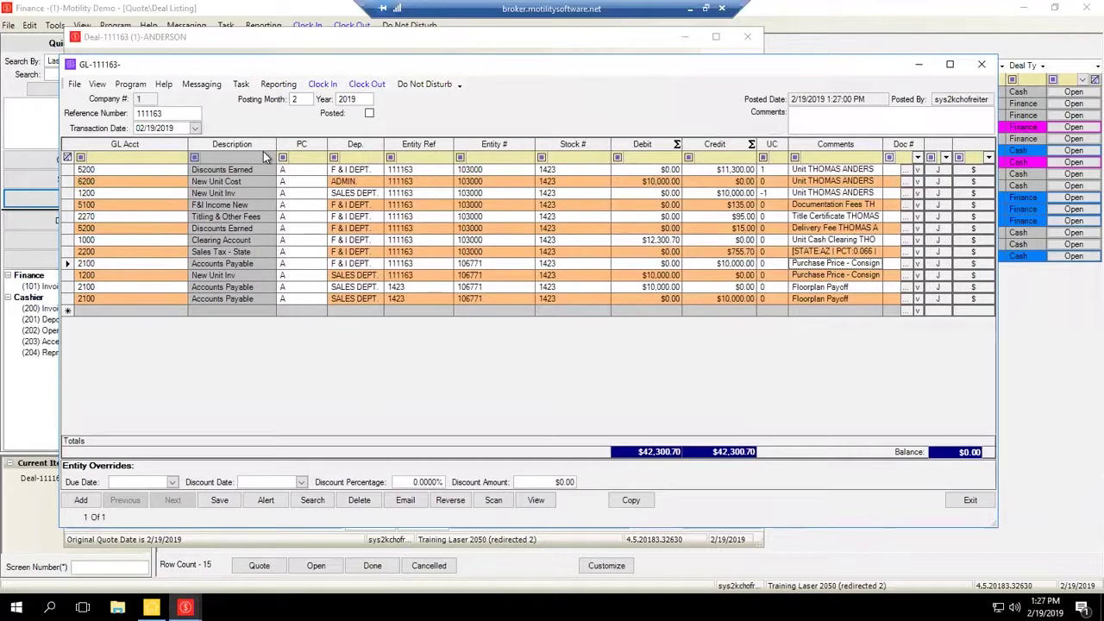
Delete the two Floorplan Payoff accounts payable lines from the journal entry.
{"action": "left_click", "coordinate": [653, 288]}
{"action": "key", "text": "shift+Down"}
{"action": "key", "text": "Delete"}
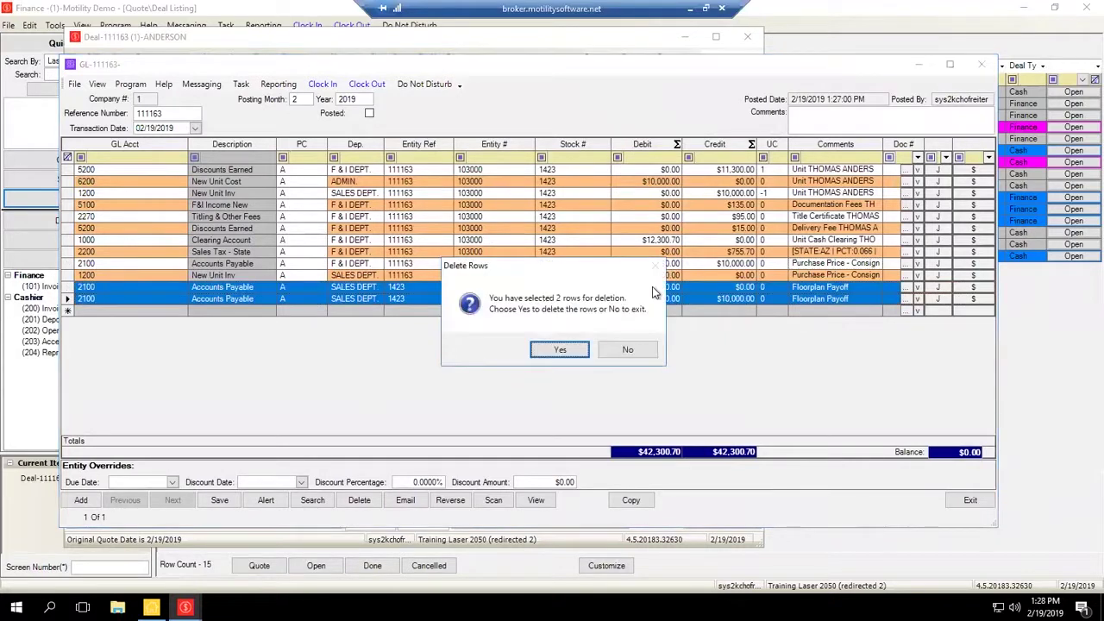
{"action": "key", "text": "Return"}
Compare the consignment Purchase Price payable and New Unit Inv lines with the inventory credit for stock number 1423.
{"action": "key", "text": "Tab"}
{"action": "key", "text": "Tab"}
{"action": "key", "text": "Tab"}
{"action": "key", "text": "Tab"}
{"action": "key", "text": "Tab"}
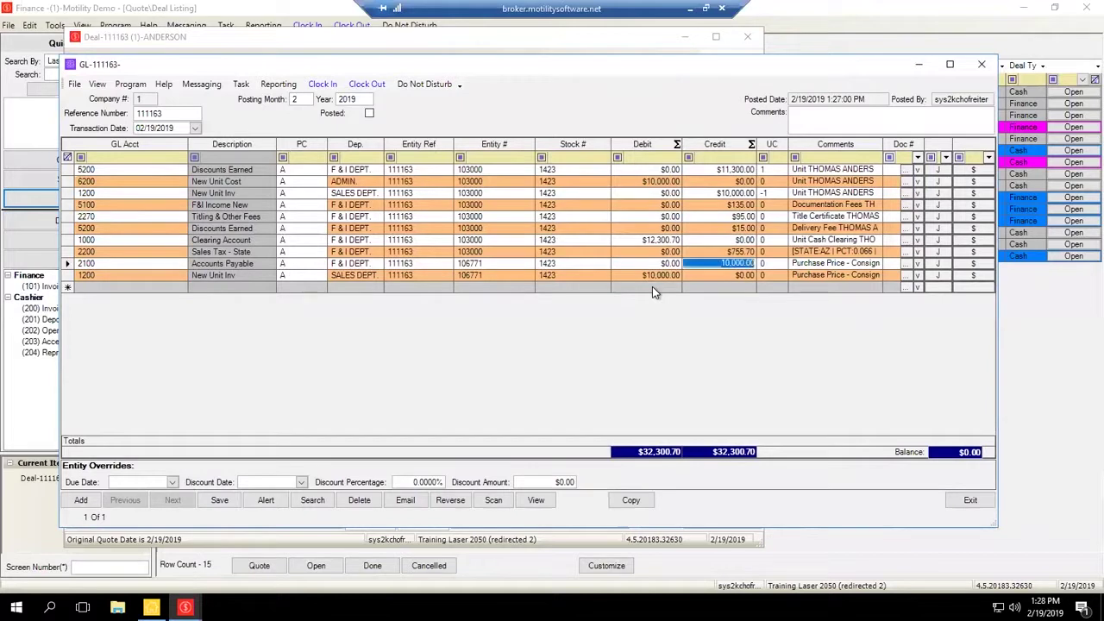
{"action": "key", "text": "Down"}
{"action": "key", "text": "Home"}
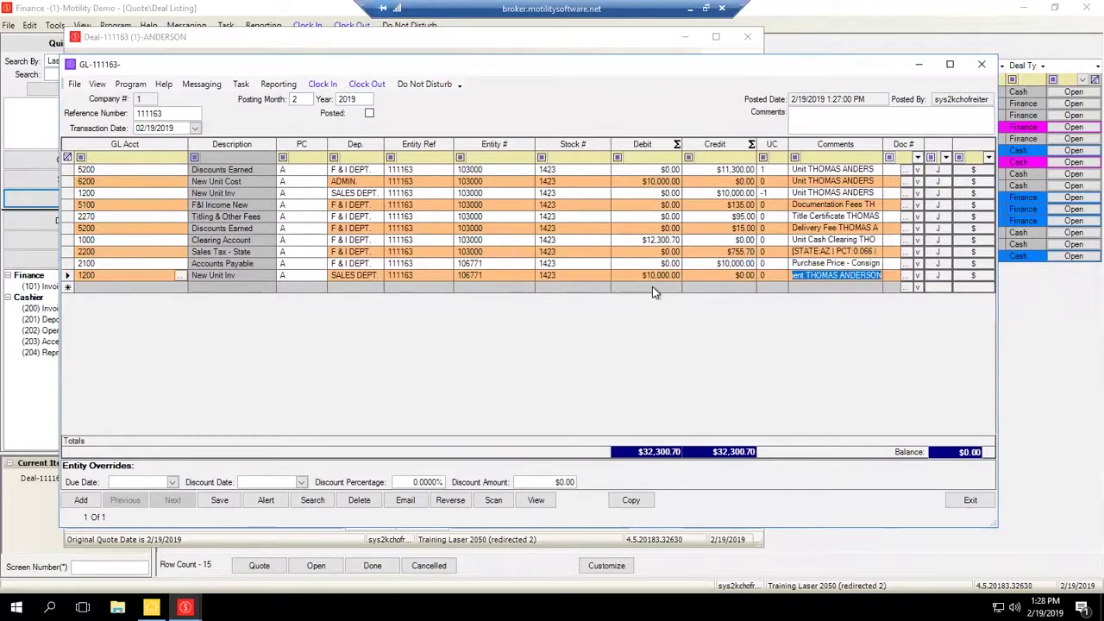
{"action": "key", "text": "Tab"}
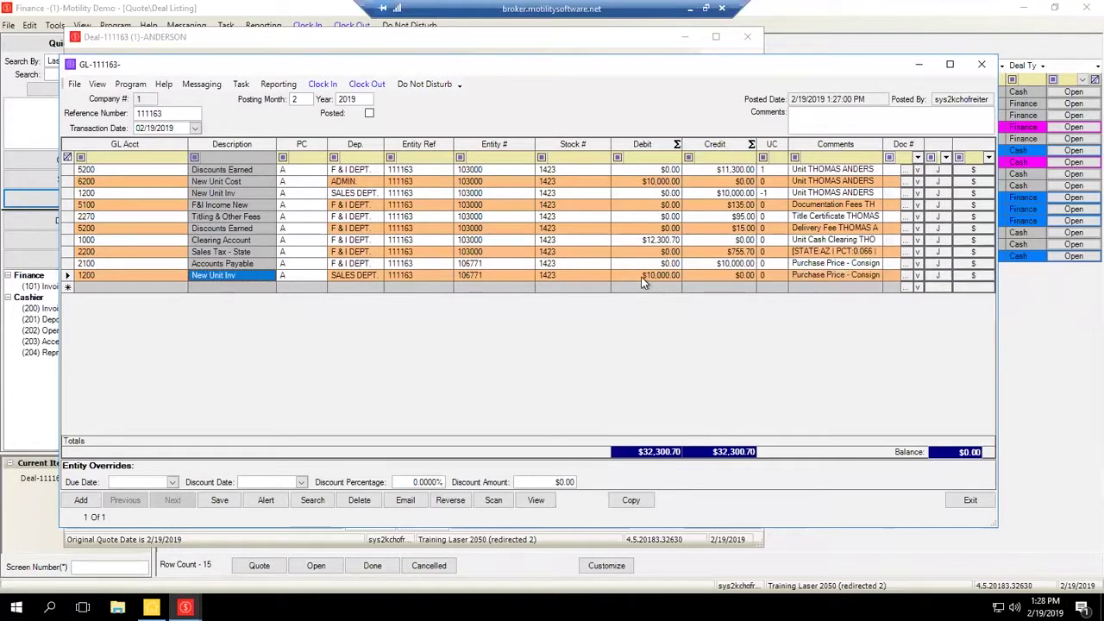
{"action": "left_click", "coordinate": [643, 278]}
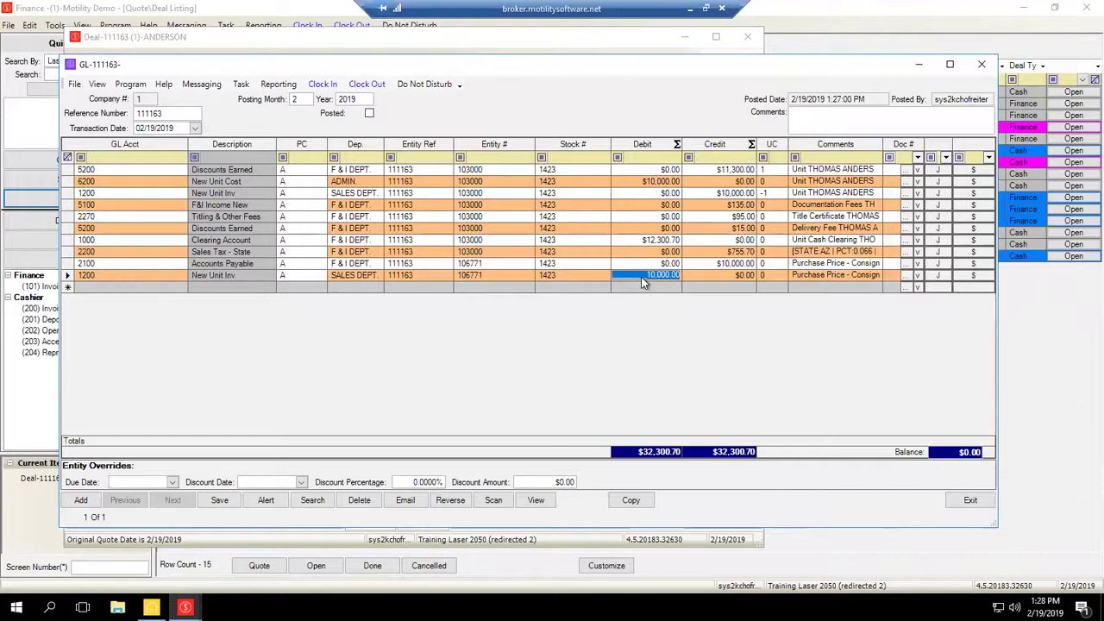
{"action": "left_click", "coordinate": [723, 194]}
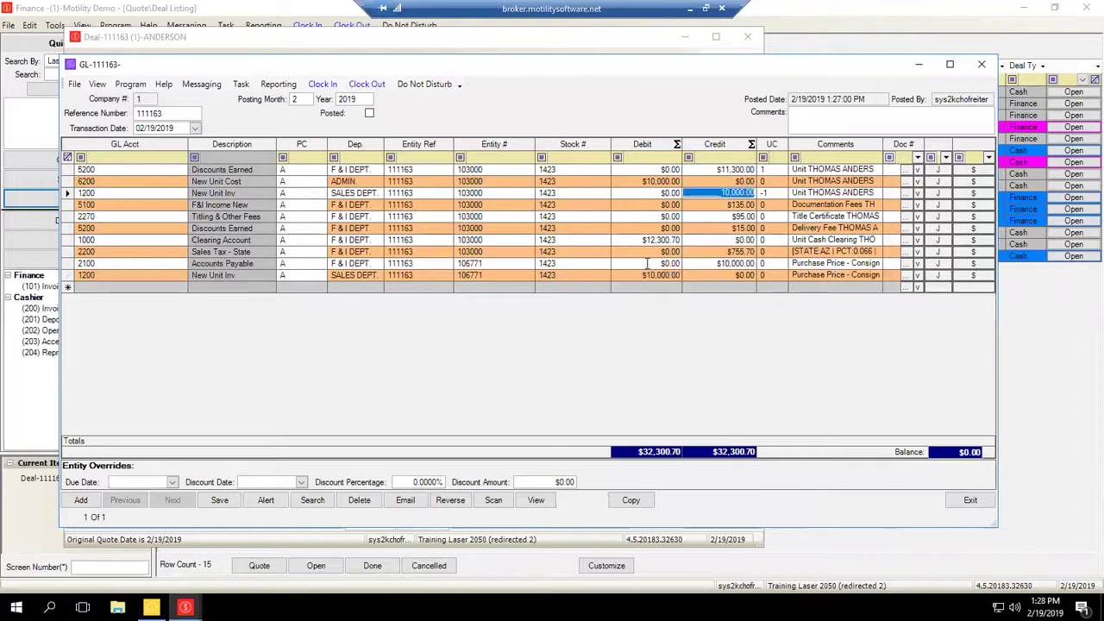
{"action": "key", "text": "Down"}
{"action": "key", "text": "Down"}
{"action": "key", "text": "Down"}
{"action": "key", "text": "Down"}
{"action": "key", "text": "Down"}
{"action": "key", "text": "Down"}
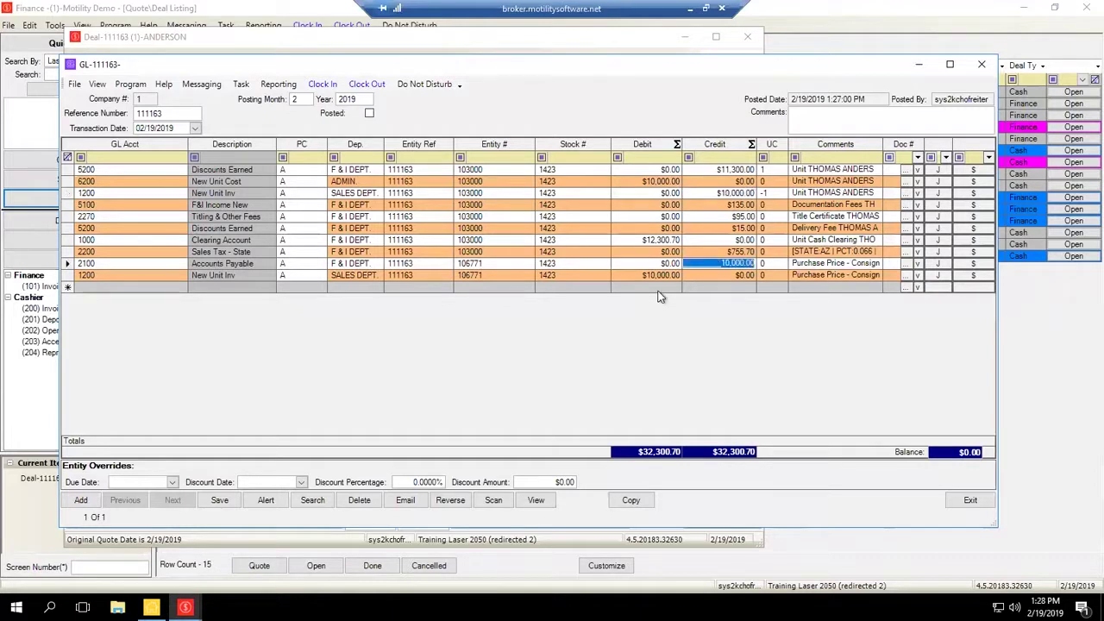
{"action": "key", "text": "Home"}
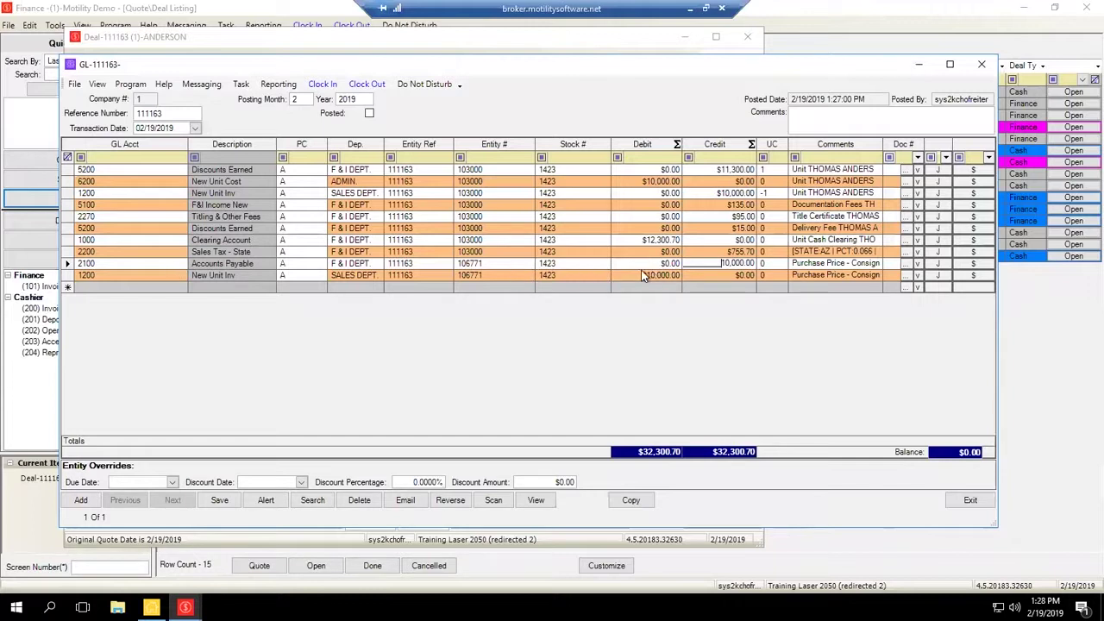
{"action": "left_click", "coordinate": [643, 275], "text": "shift"}
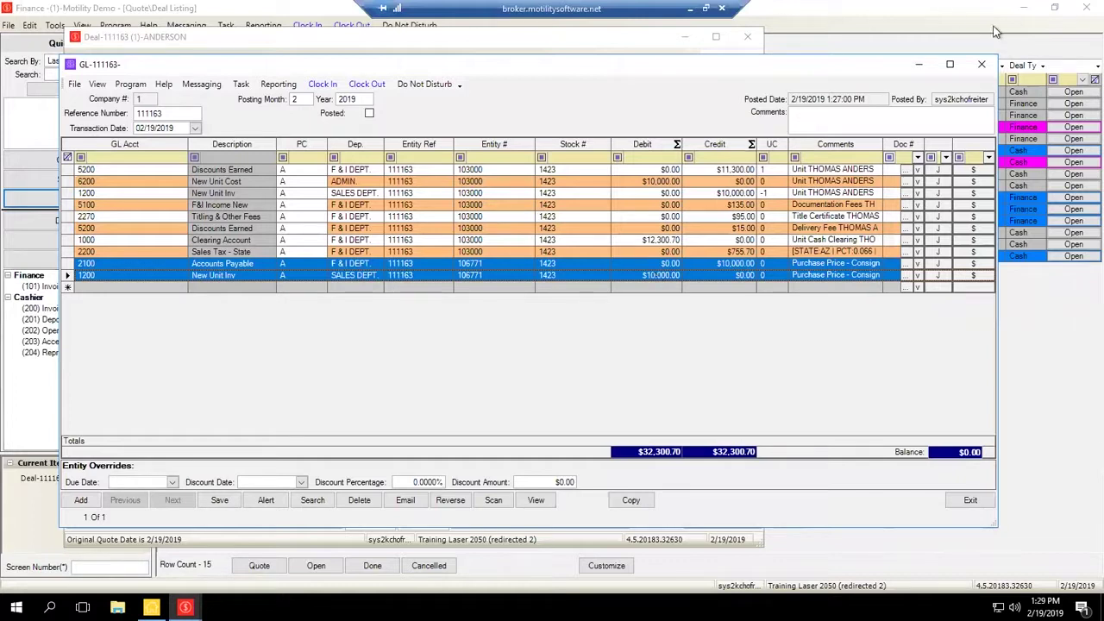
Close the journal entry without saving its changes and leave the deal for the Infinity Main Menu.
{"action": "left_click", "coordinate": [982, 67]}
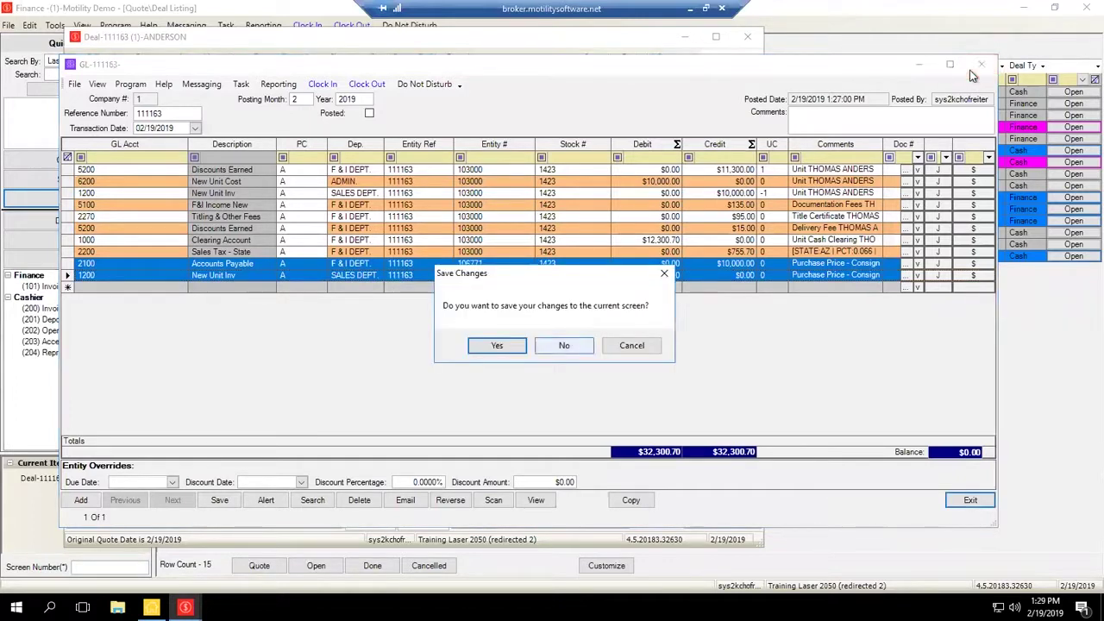
{"action": "key", "text": "Tab"}
{"action": "key", "text": "Return"}
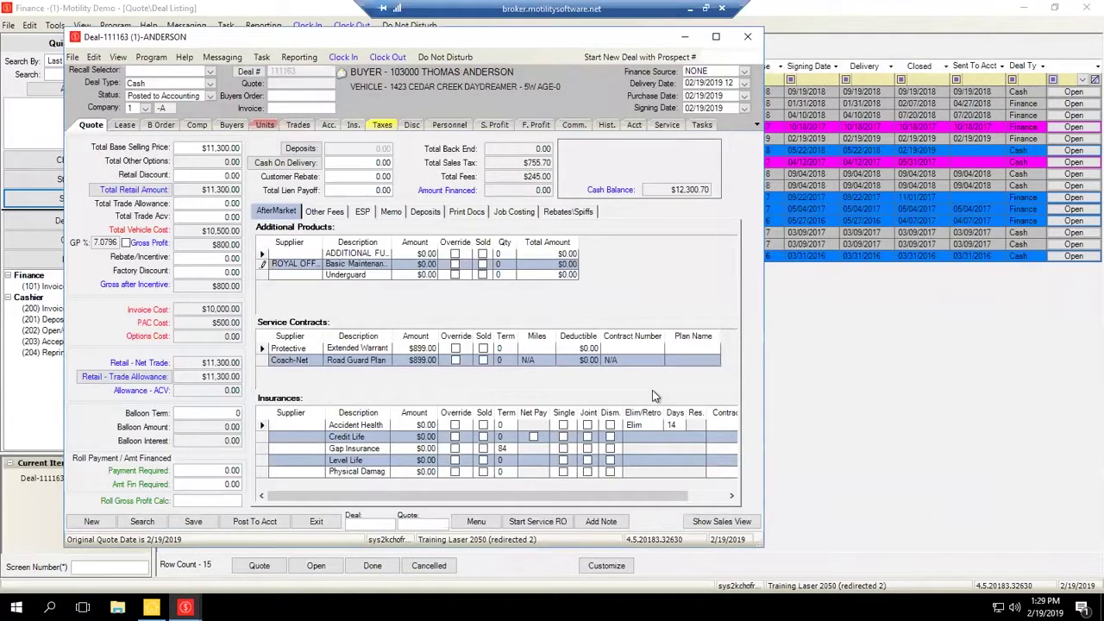
{"action": "double_click", "coordinate": [76, 39]}
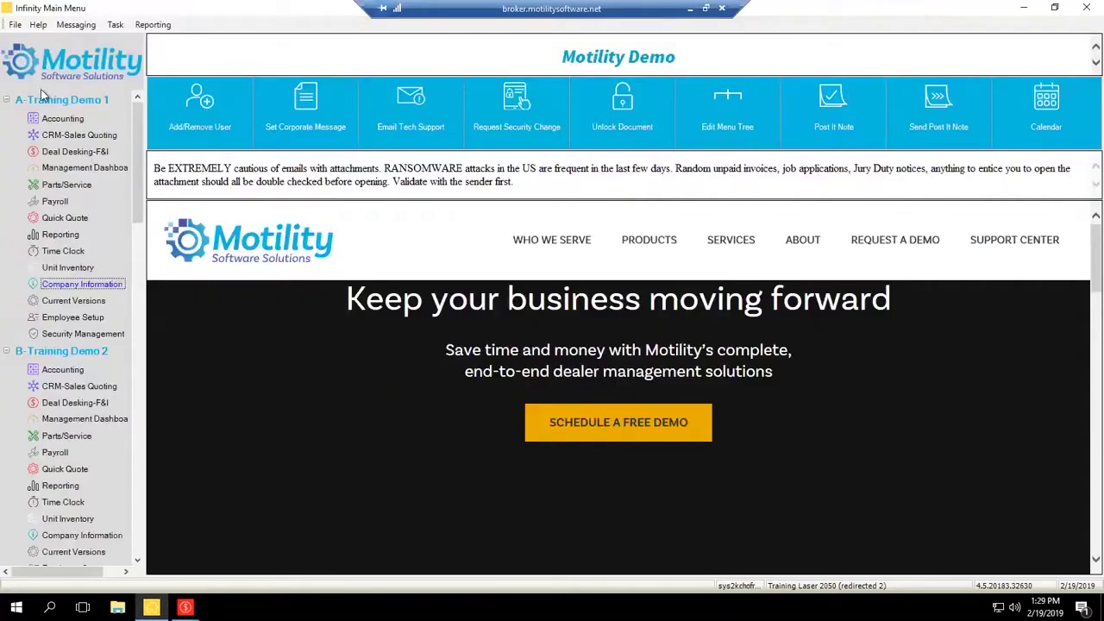
{"action": "key", "text": "alt+F4"}
Open Accounting for company 1 and start a new check in Write Check/Drafts on the Main Checking Account.
{"action": "double_click", "coordinate": [55, 119]}
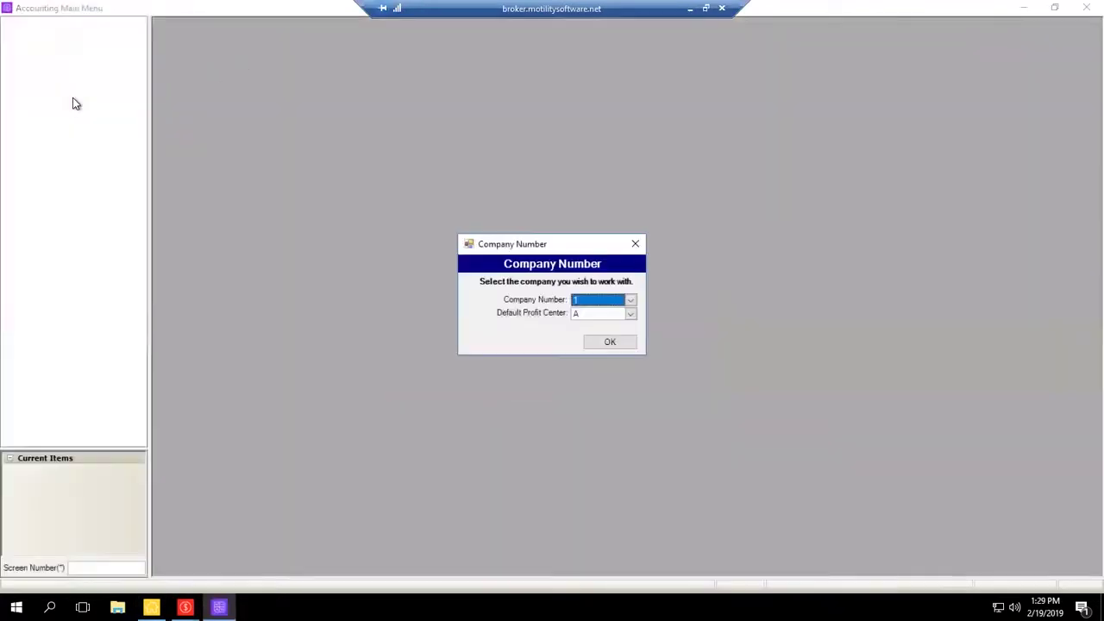
{"action": "key", "text": "Return"}
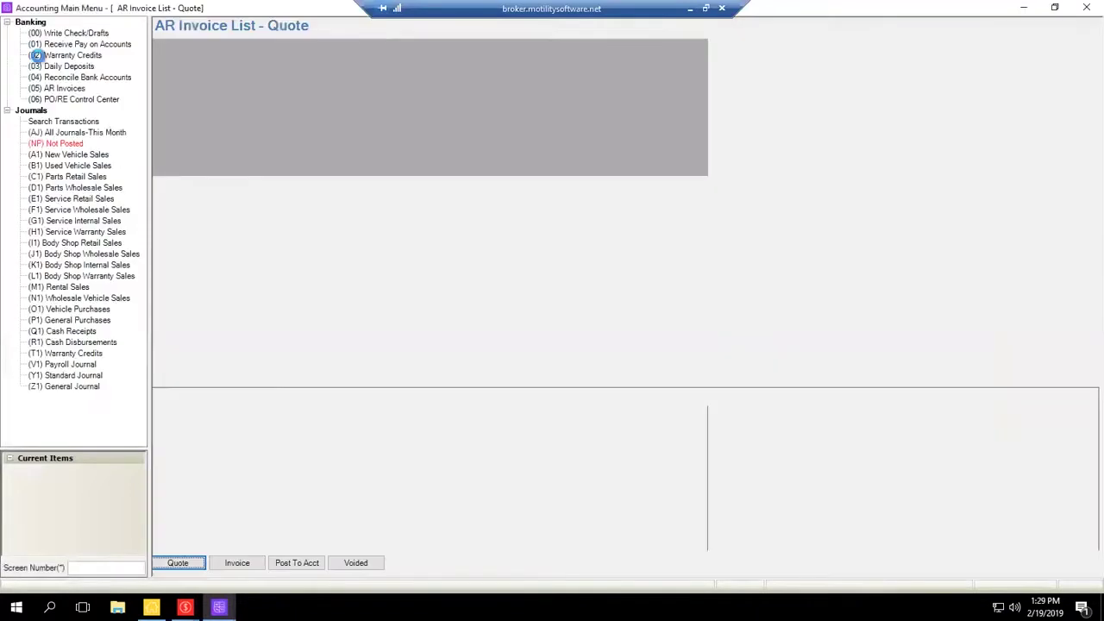
{"action": "double_click", "coordinate": [53, 49]}
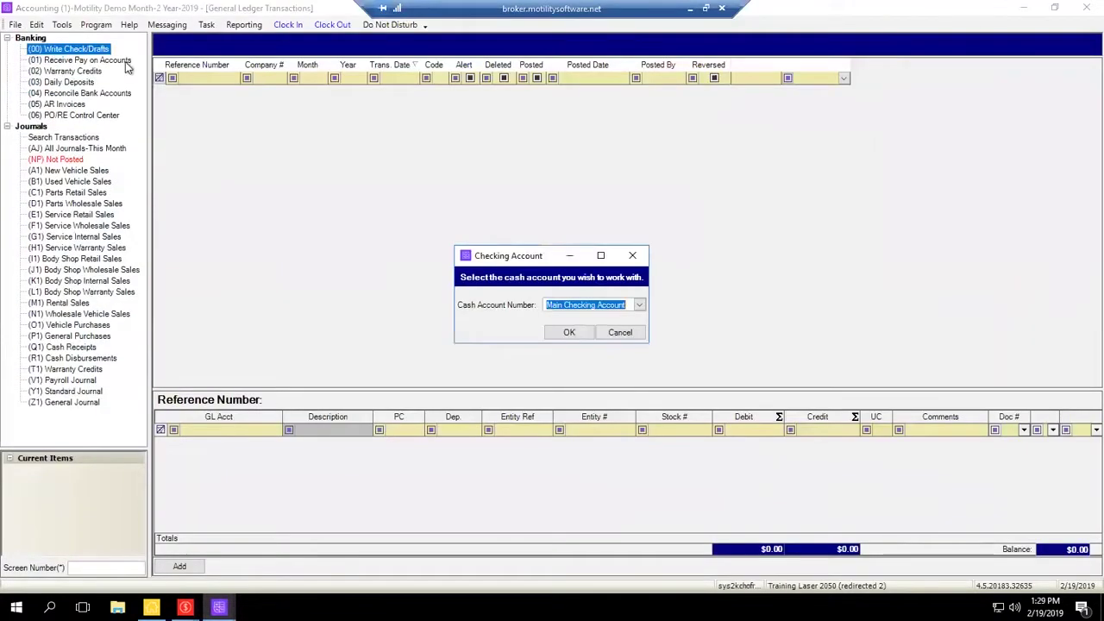
{"action": "key", "text": "Return"}
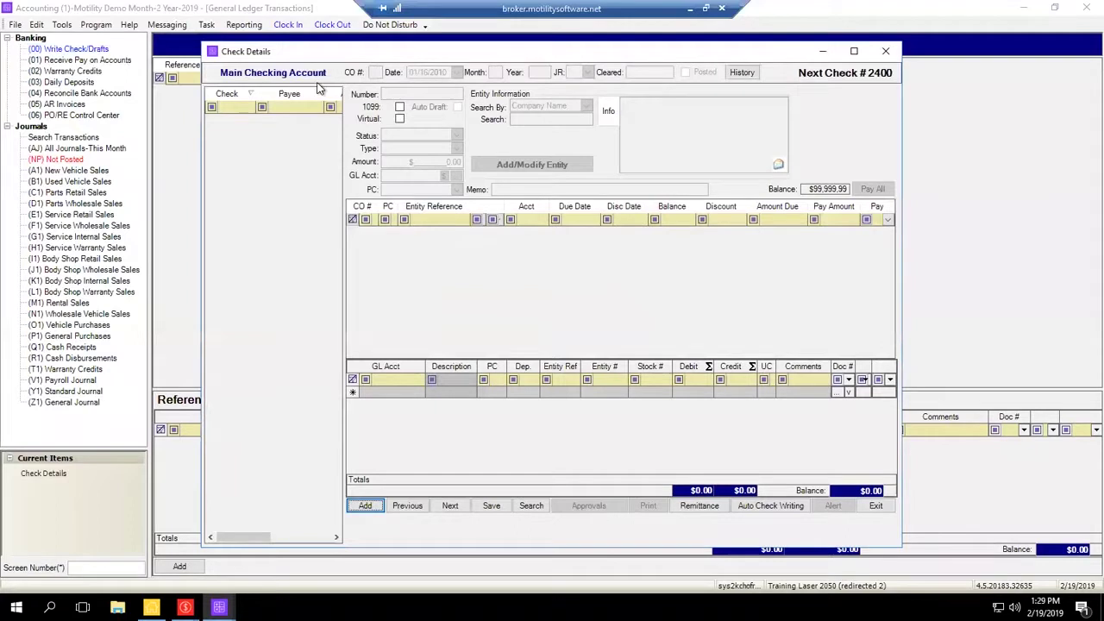
{"action": "key", "text": "Return"}
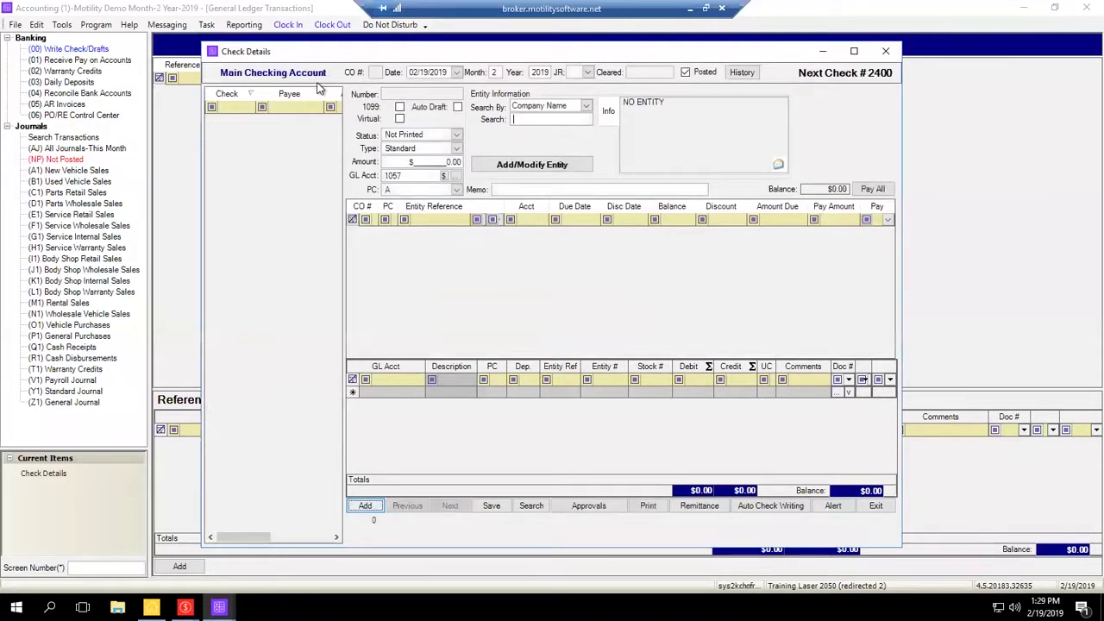
Search the check's payee entities by last name for the consignor.
{"action": "key", "text": "Down"}
{"action": "key", "text": "Return"}
{"action": "type", "text": "andesron"}
{"action": "key", "text": "Return"}
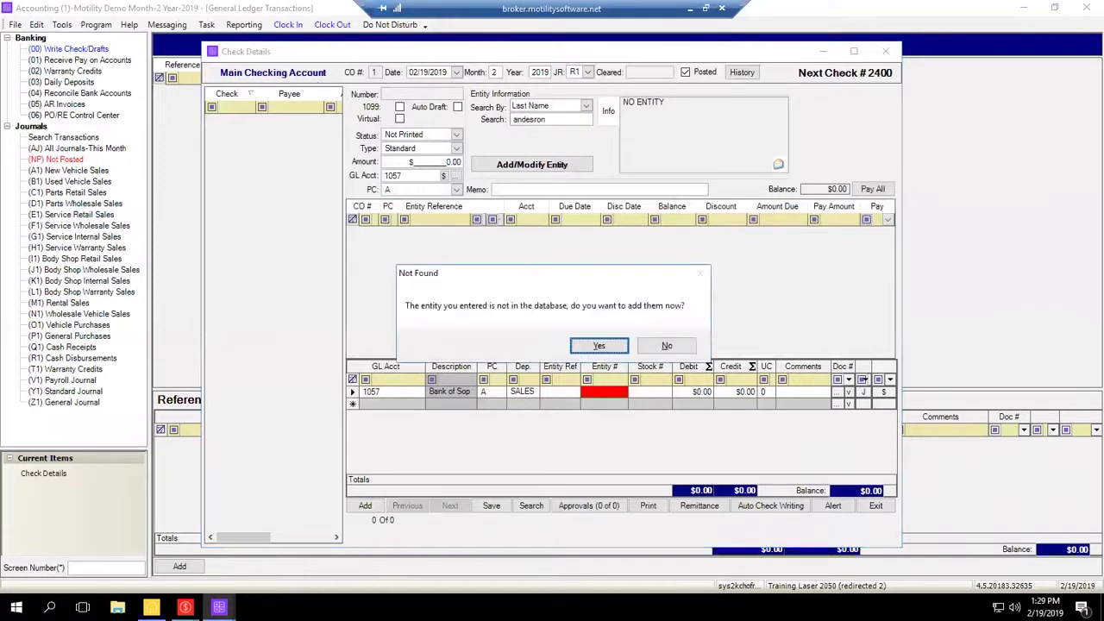
{"action": "left_click", "coordinate": [657, 348]}
{"action": "key", "text": "ctrl+a"}
{"action": "type", "text": "anderson"}
{"action": "key", "text": "Return"}
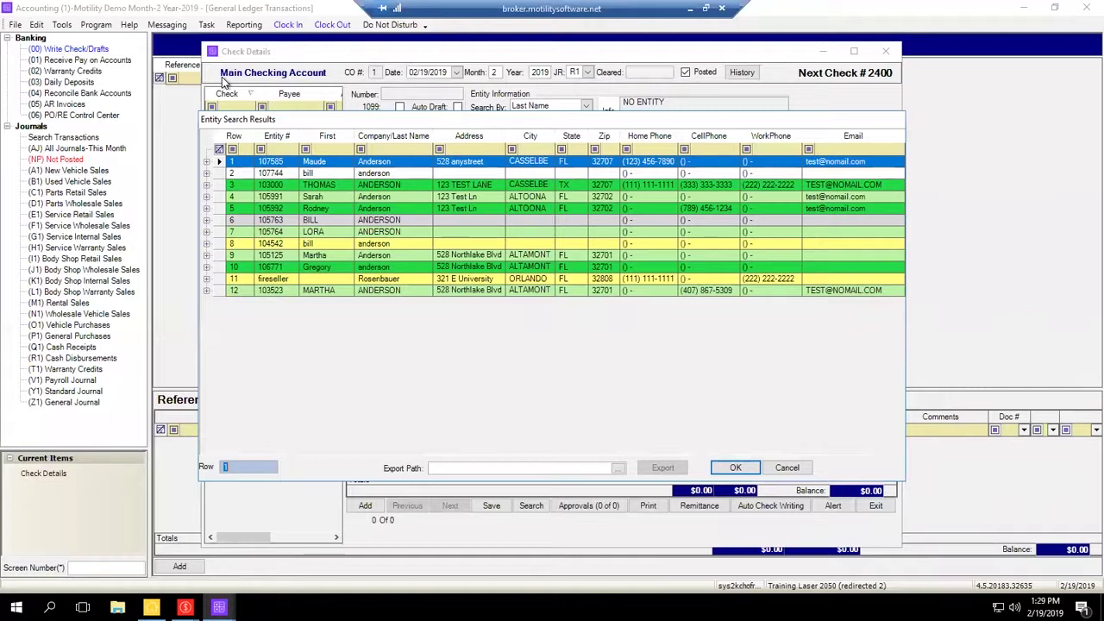
Switch to Finance and open the Consignment details of stock number 1423 from its completed deal to look up the consignor.
{"action": "left_click", "coordinate": [184, 608]}
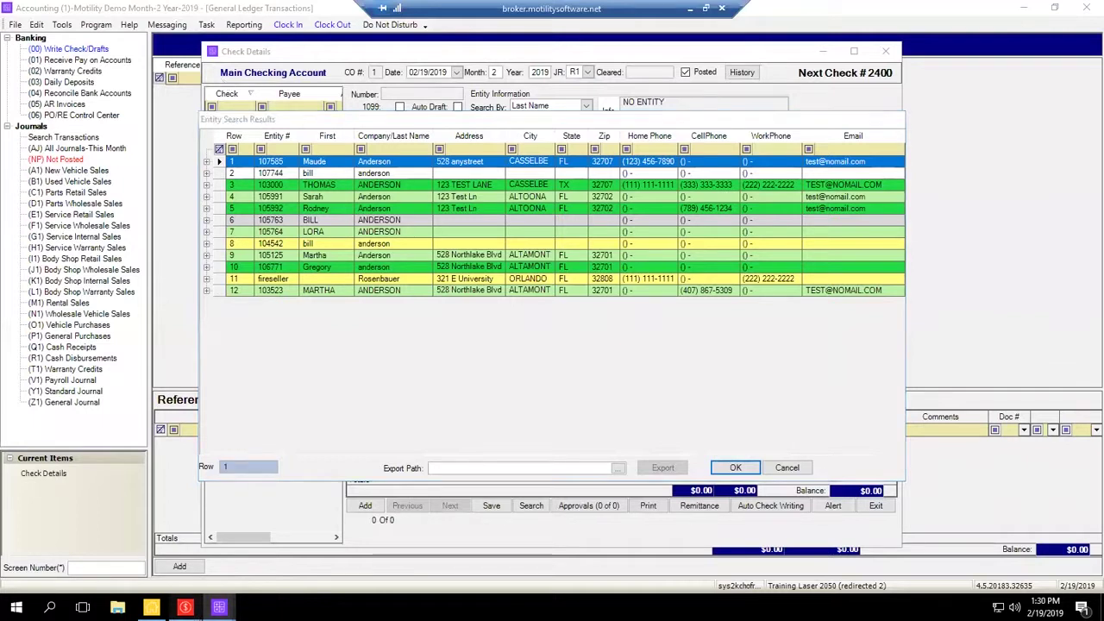
{"action": "left_click", "coordinate": [261, 483]}
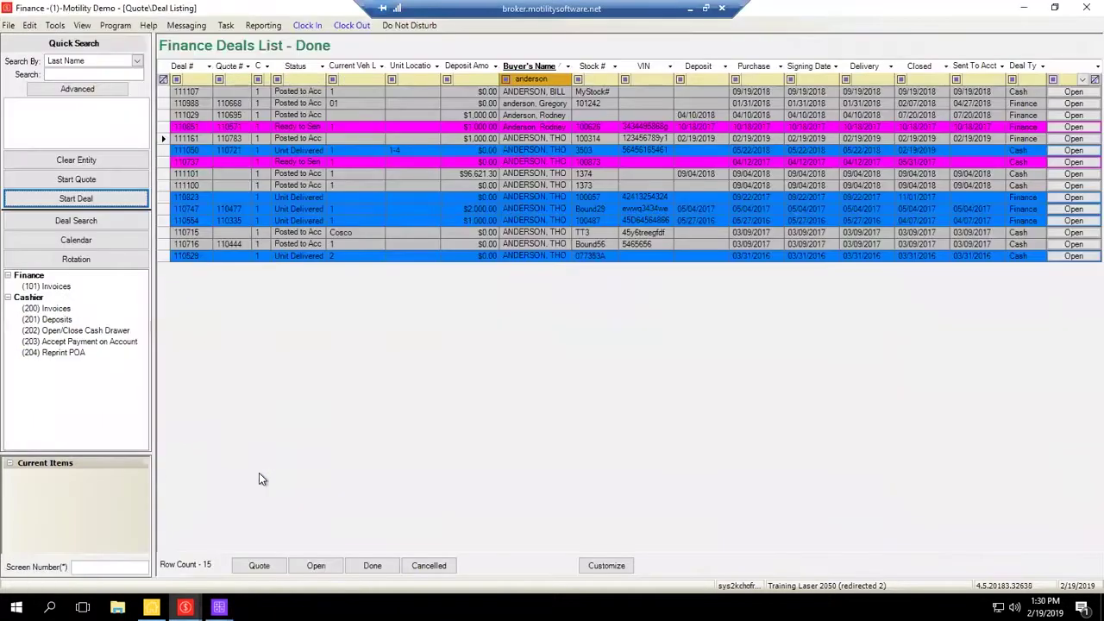
{"action": "left_click", "coordinate": [372, 564]}
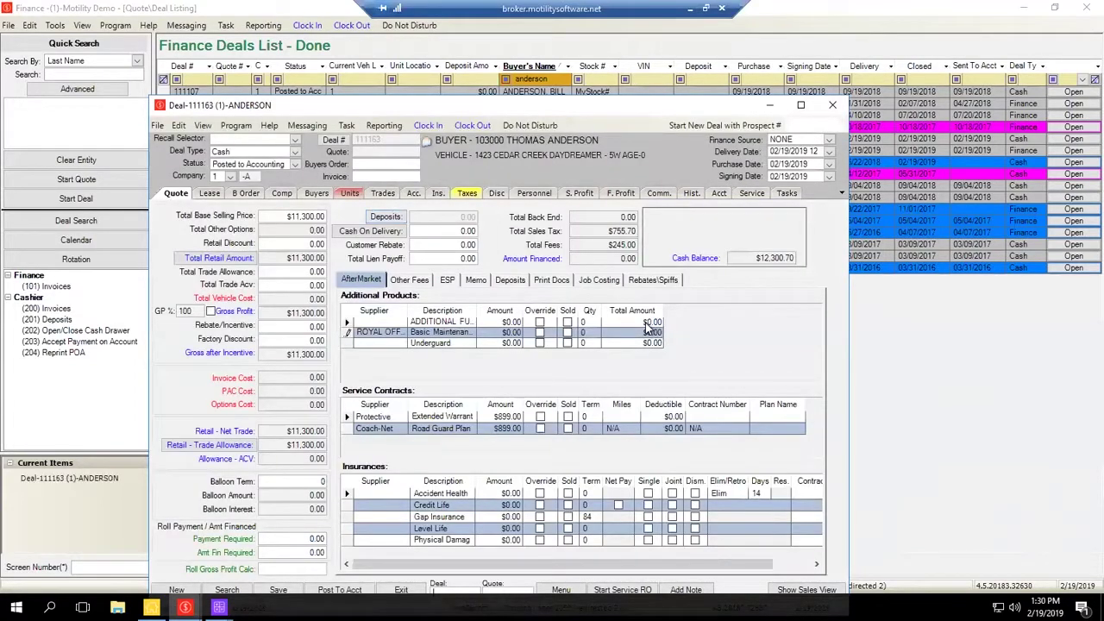
{"action": "left_click", "coordinate": [355, 541]}
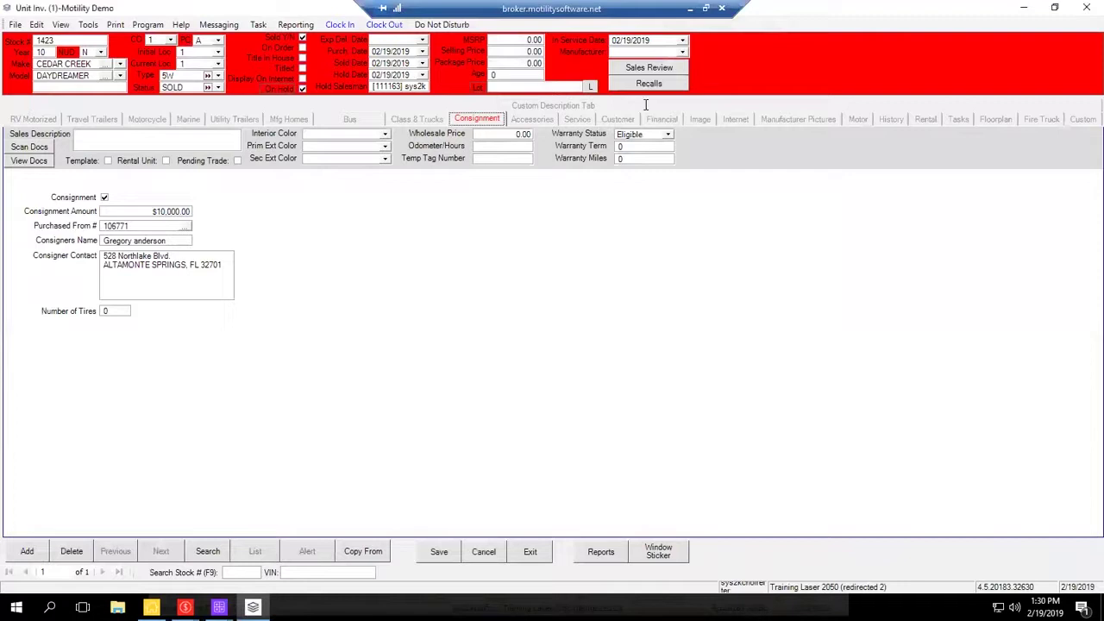
Return to the check's entity search results and choose row 10, the consignor, as payee.
{"action": "mouse_move", "coordinate": [219, 607]}
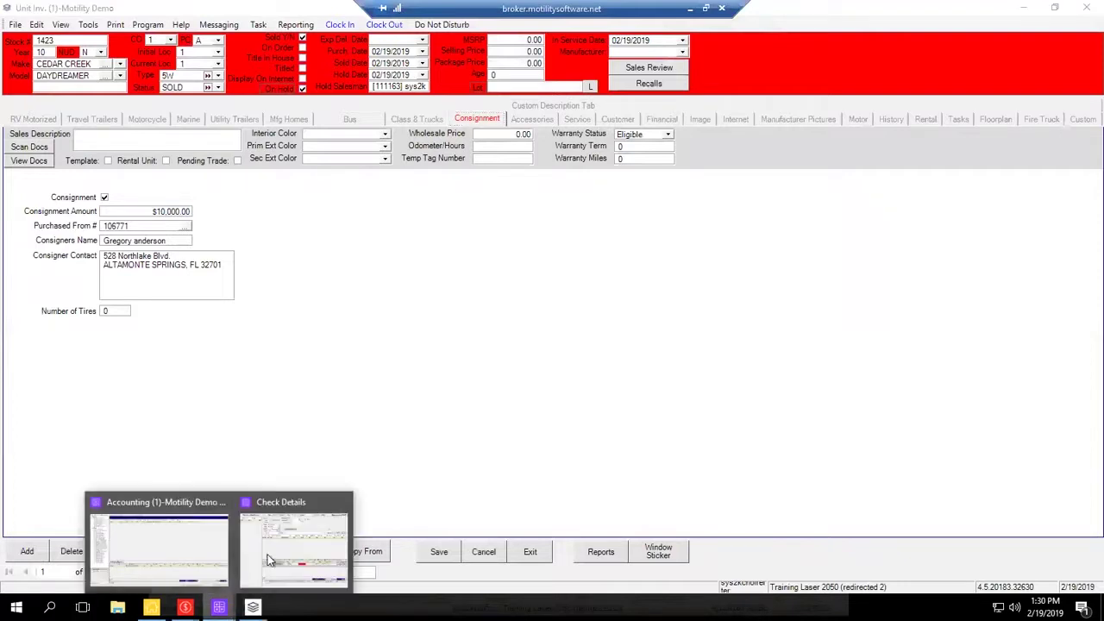
{"action": "left_click", "coordinate": [263, 547]}
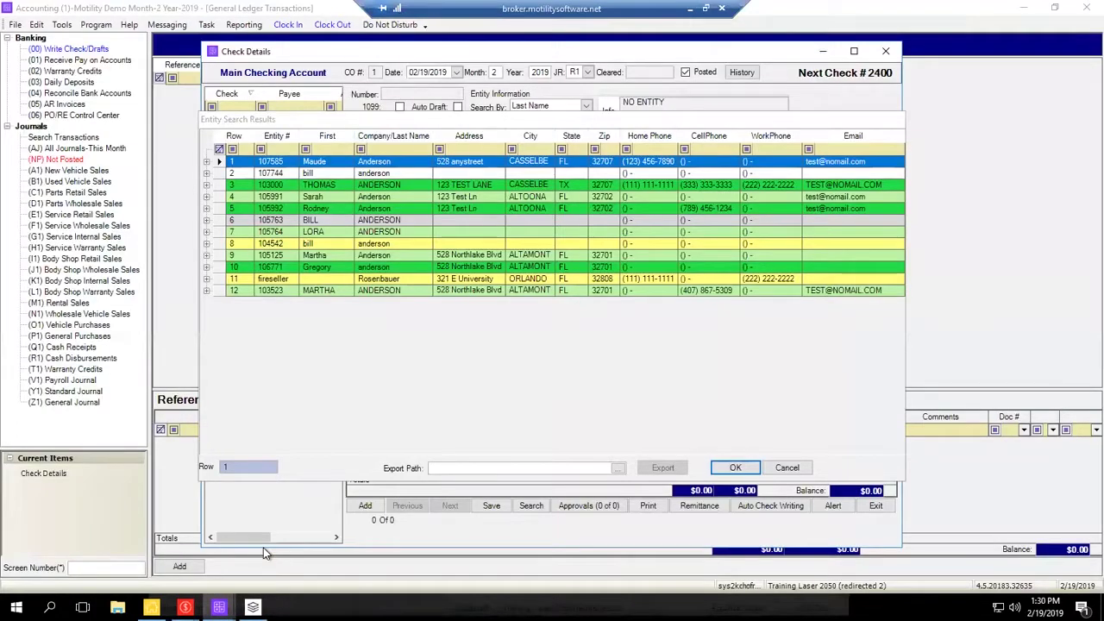
{"action": "type", "text": "10"}
{"action": "key", "text": "Return"}
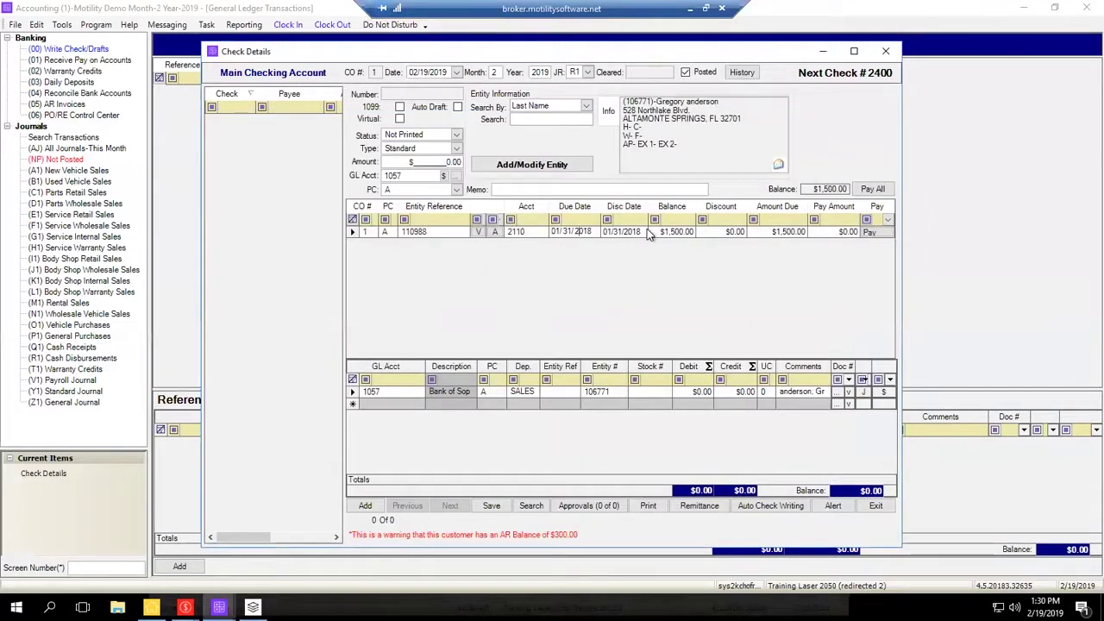
{"action": "key", "text": "Tab"}
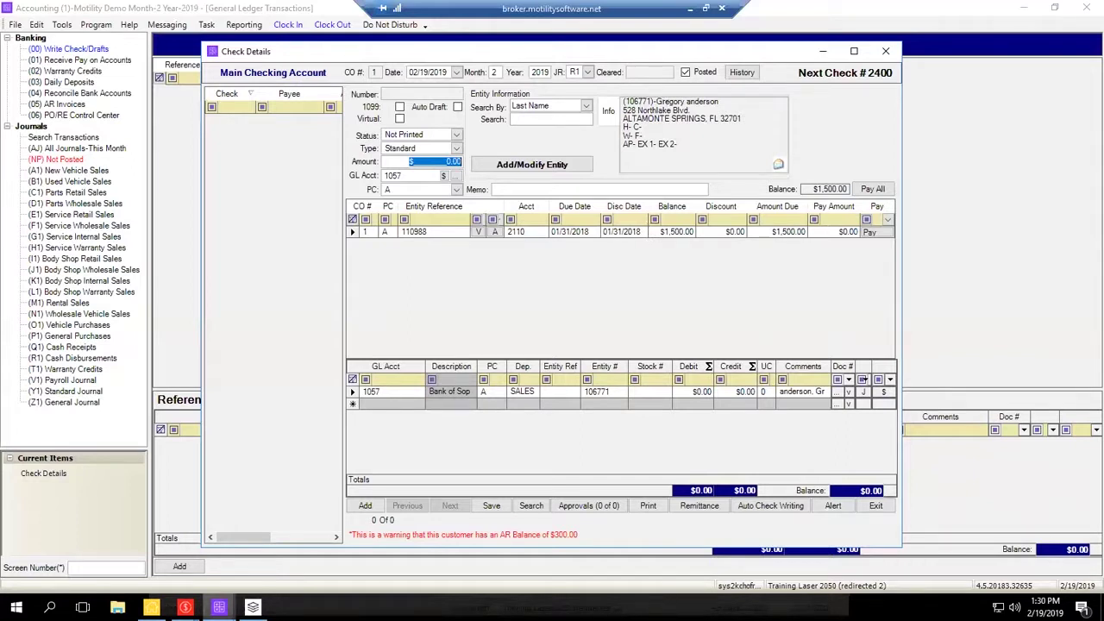
Close the inventory record of stock number 1423 and acknowledge the serial number verification notice.
{"action": "left_click", "coordinate": [253, 608]}
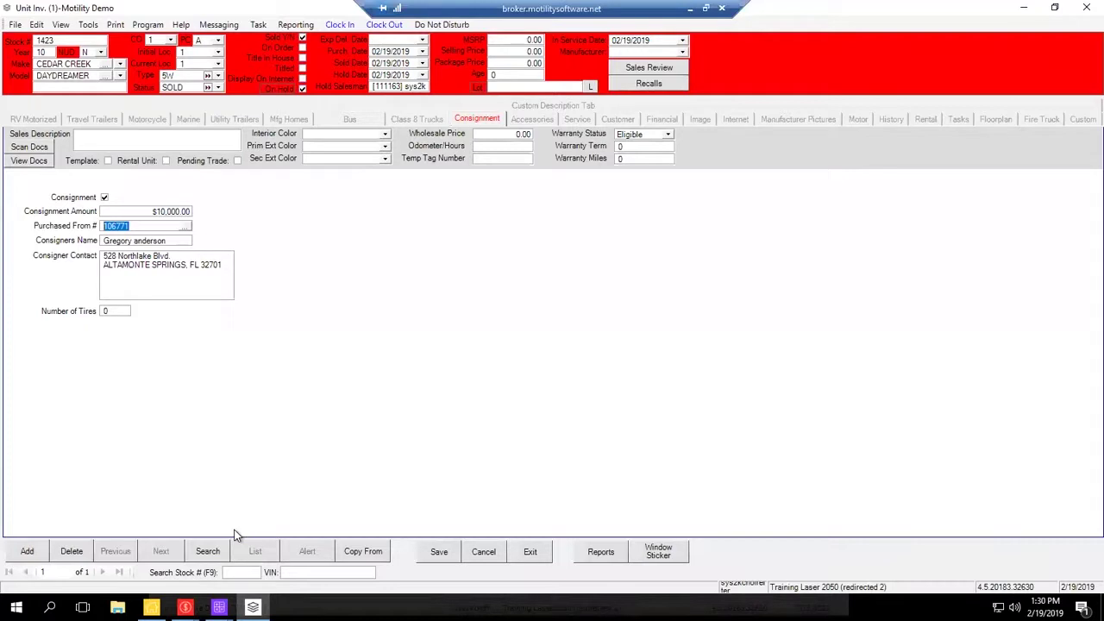
{"action": "left_click", "coordinate": [184, 607]}
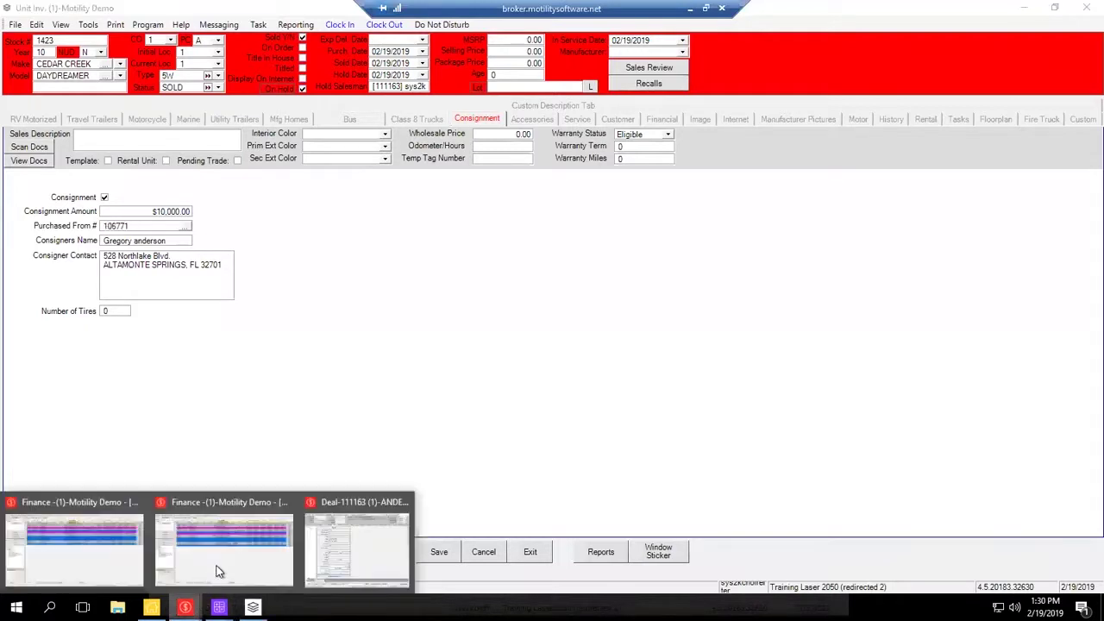
{"action": "left_click", "coordinate": [357, 541]}
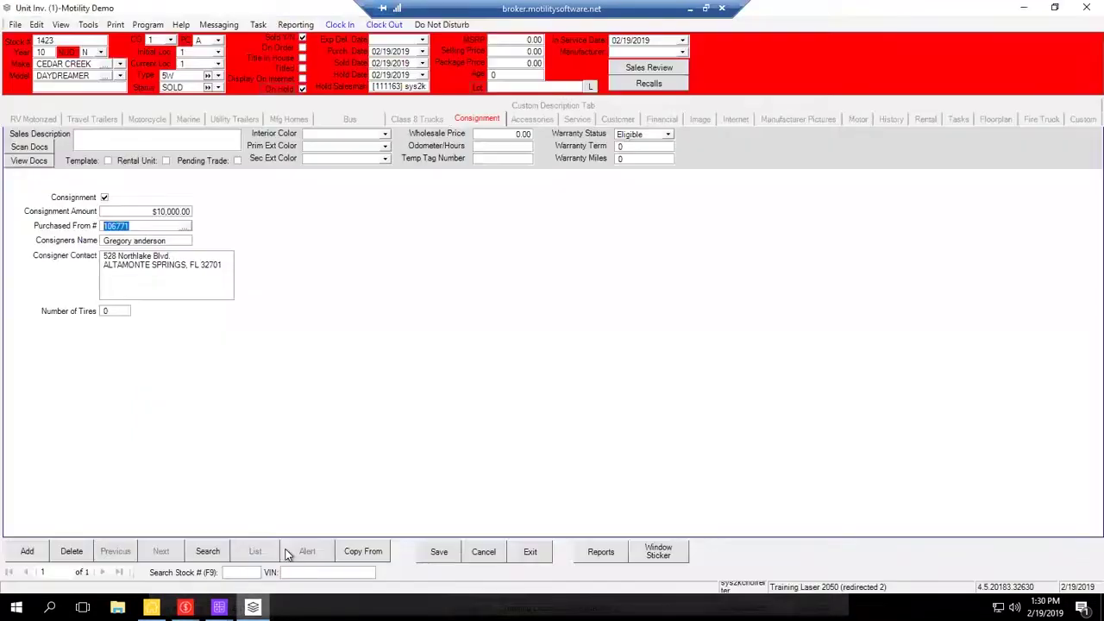
{"action": "left_click", "coordinate": [253, 607]}
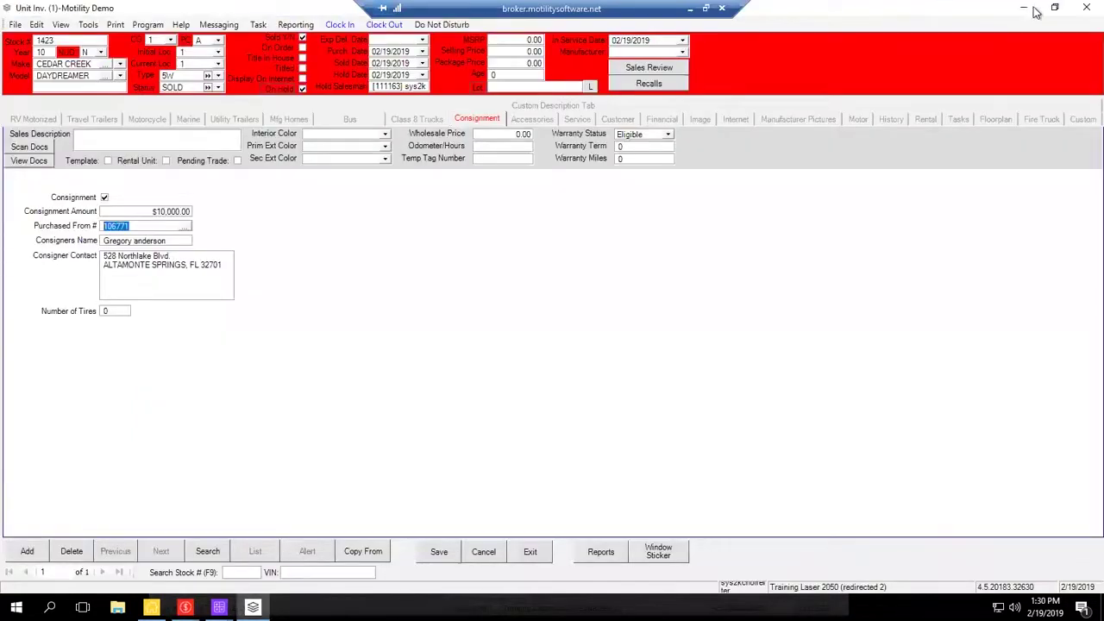
{"action": "left_click", "coordinate": [8, 7]}
{"action": "left_click", "coordinate": [43, 71]}
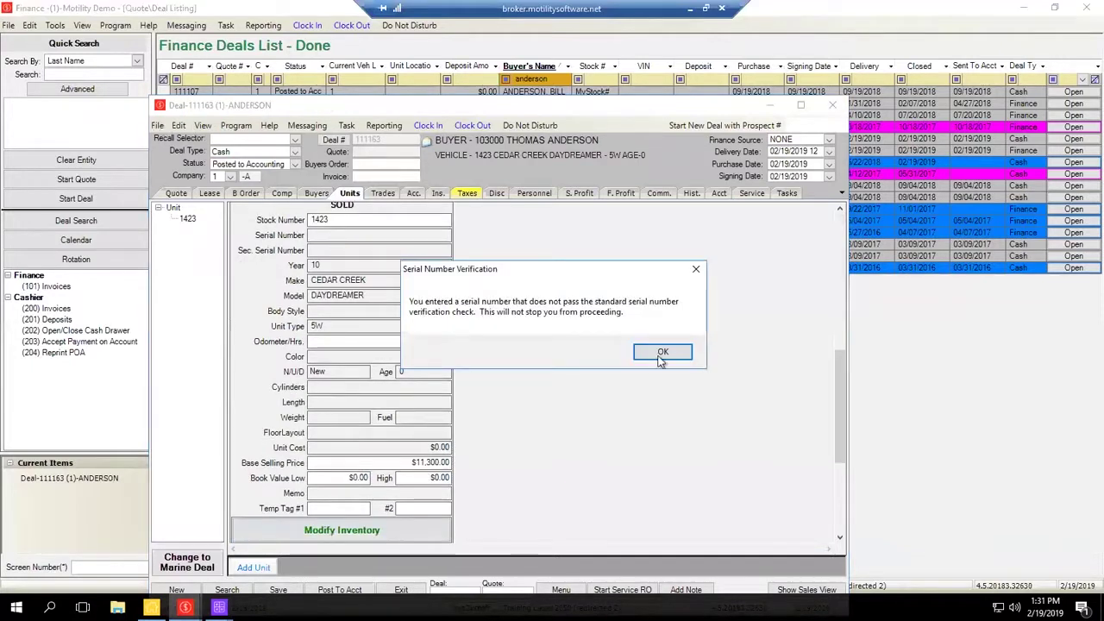
{"action": "left_click", "coordinate": [659, 355]}
Close the consignment deal without saving its changes and return to the Check Details window in Accounting.
{"action": "left_click", "coordinate": [178, 126]}
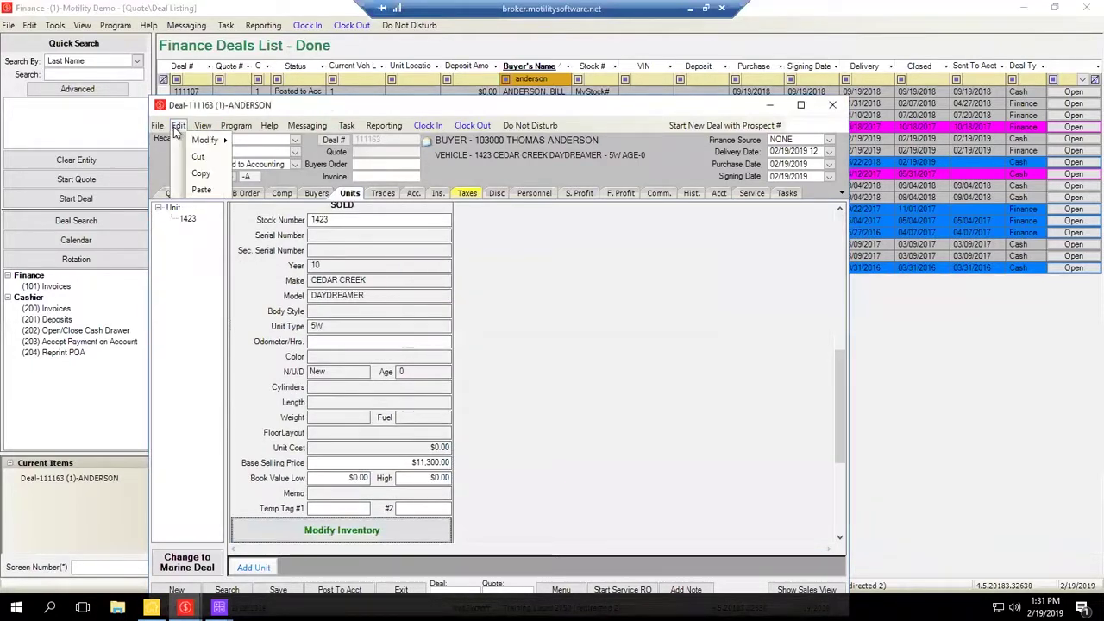
{"action": "mouse_move", "coordinate": [206, 142]}
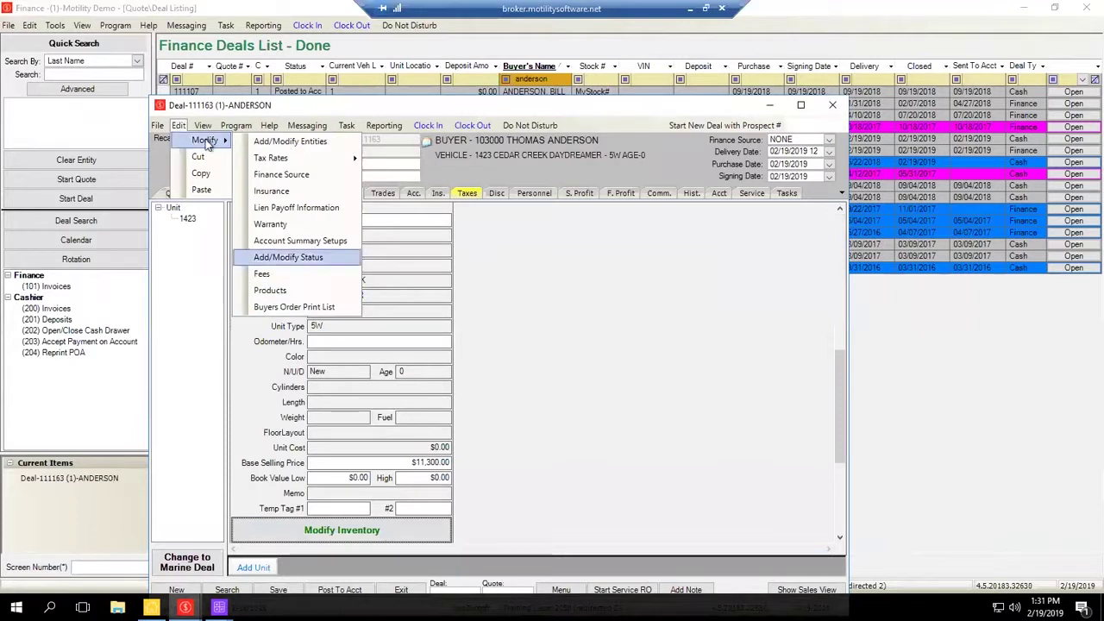
{"action": "key", "text": "Up"}
{"action": "key", "text": "Escape"}
{"action": "key", "text": "Escape"}
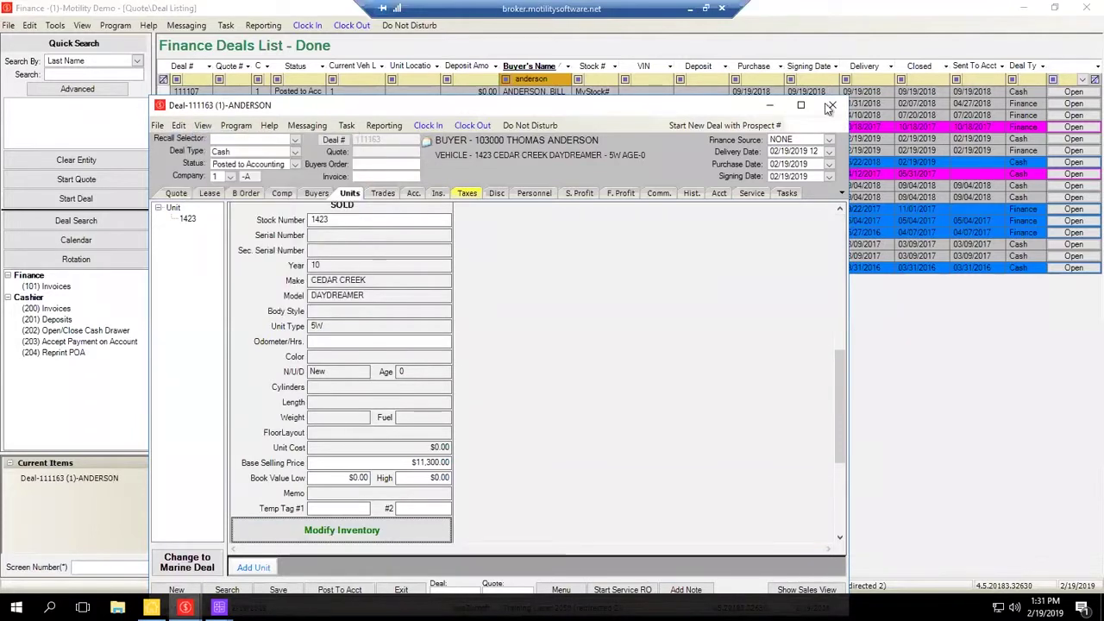
{"action": "left_click", "coordinate": [832, 104]}
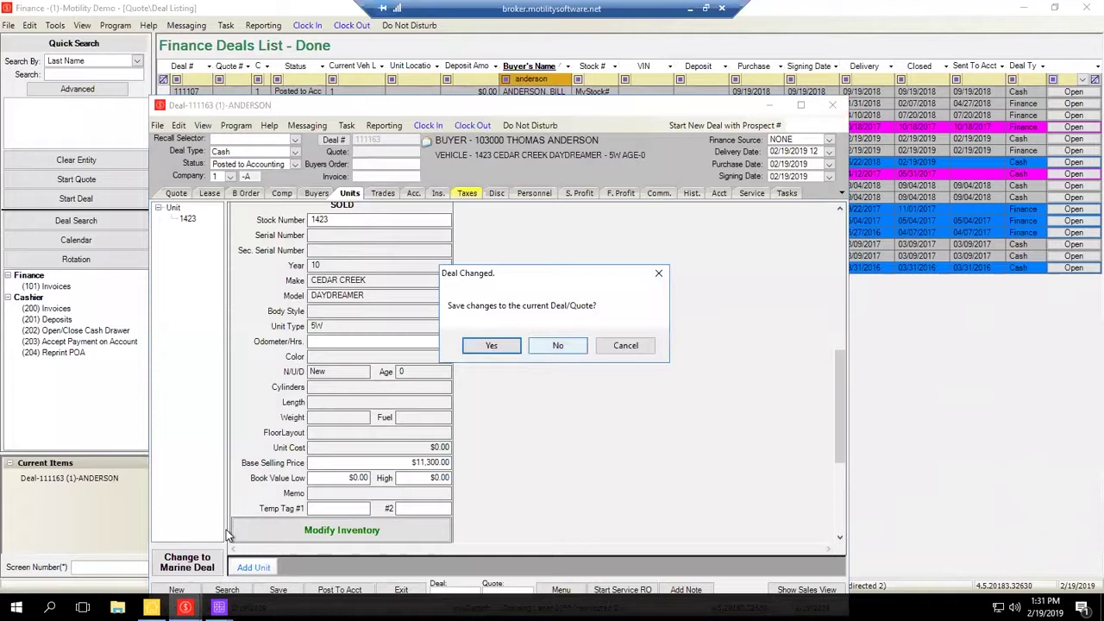
{"action": "key", "text": "Escape"}
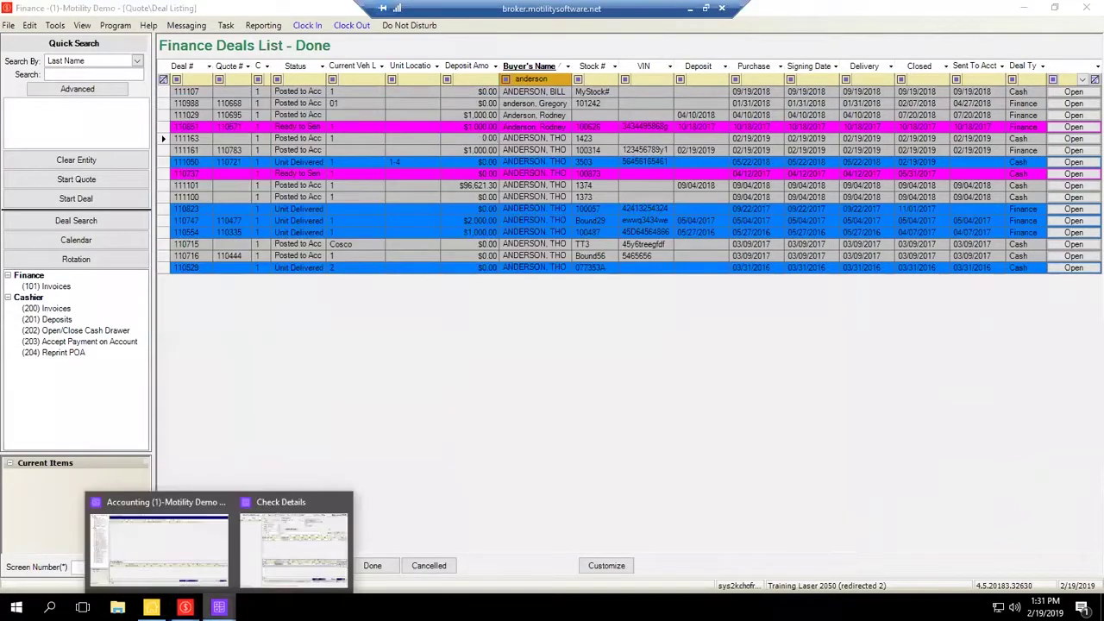
{"action": "mouse_move", "coordinate": [220, 607]}
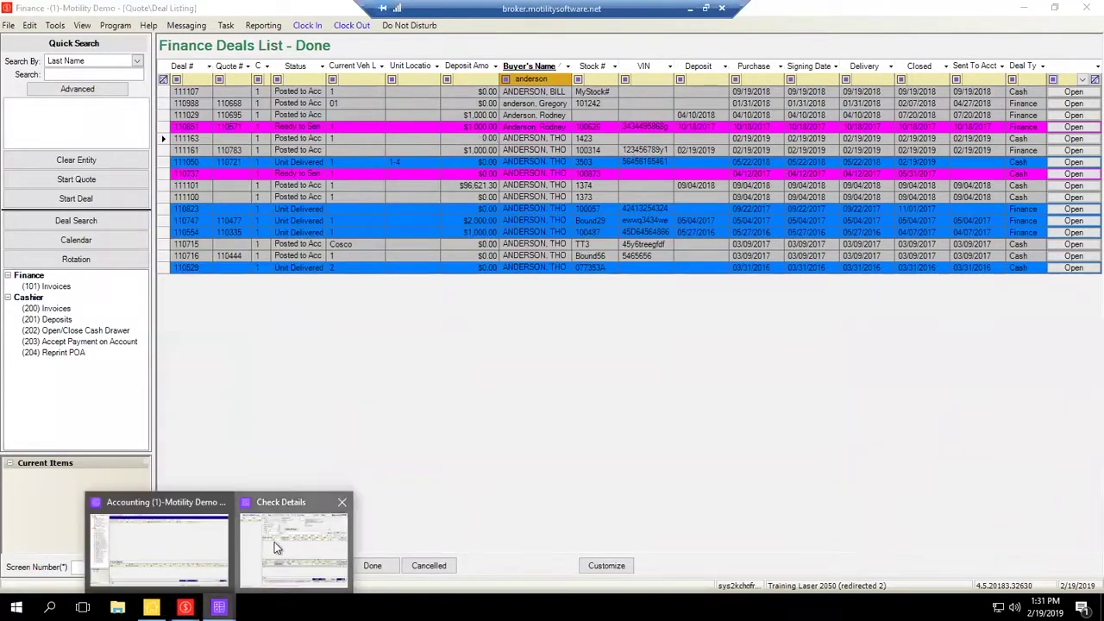
{"action": "left_click", "coordinate": [274, 542]}
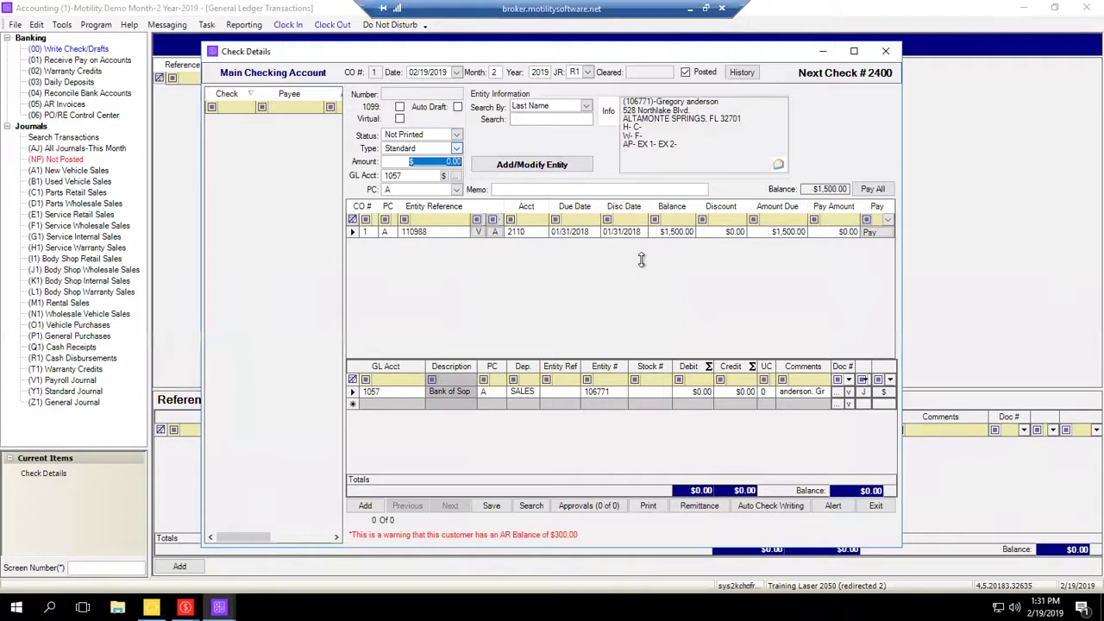
Set the check type to Customer Refund and examine the consignor's unit deposit receivable balance.
{"action": "left_click", "coordinate": [456, 148]}
{"action": "key", "text": "Up"}
{"action": "key", "text": "Tab"}
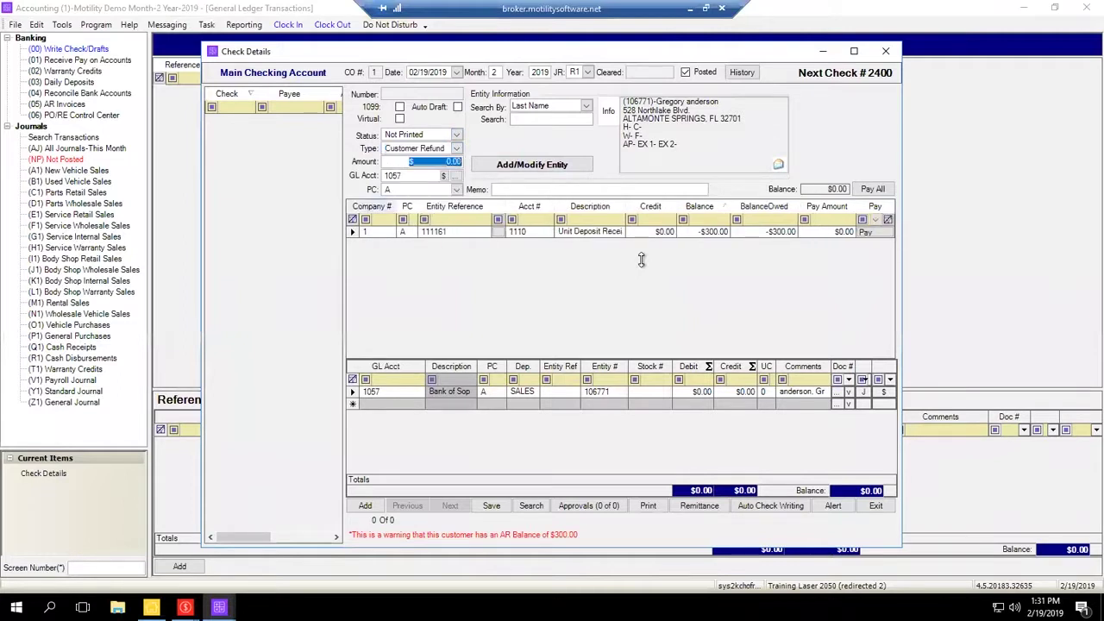
{"action": "left_click", "coordinate": [653, 249]}
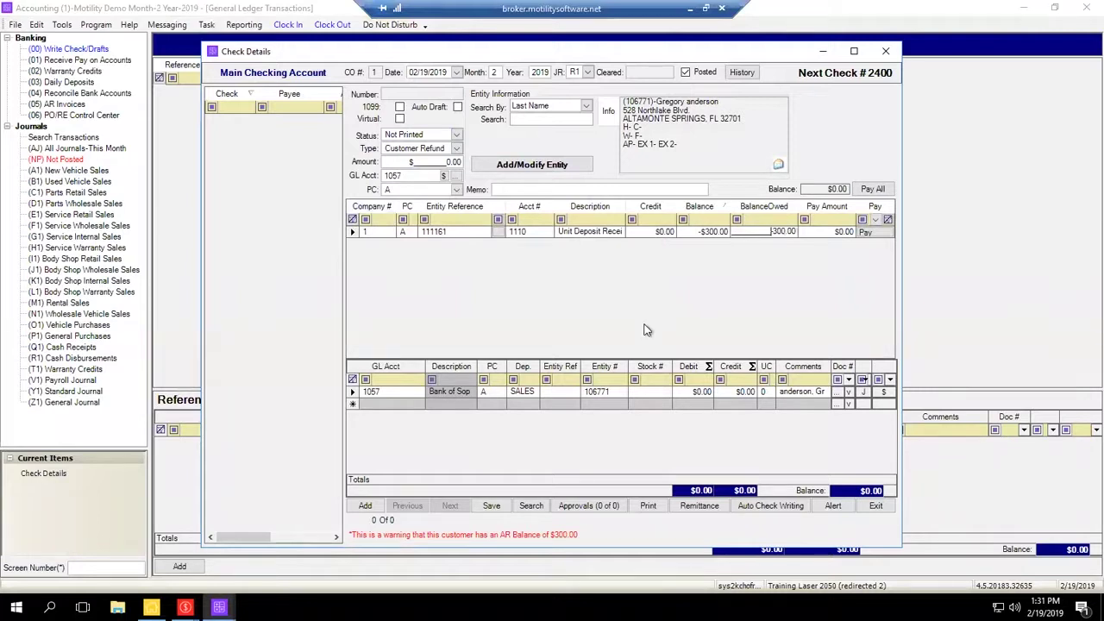
{"action": "key", "text": "shift+Home"}
{"action": "key", "text": "Right"}
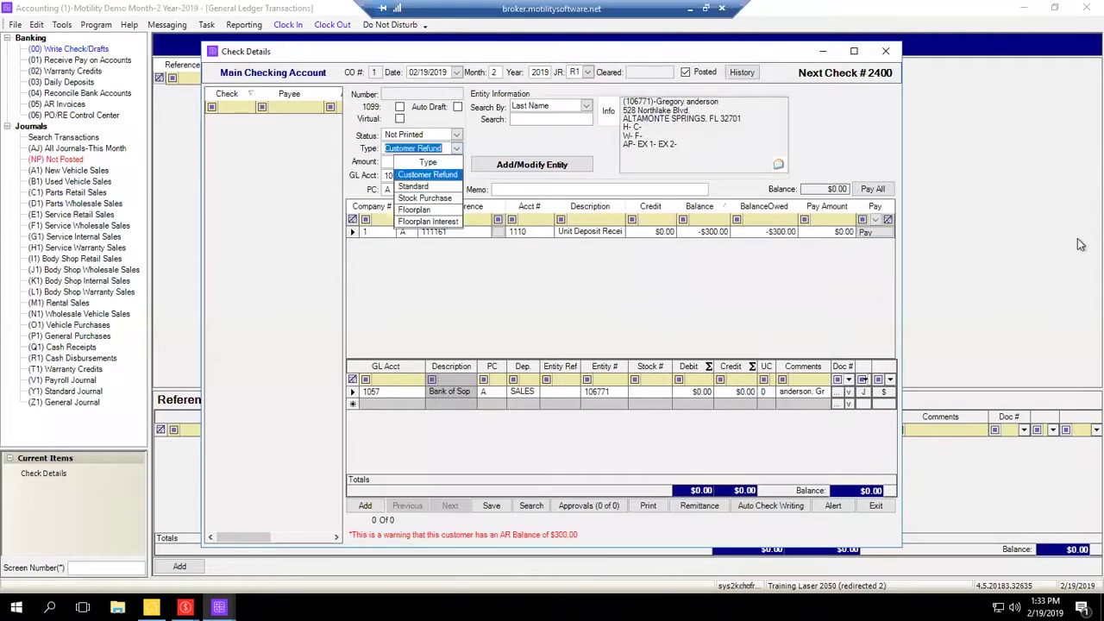
Set the check type to Floorplan and pay the $10,000.00 floorplan amount for stock number 1423.
{"action": "key", "text": "Down"}
{"action": "key", "text": "Down"}
{"action": "key", "text": "Down"}
{"action": "key", "text": "Tab"}
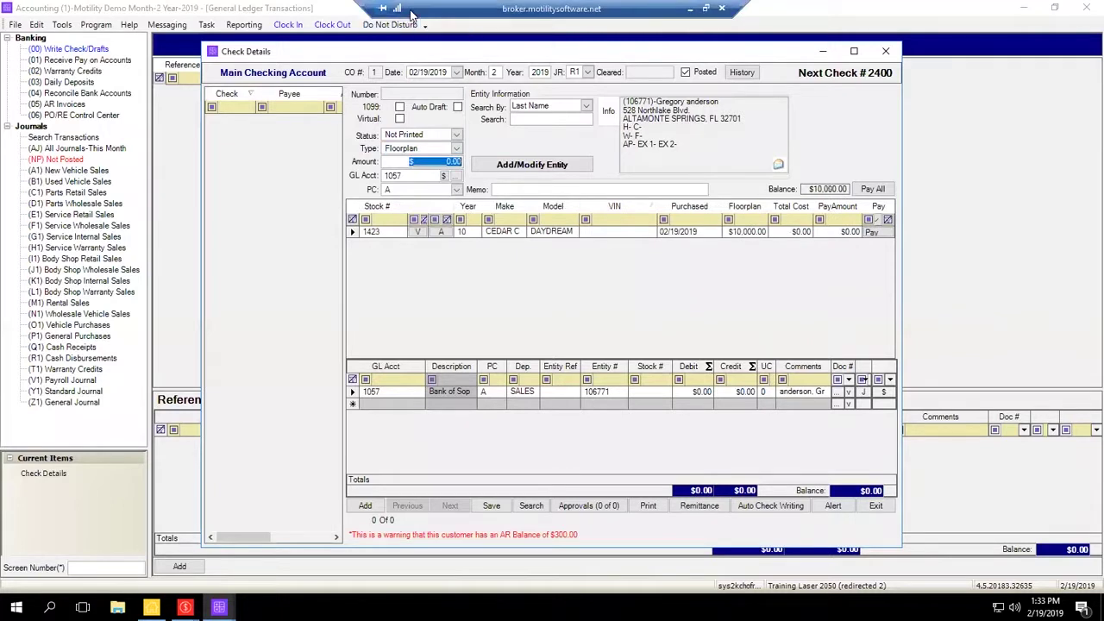
{"action": "key", "text": "BackSpace"}
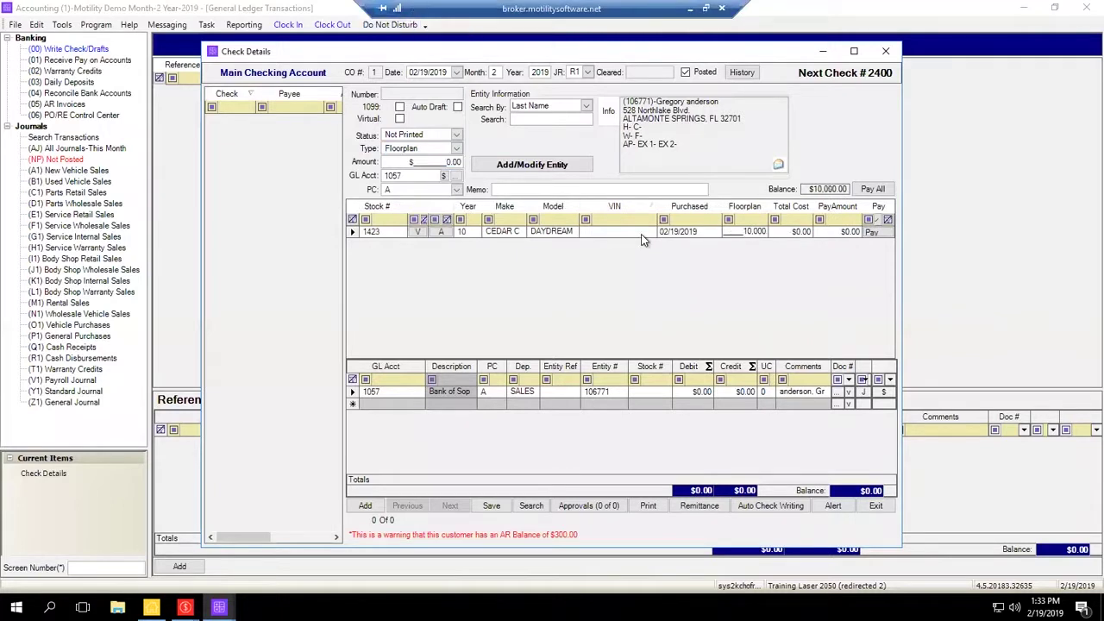
{"action": "key", "text": "Tab"}
{"action": "key", "text": "Tab"}
{"action": "key", "text": "Tab"}
{"action": "key", "text": "Tab"}
{"action": "key", "text": "Tab"}
{"action": "key", "text": "Tab"}
{"action": "key", "text": "space"}
Set the check type to Standard to view the consignor's open payables.
{"action": "key", "text": "shift+Tab"}
{"action": "key", "text": "shift+Tab"}
{"action": "key", "text": "shift+Tab"}
{"action": "key", "text": "shift+Tab"}
{"action": "key", "text": "alt+Down"}
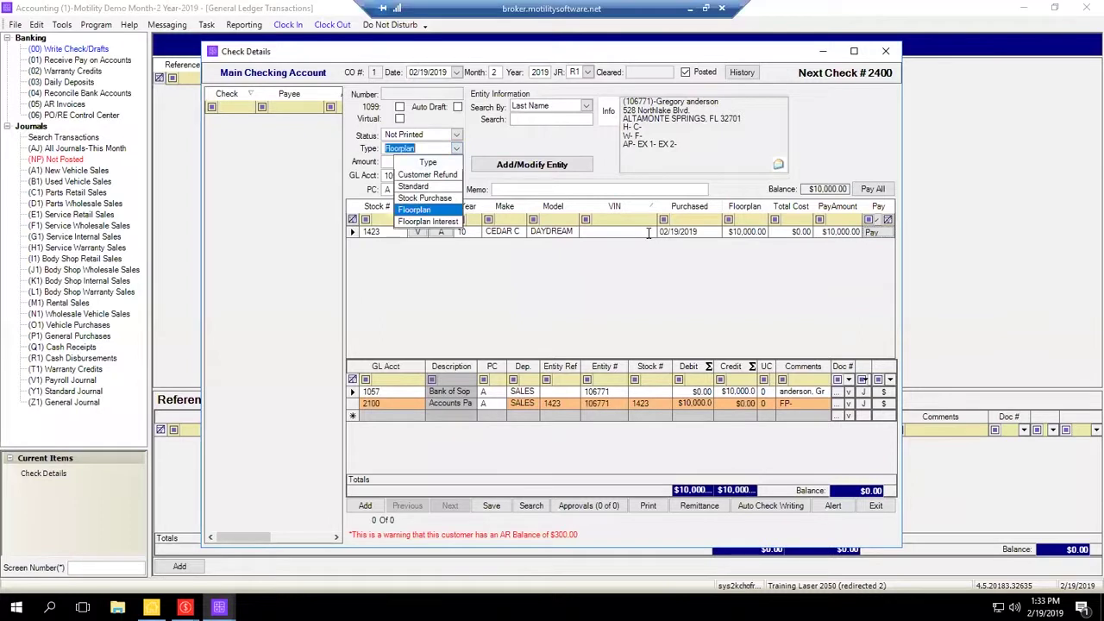
{"action": "key", "text": "Up"}
{"action": "key", "text": "Up"}
{"action": "key", "text": "Return"}
{"action": "key", "text": "Tab"}
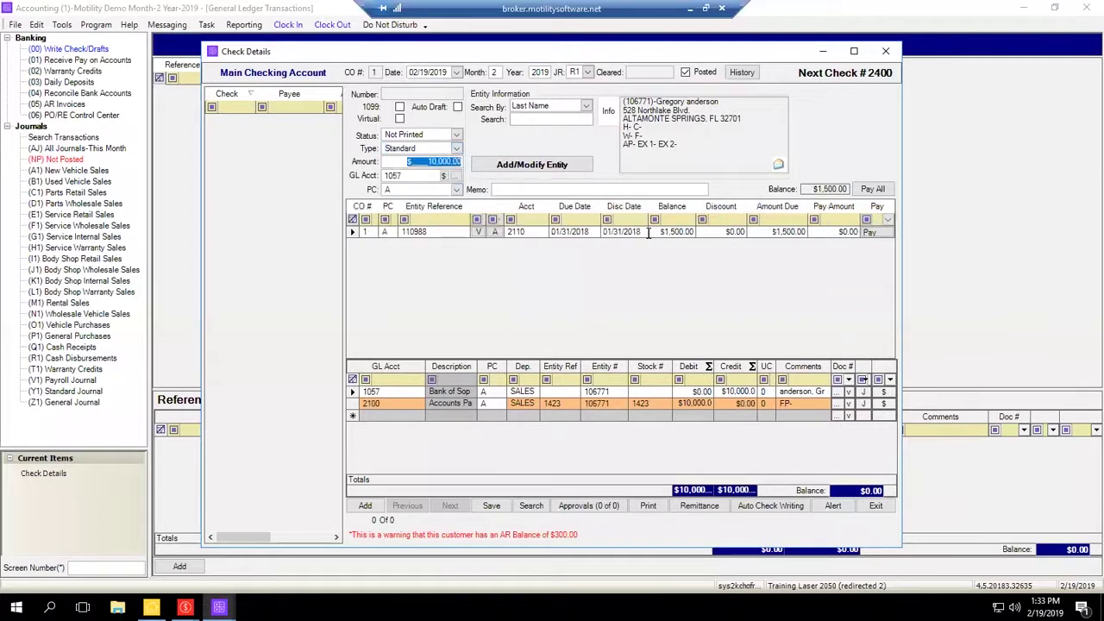
Set the check type to Customer Refund and apply the -$300.00 unit deposit receivable to the check.
{"action": "key", "text": "shift+Tab"}
{"action": "key", "text": "alt+Down"}
{"action": "key", "text": "Up"}
{"action": "key", "text": "Tab"}
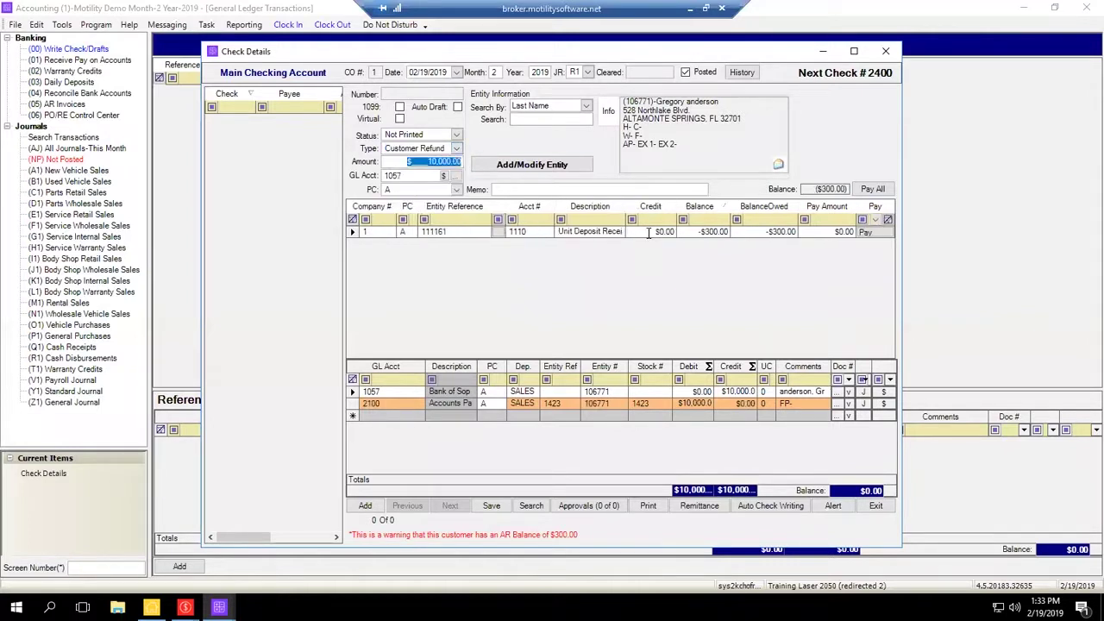
{"action": "left_click", "coordinate": [875, 232]}
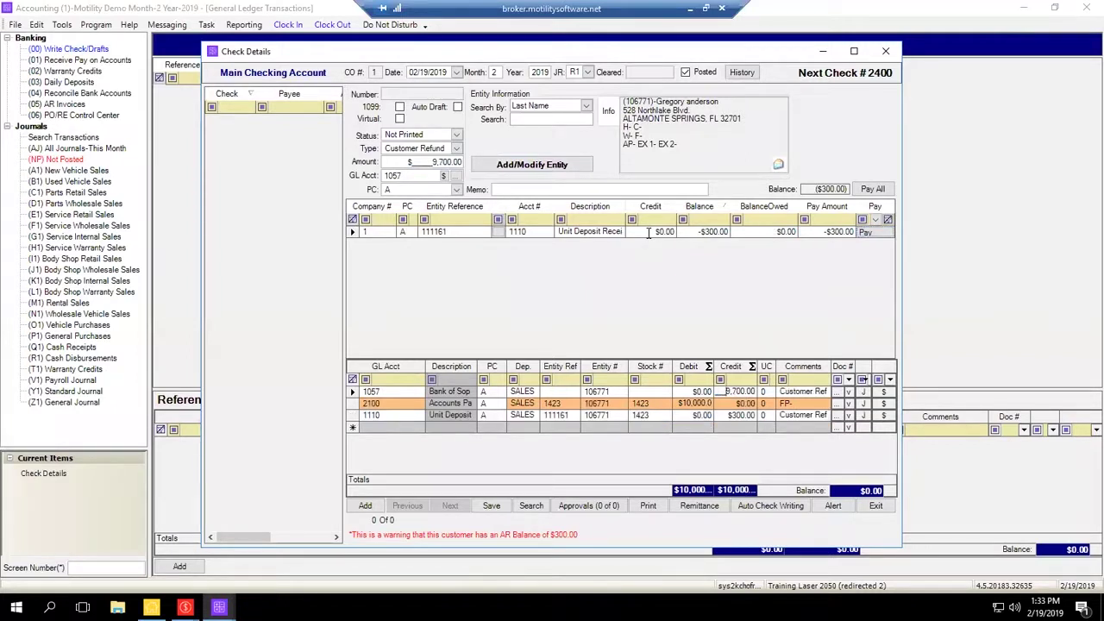
Compare the accounts payable debit line for stock number 1423 with the unit deposit credit line.
{"action": "left_click", "coordinate": [655, 405]}
{"action": "key", "text": "Tab"}
{"action": "key", "text": "Tab"}
{"action": "key", "text": "Down"}
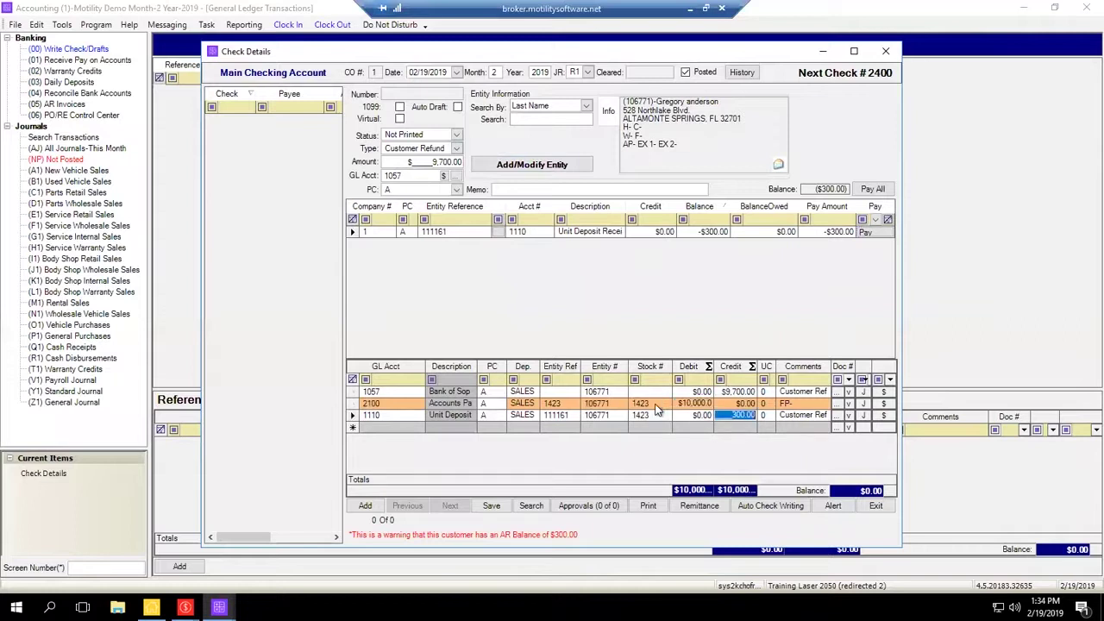